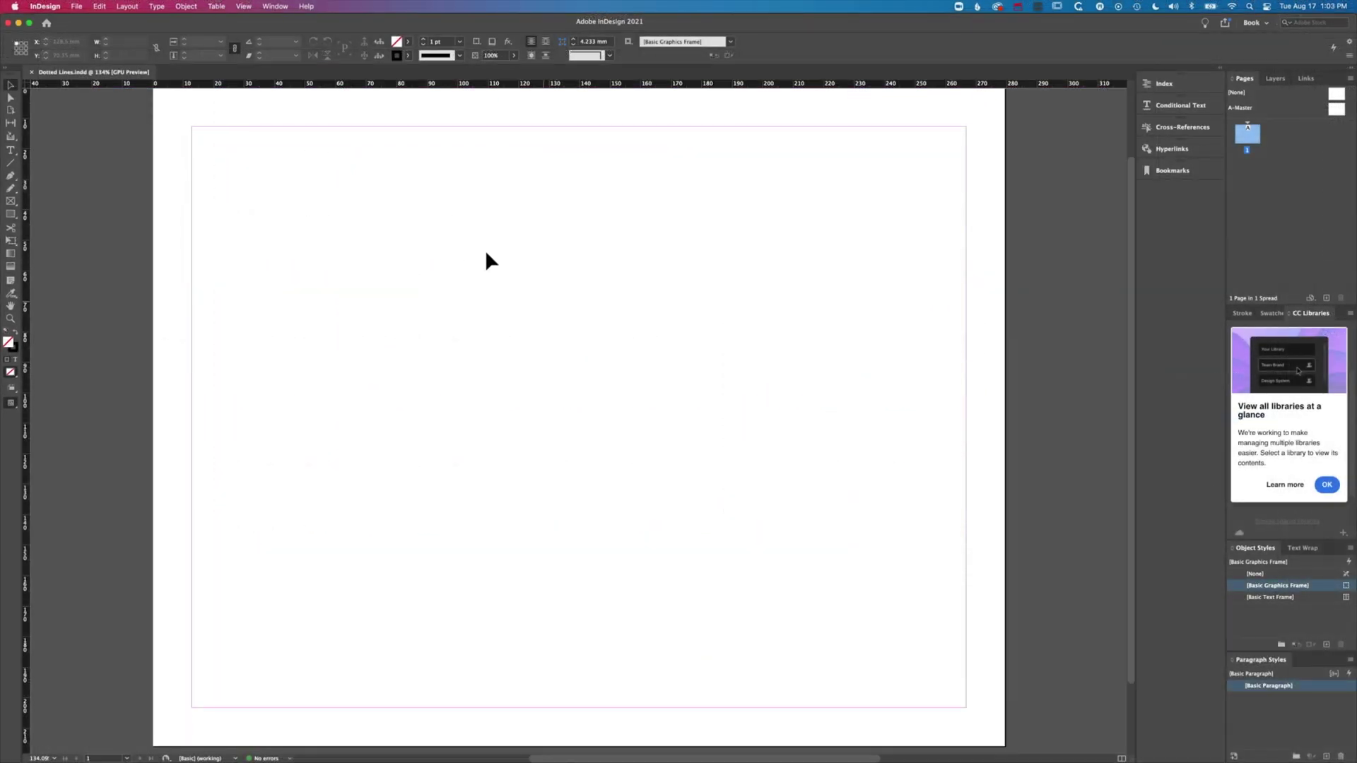
# Switch the workspace to Essentials
pyautogui.click(275, 6)
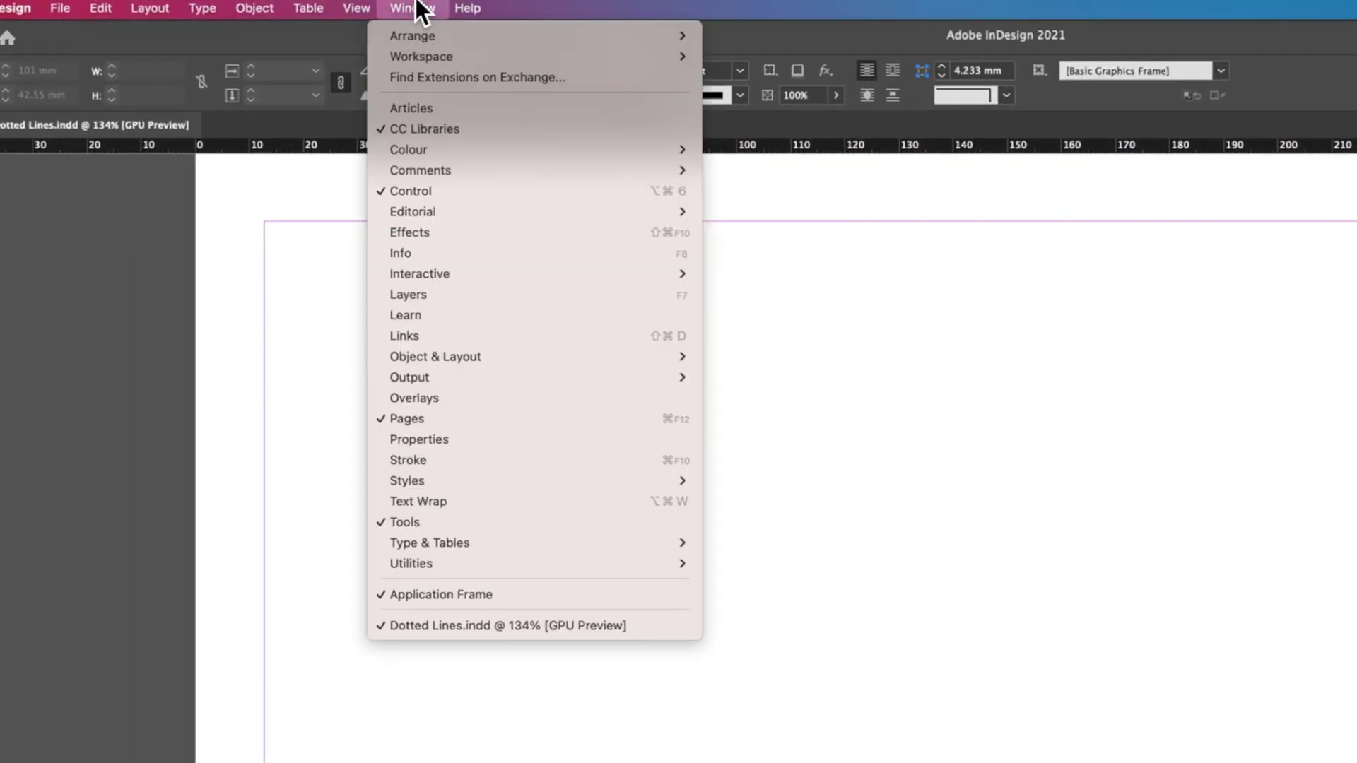
pyautogui.moveTo(421, 61)
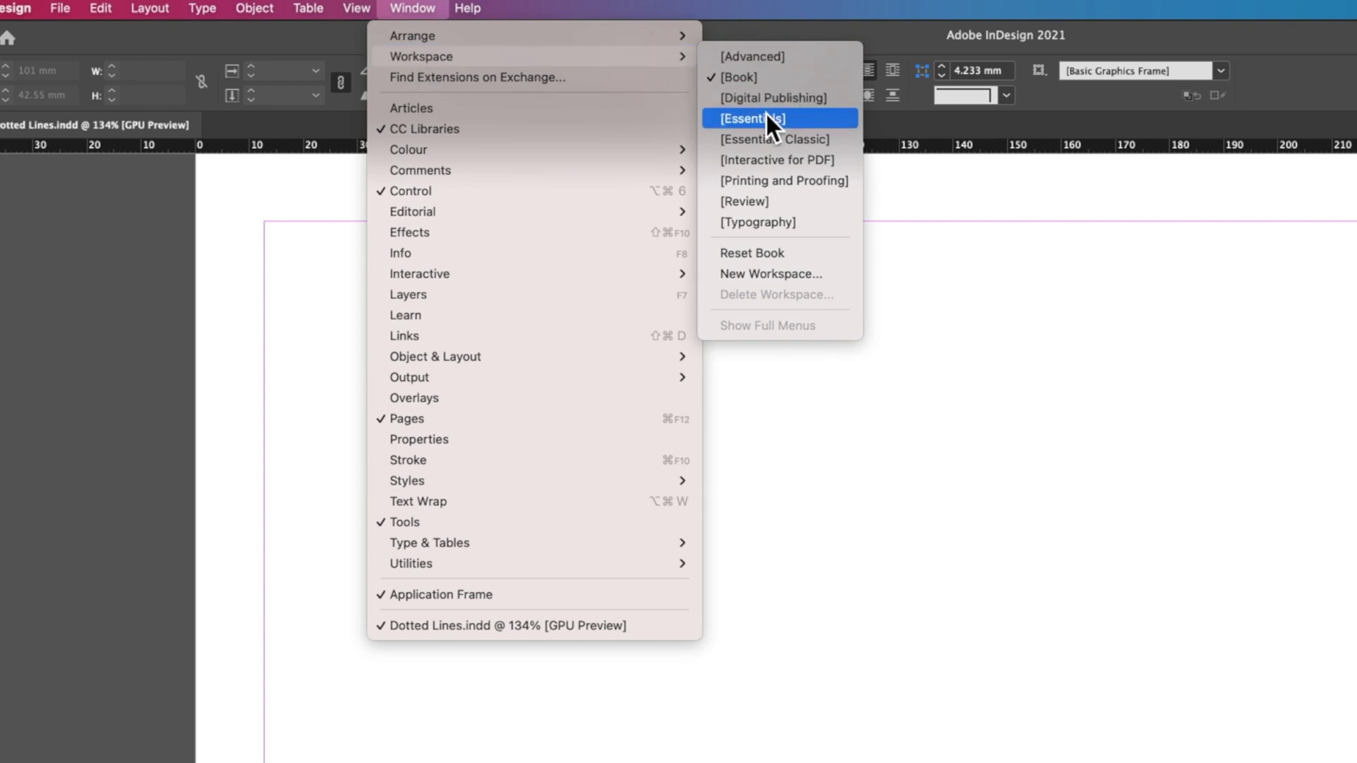
pyautogui.click(766, 118)
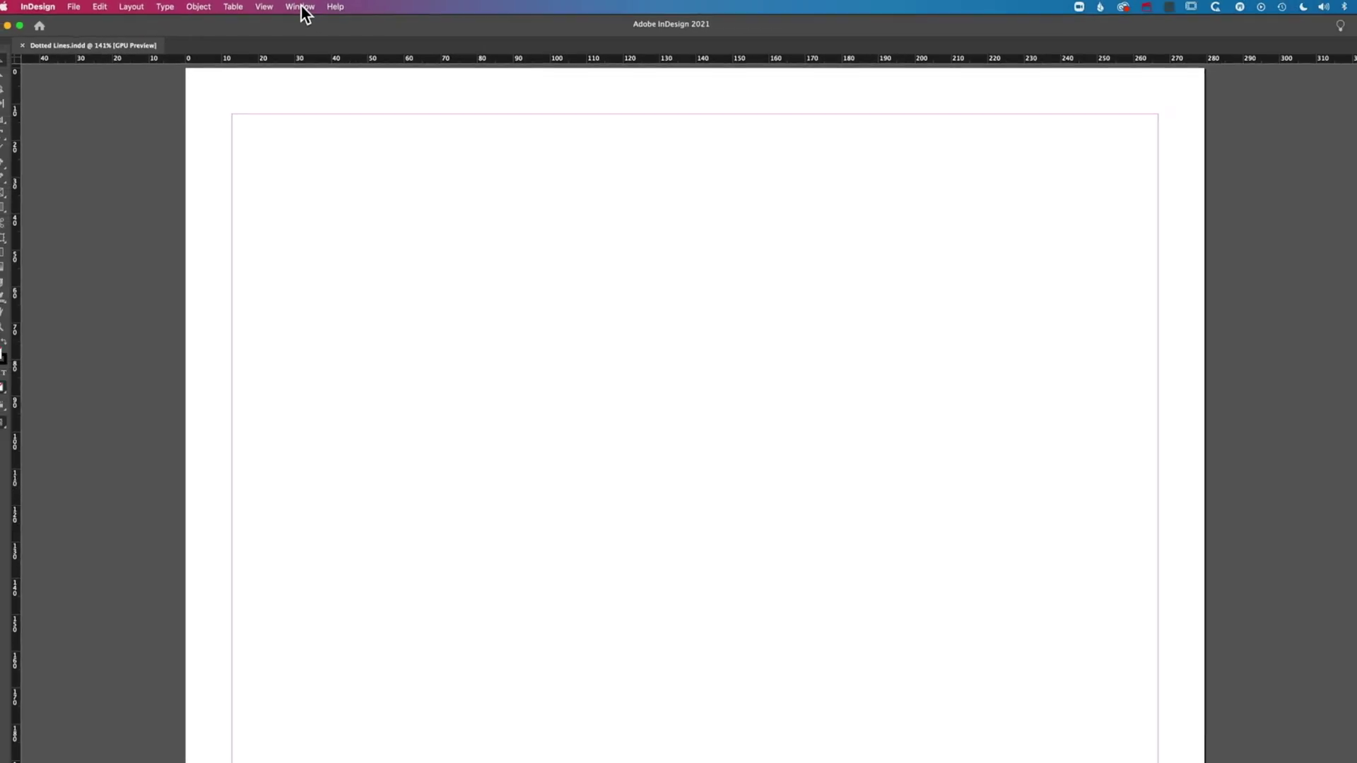
# Reset the Essentials workspace to its default panel layout
pyautogui.click(303, 7)
pyautogui.moveTo(304, 36)
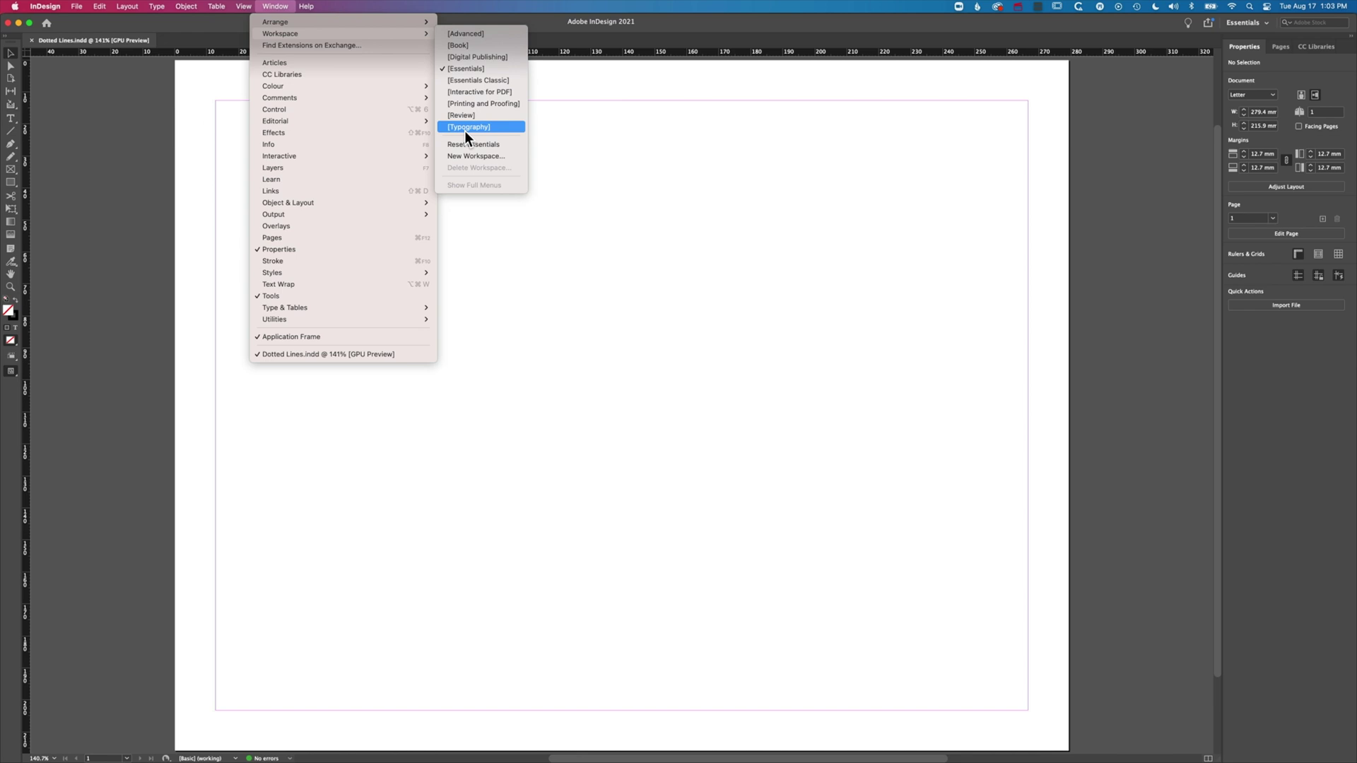
pyautogui.click(484, 146)
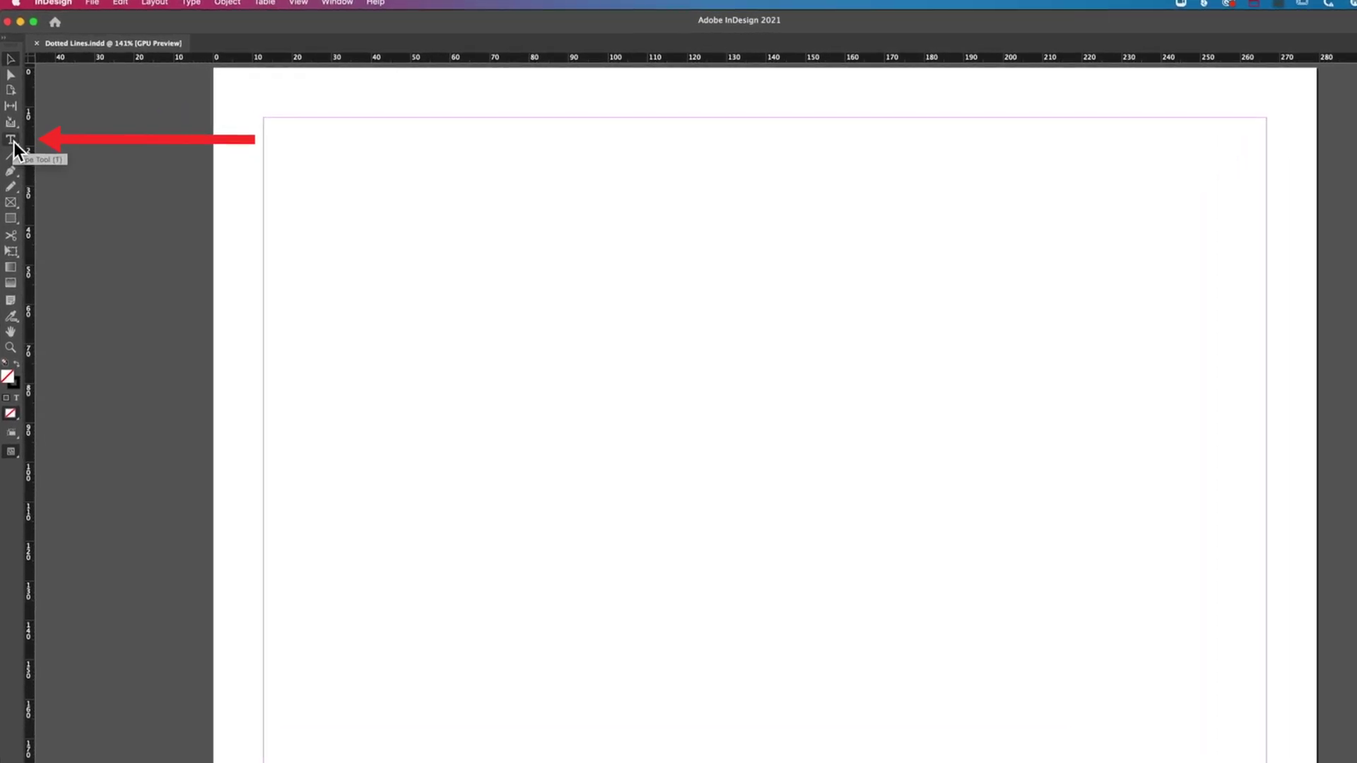
# Draw a 254 × 190.5 mm text frame from the top-left margin corner across the page
pyautogui.click(12, 140)
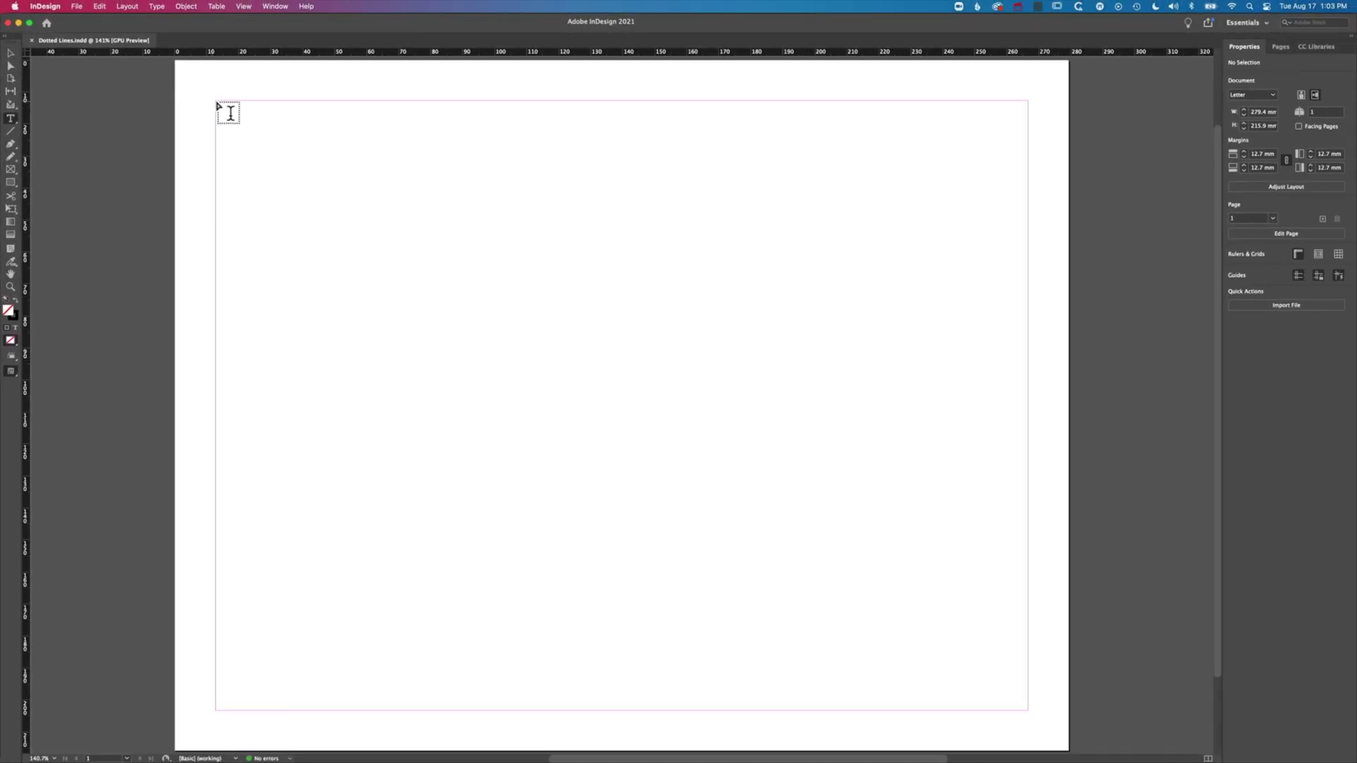
pyautogui.moveTo(217, 102); pyautogui.dragTo(1028, 711)
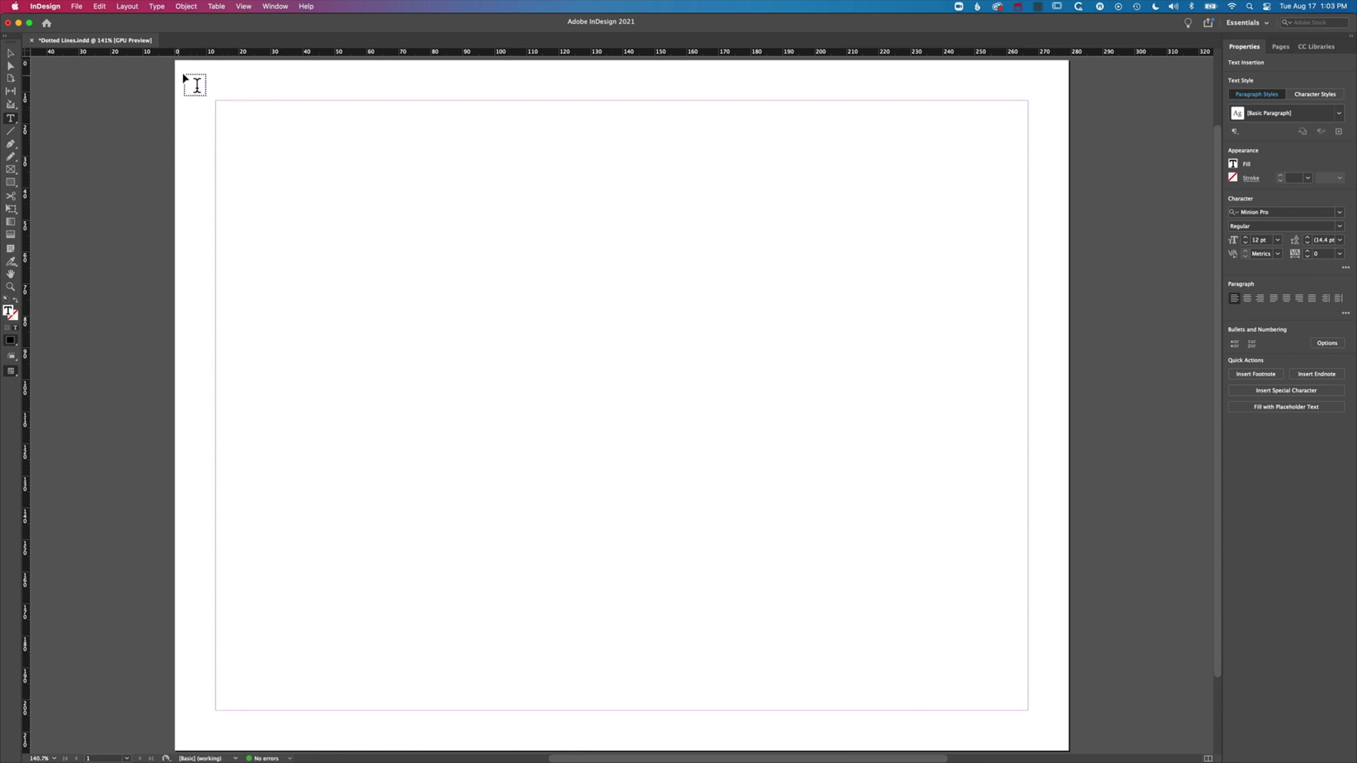
# Insert an 8-row, 8-column table into the text frame
pyautogui.click(217, 7)
pyautogui.click(222, 22)
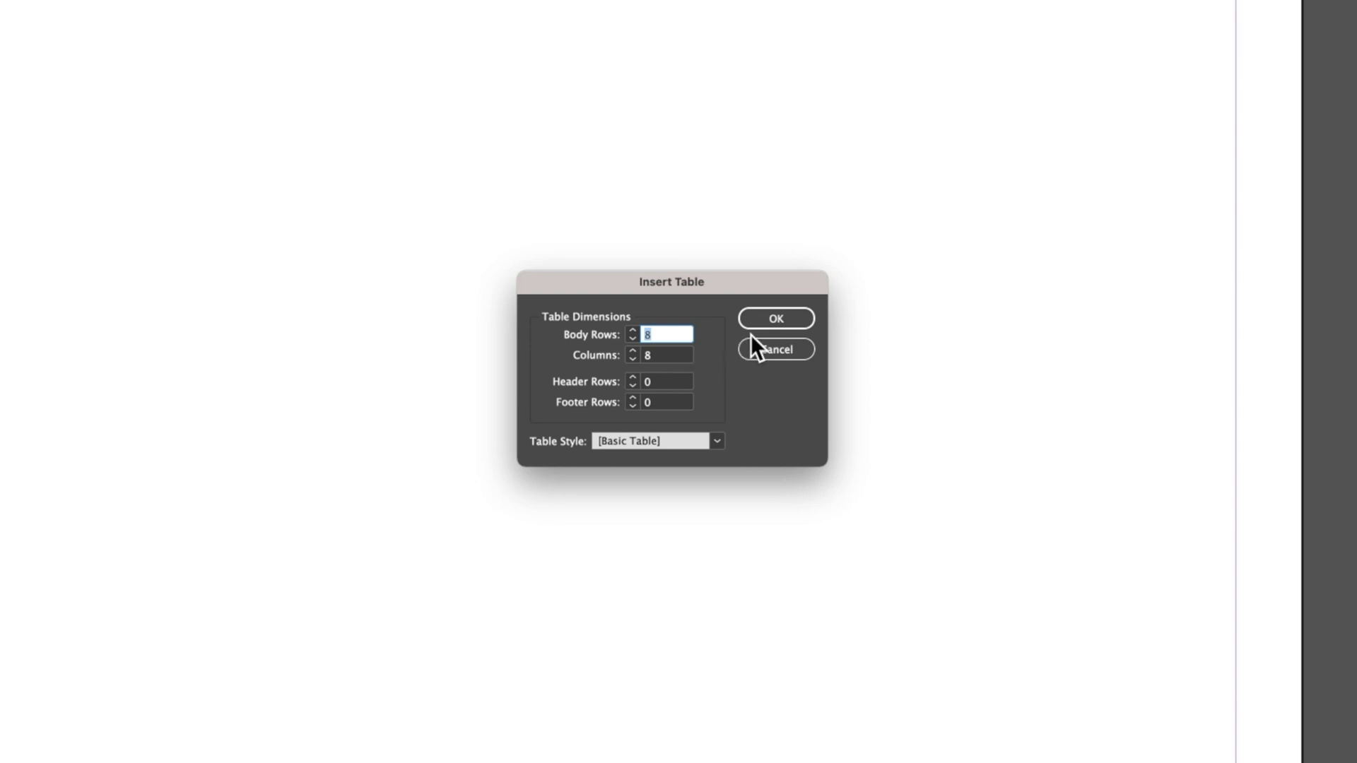
pyautogui.click(771, 322)
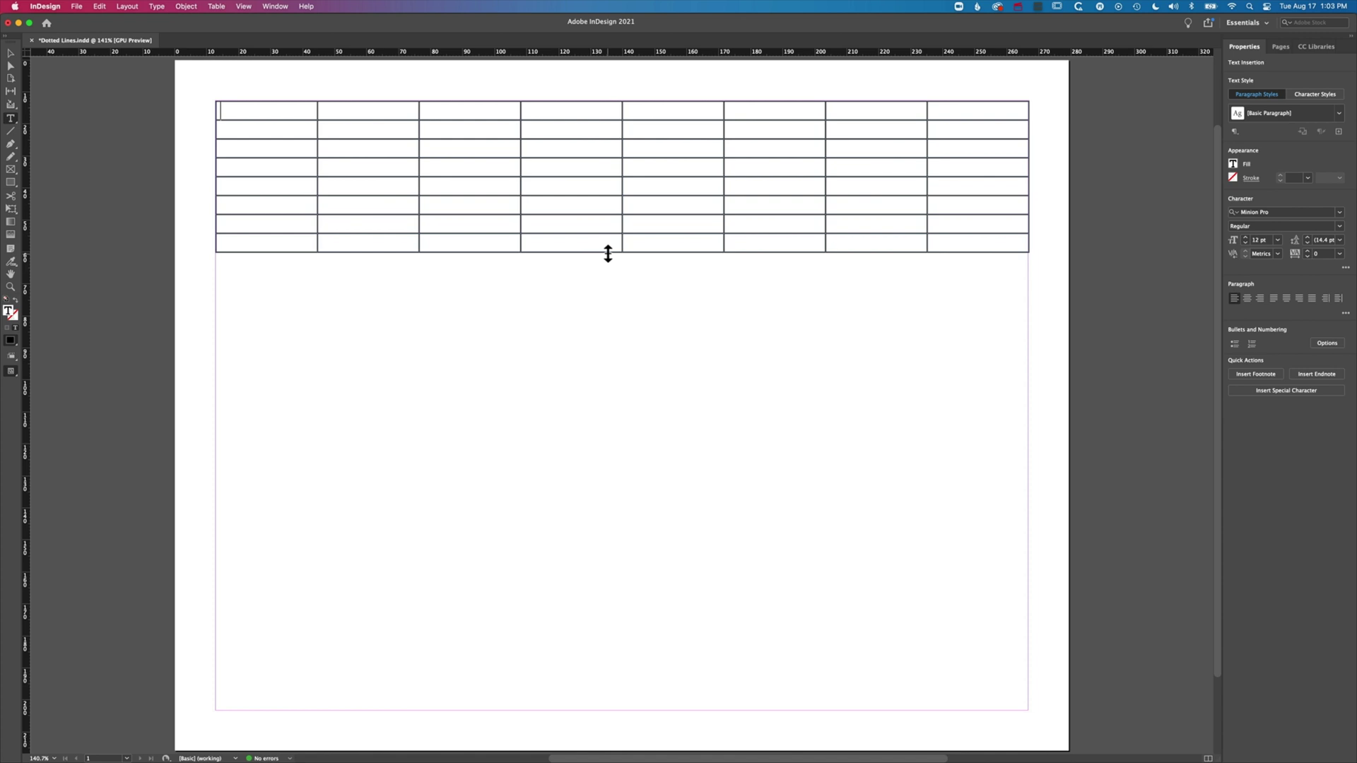
# Drag the bottom row taller, then distribute all rows evenly
pyautogui.moveTo(608, 253); pyautogui.dragTo(607, 503)
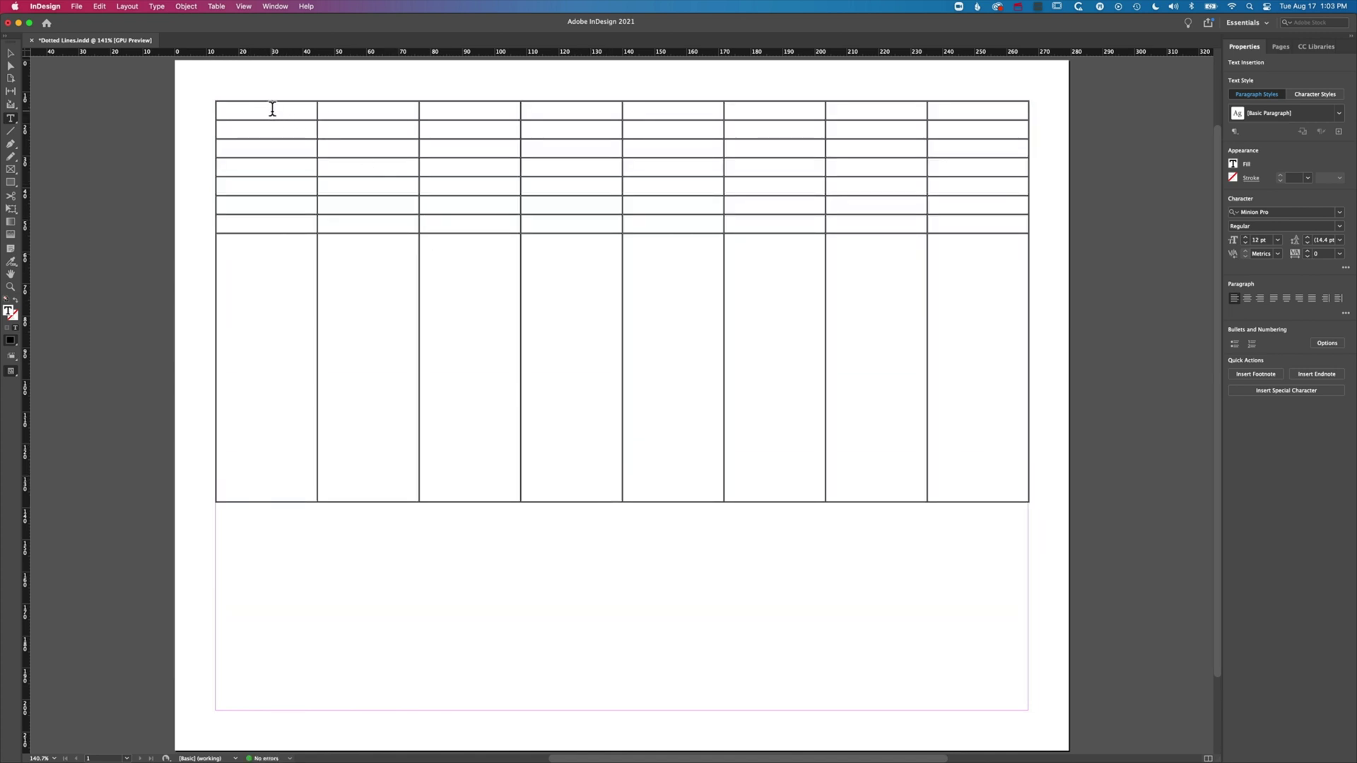
pyautogui.moveTo(272, 109); pyautogui.dragTo(969, 390)
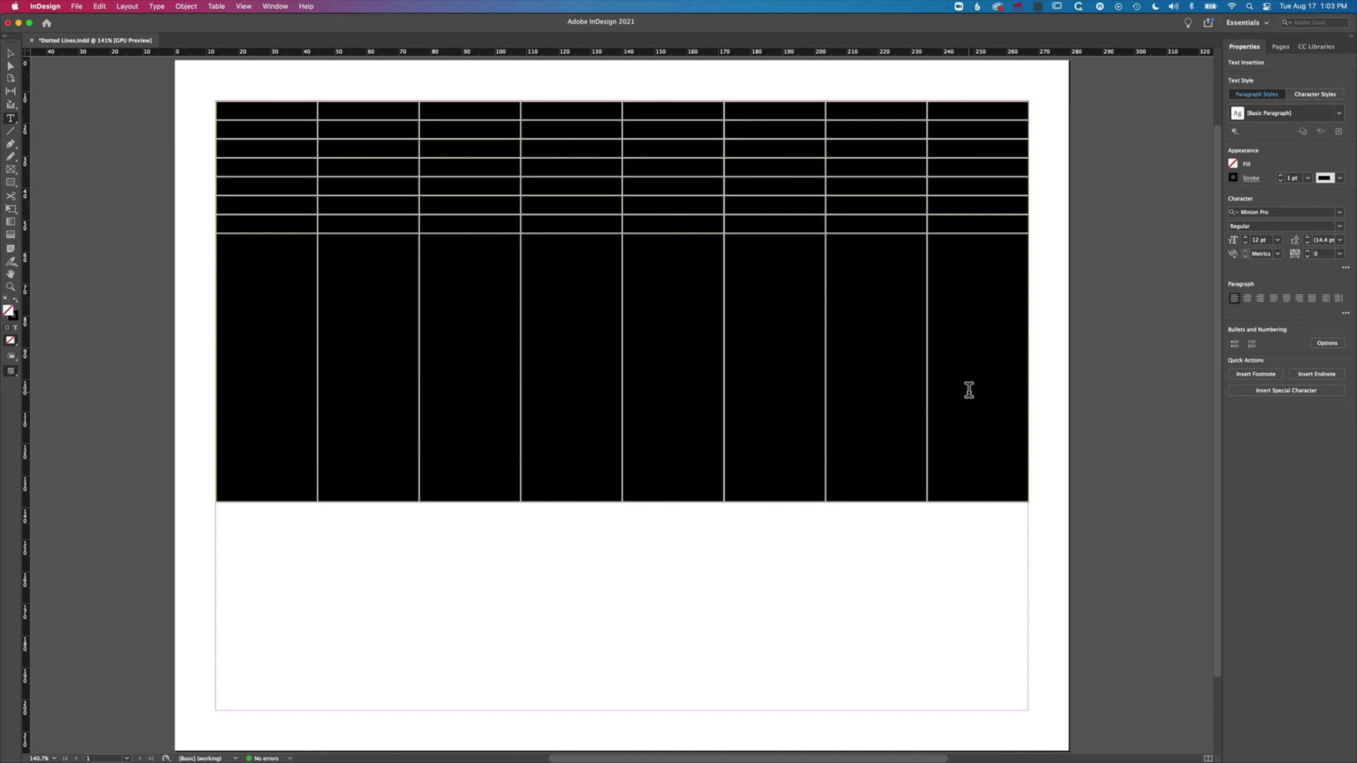
pyautogui.rightClick(549, 292)
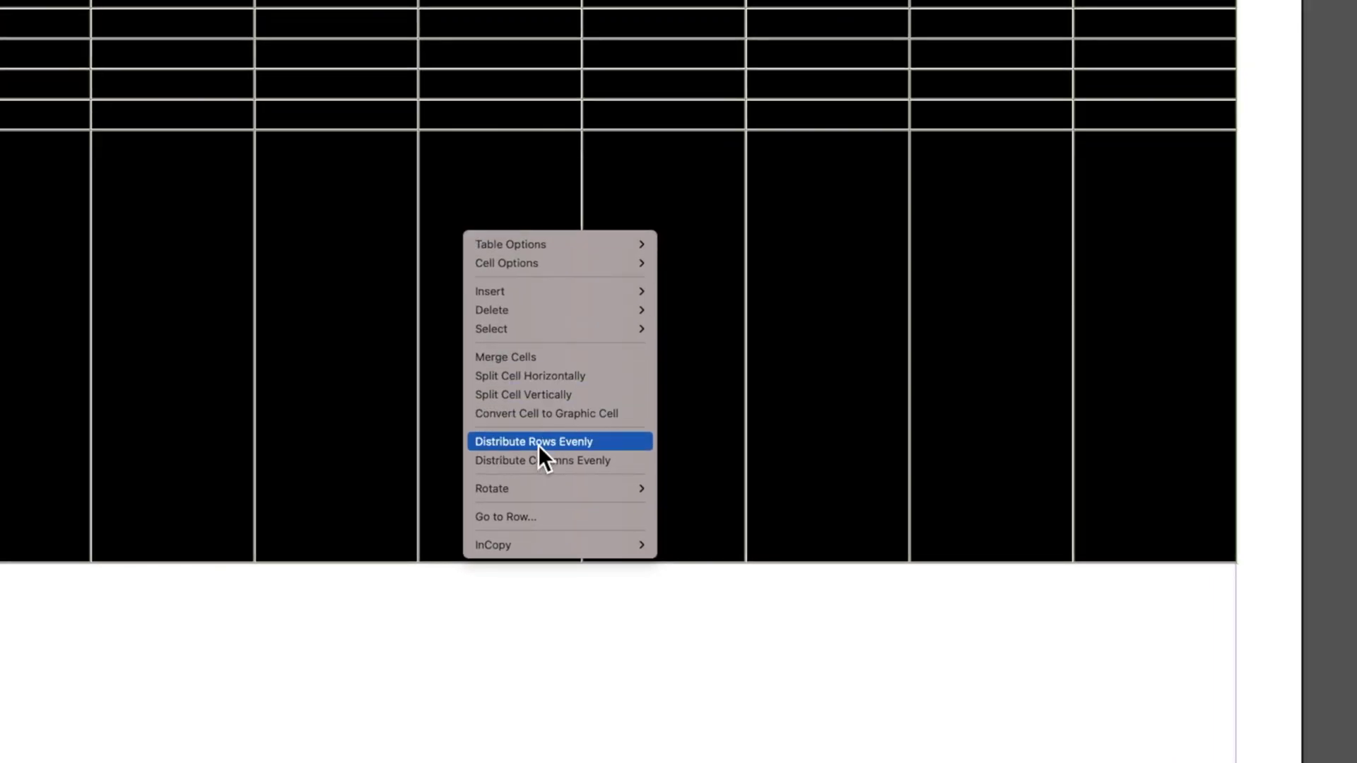
pyautogui.click(540, 442)
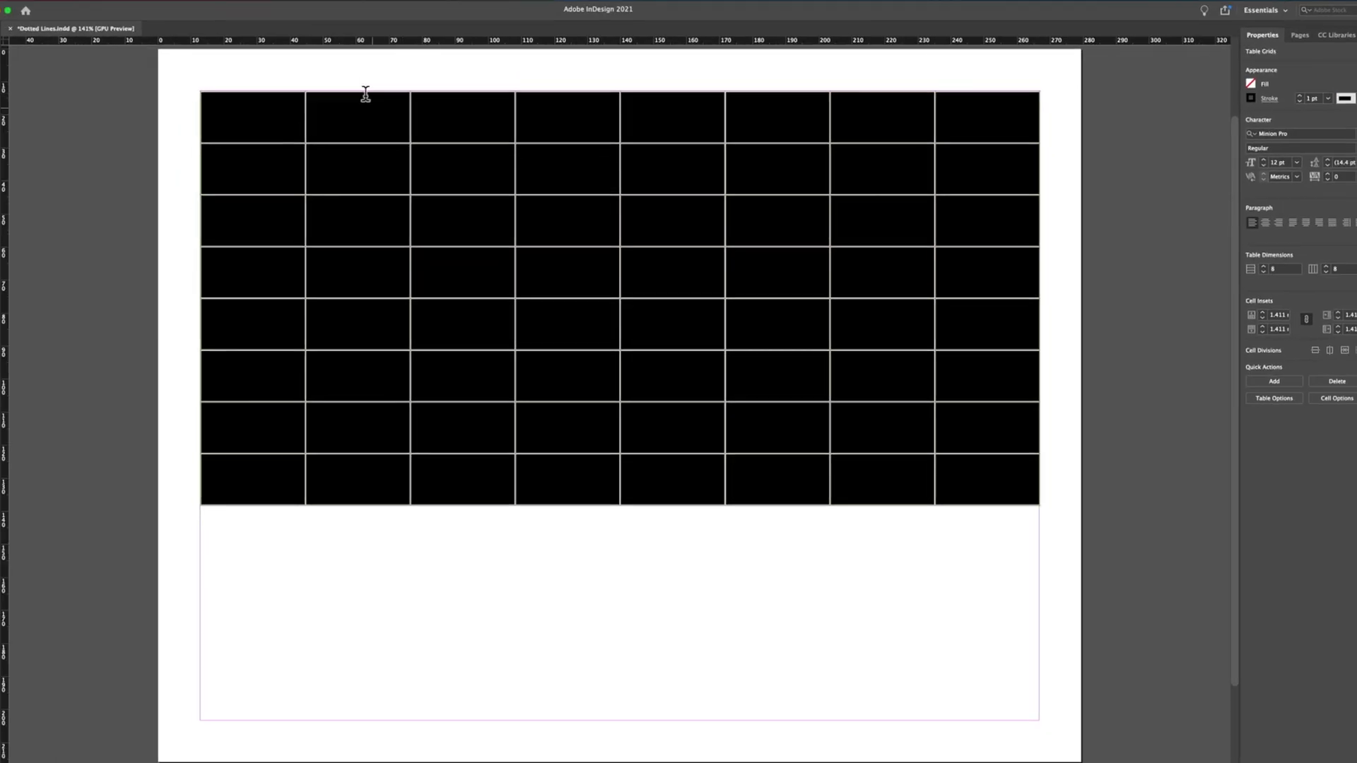
pyautogui.click(550, 486)
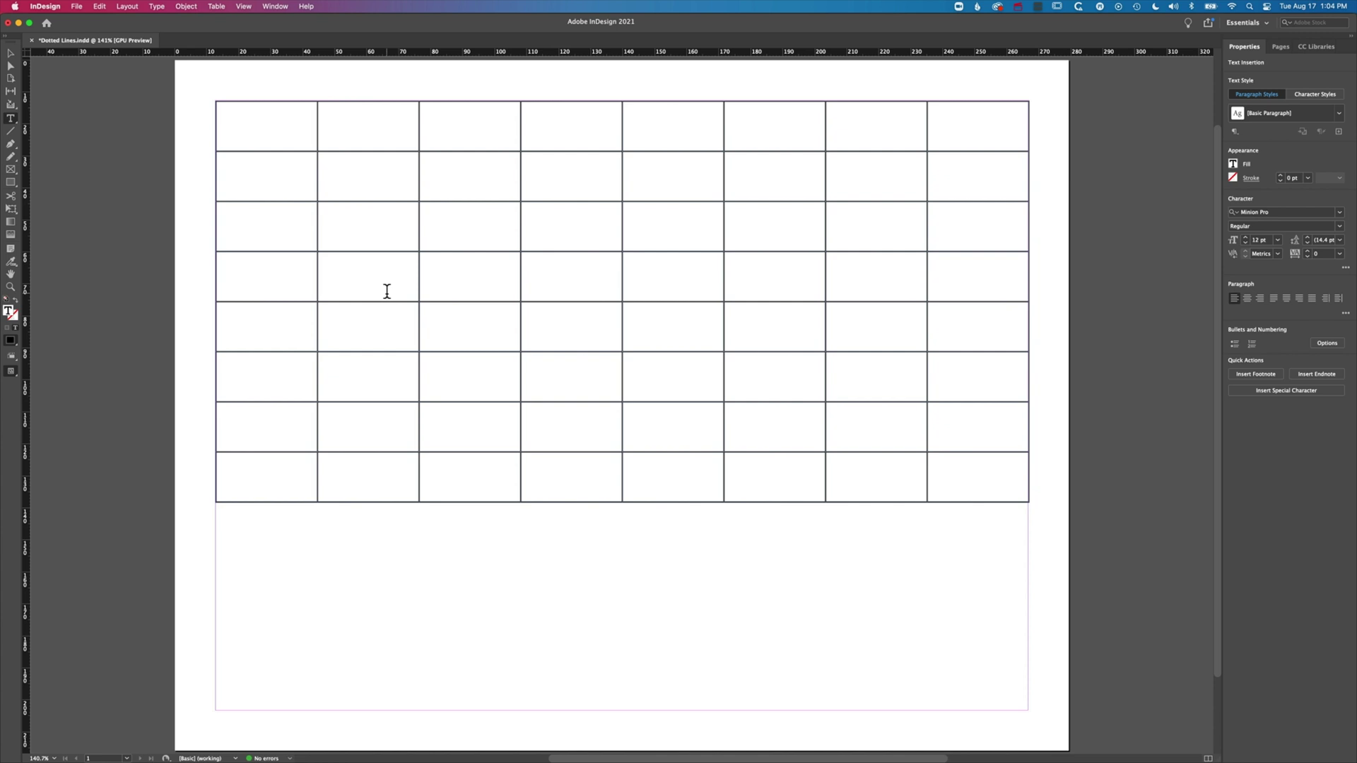
# Open Table Setup options for the table, moving the dialog lower to keep the table visible
pyautogui.click(453, 275)
pyautogui.click(216, 6)
pyautogui.moveTo(234, 63)
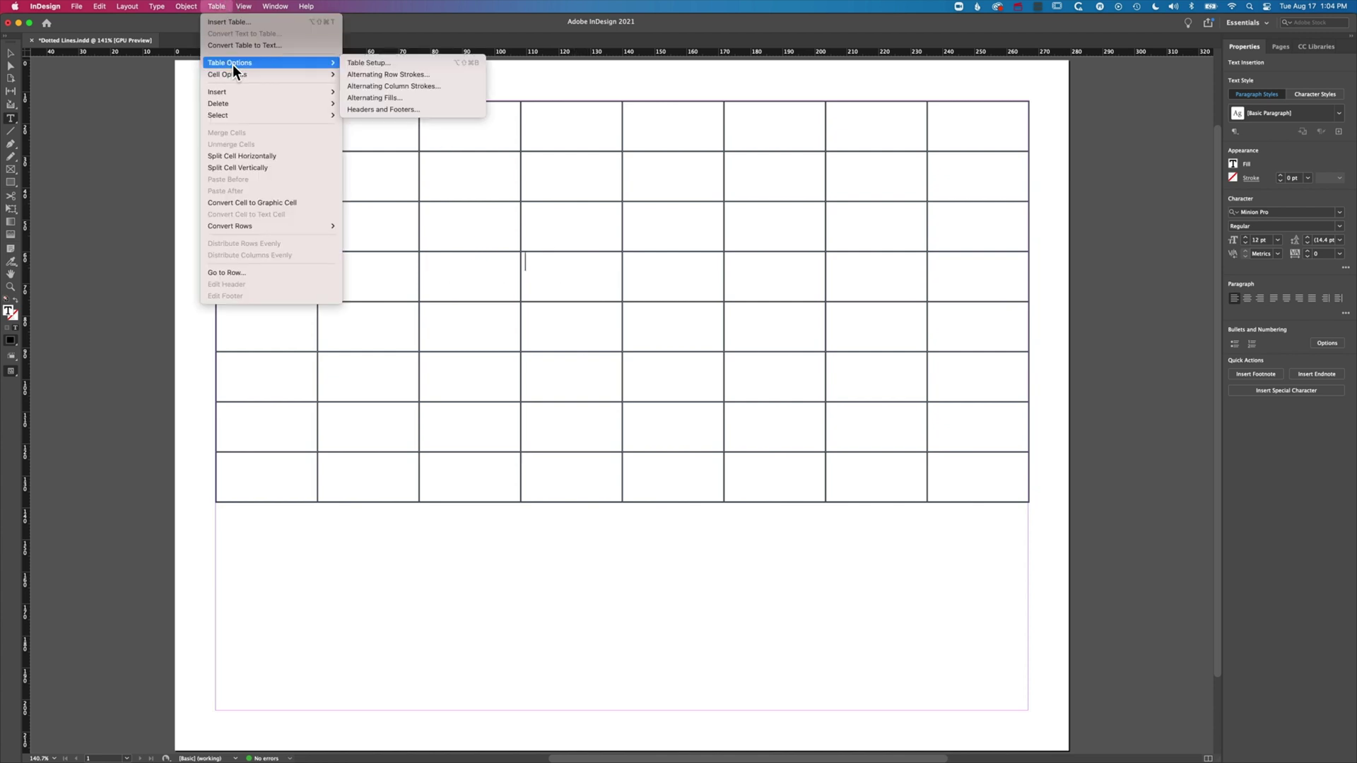
pyautogui.click(376, 64)
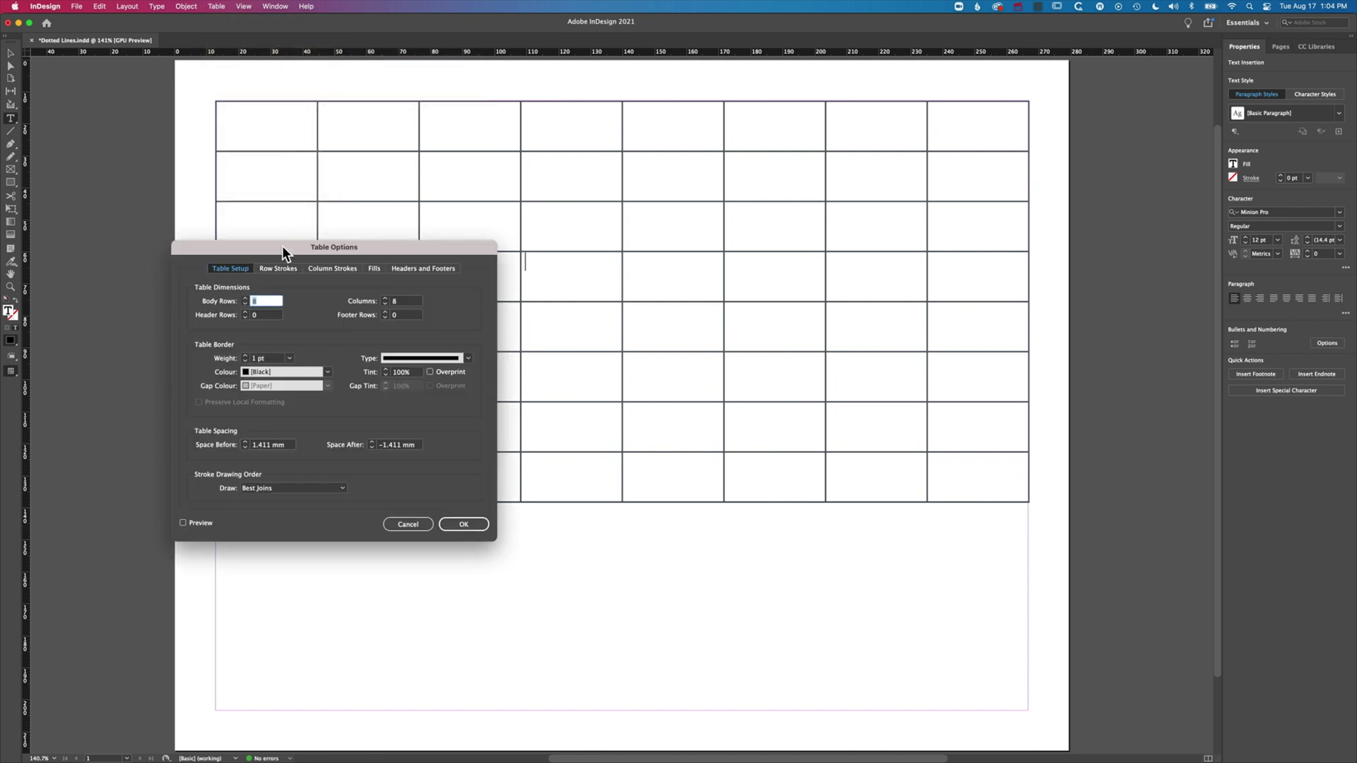
pyautogui.moveTo(281, 249); pyautogui.dragTo(532, 448)
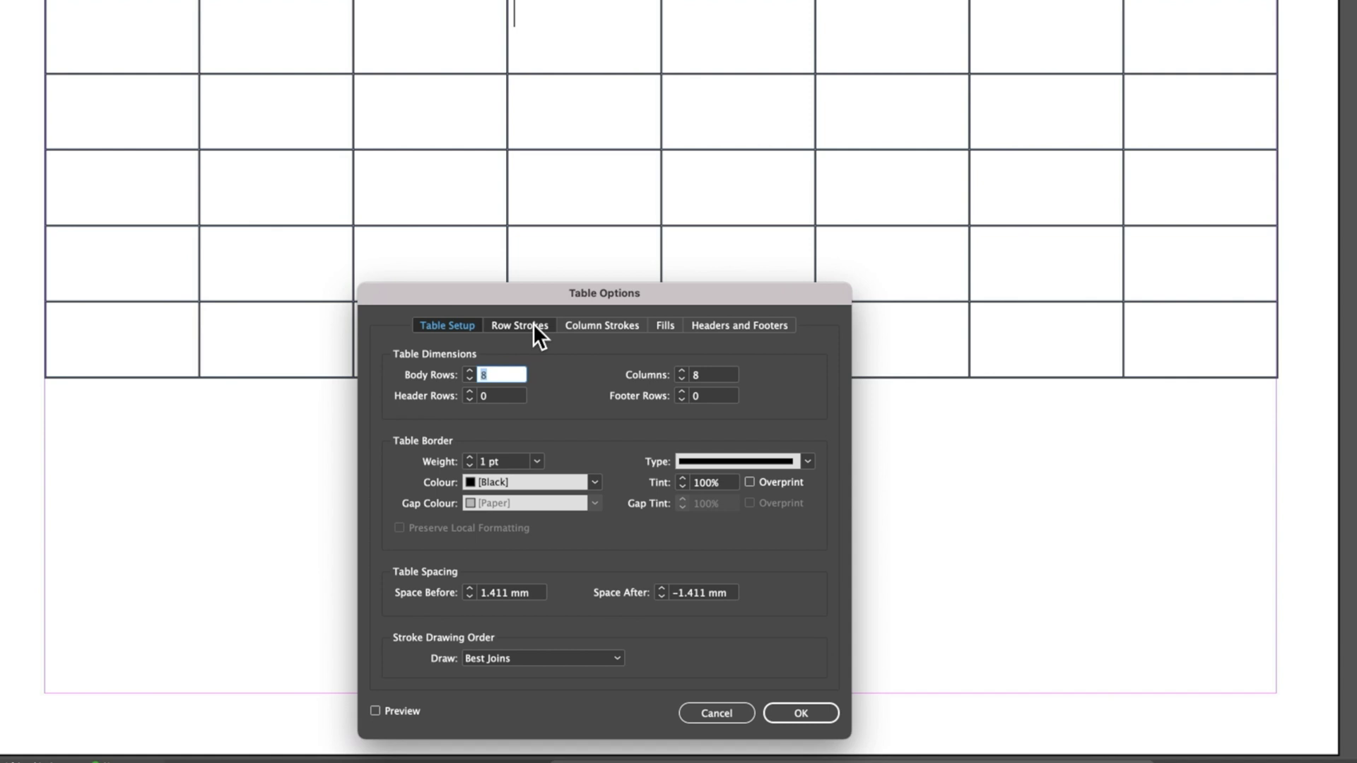
# Set the column stroke alternating pattern to Every Other Column
pyautogui.click(591, 325)
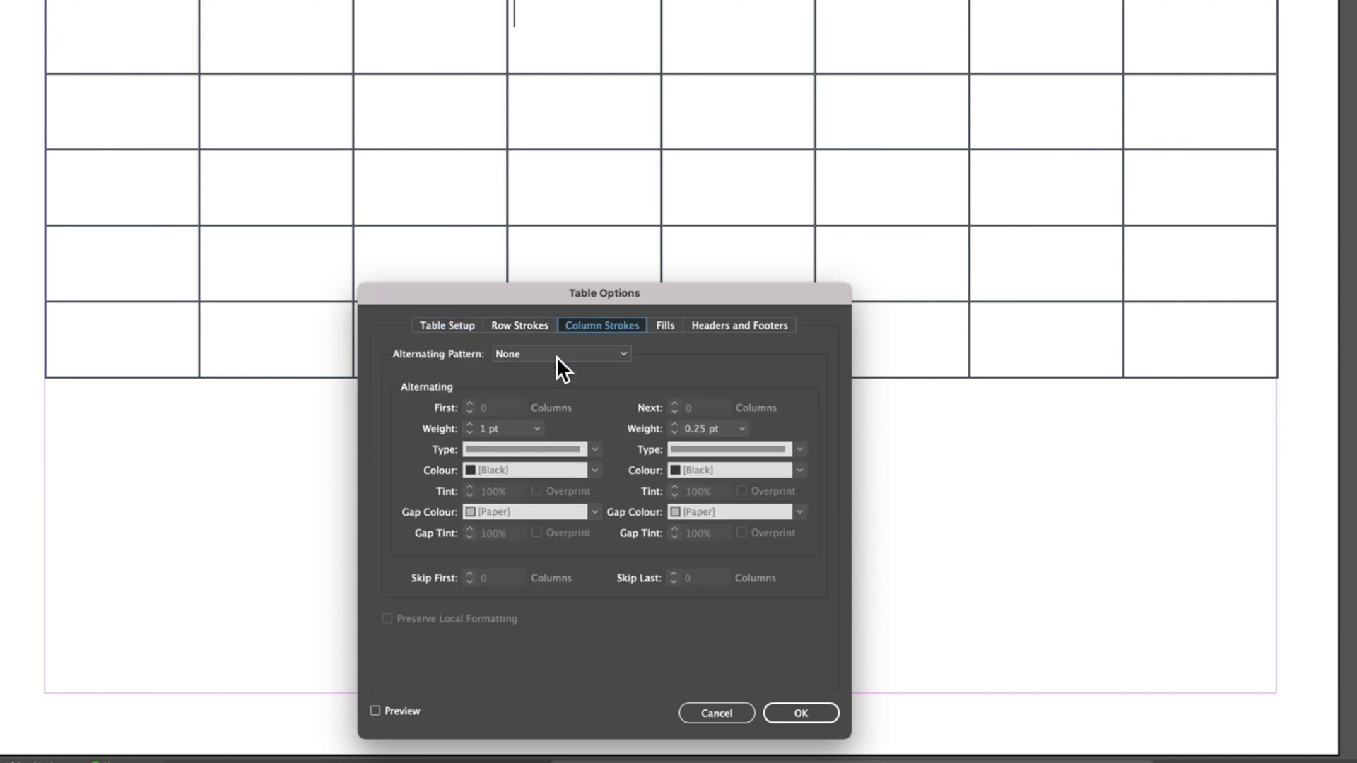
pyautogui.click(553, 353)
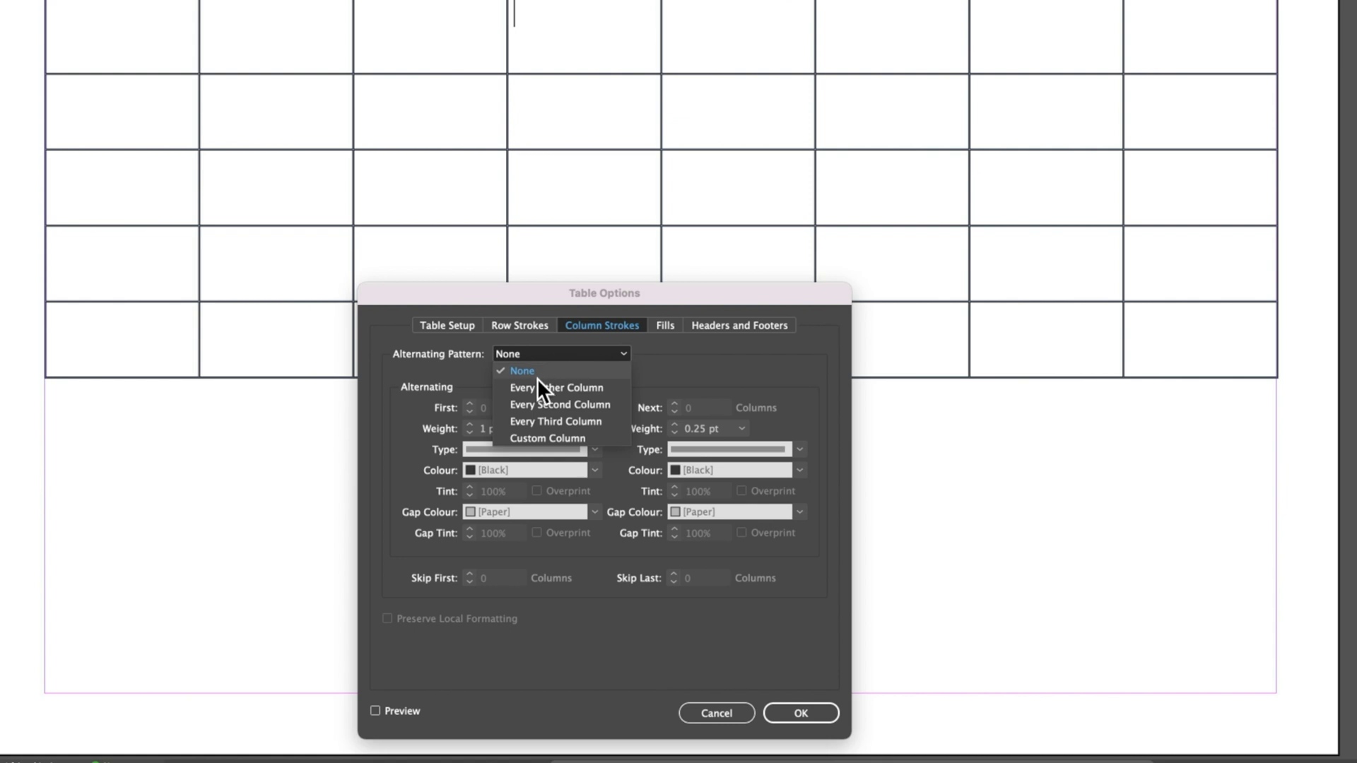
pyautogui.click(554, 388)
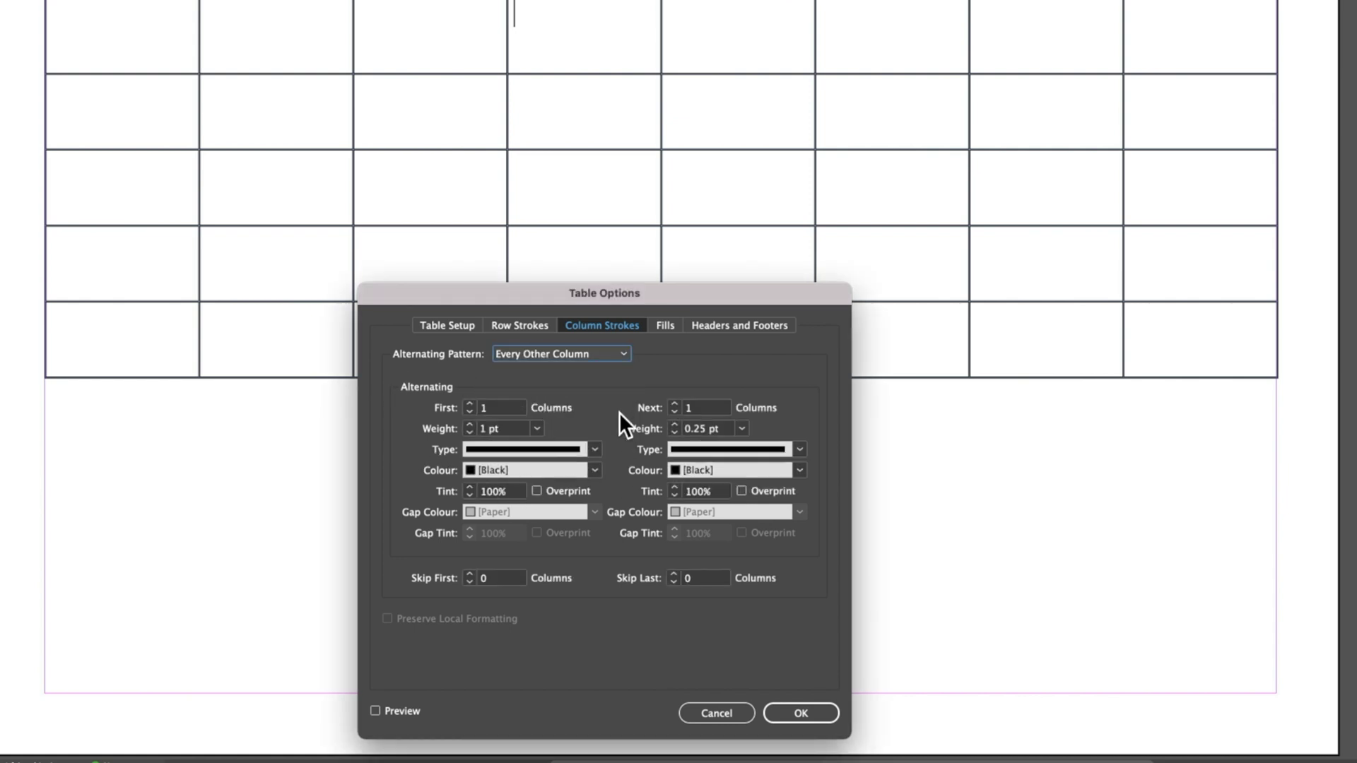
# Make the first alternating column strokes Dotted at 2 pt, with Preview turned on
pyautogui.click(595, 450)
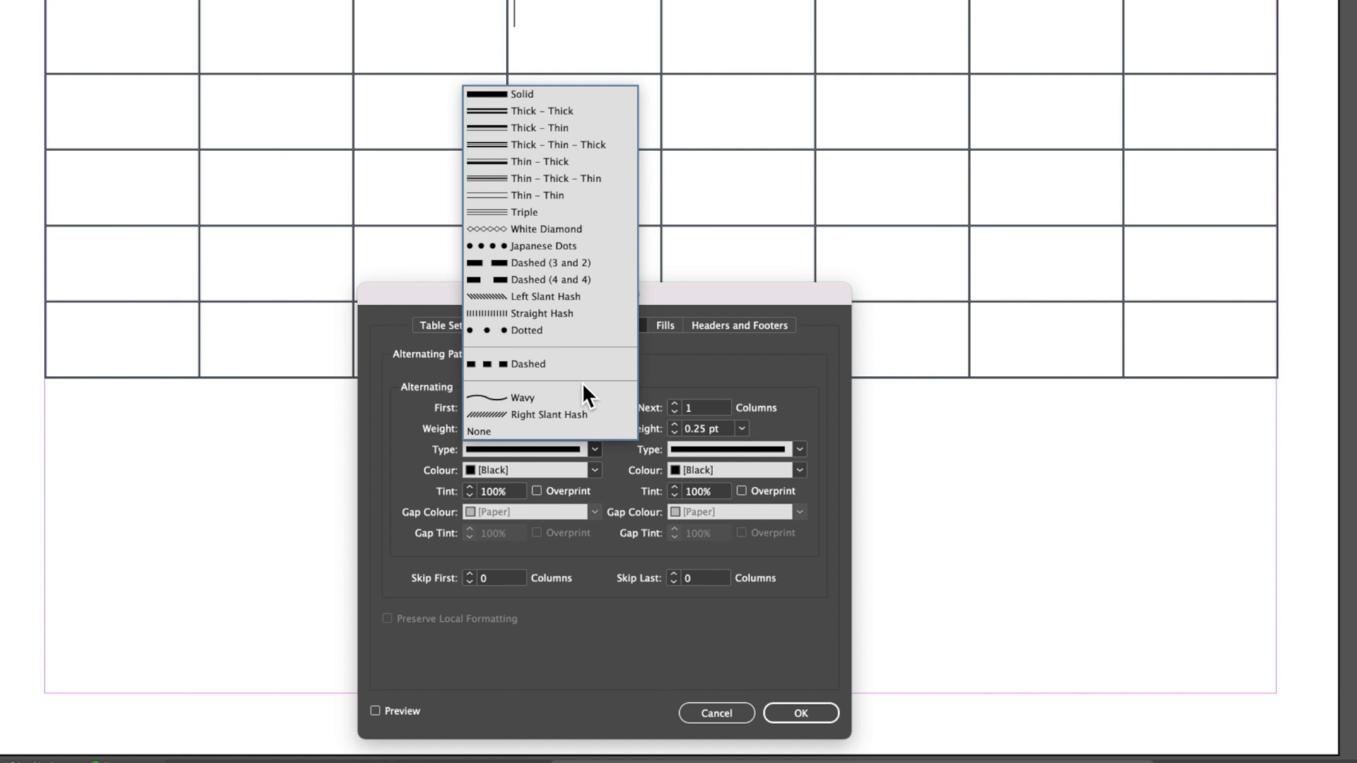
pyautogui.click(537, 329)
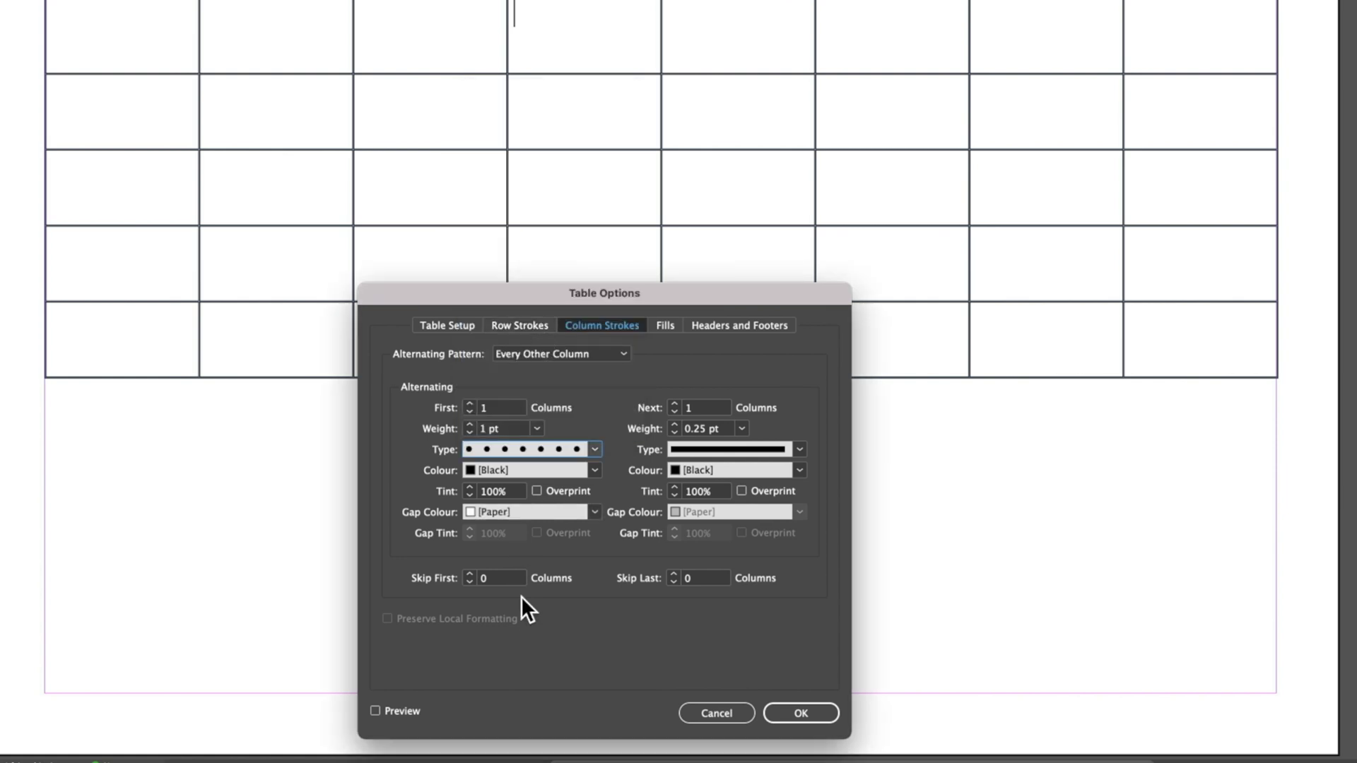
pyautogui.click(376, 710)
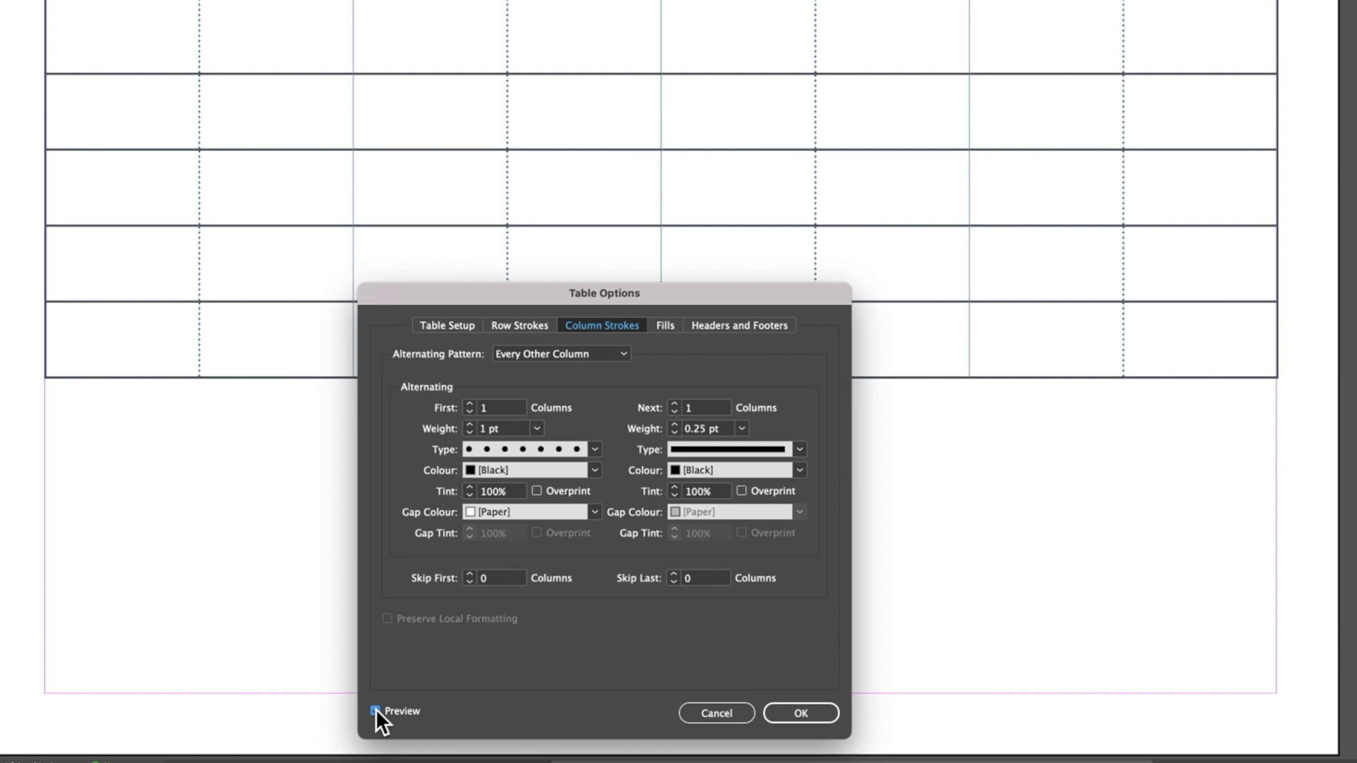
pyautogui.click(468, 424)
pyautogui.click(469, 424)
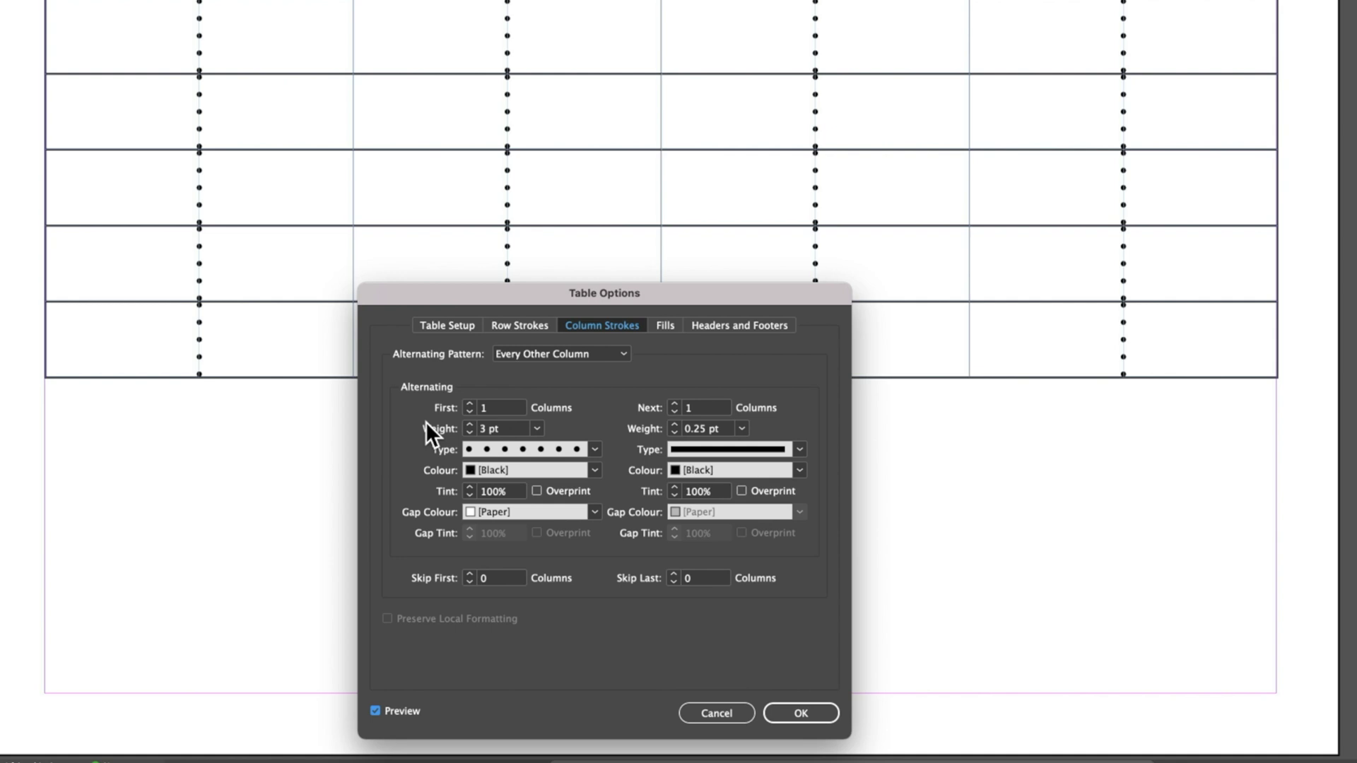
pyautogui.click(470, 432)
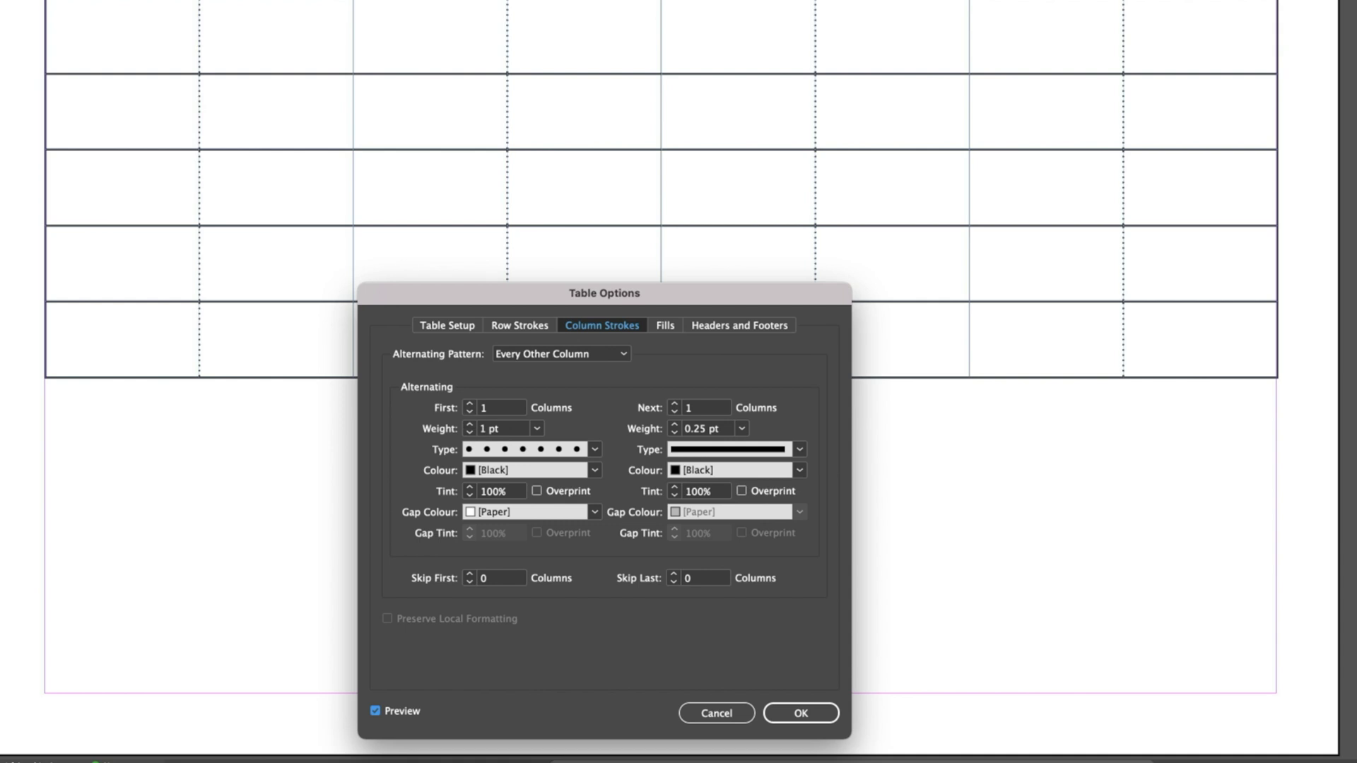
pyautogui.click(471, 425)
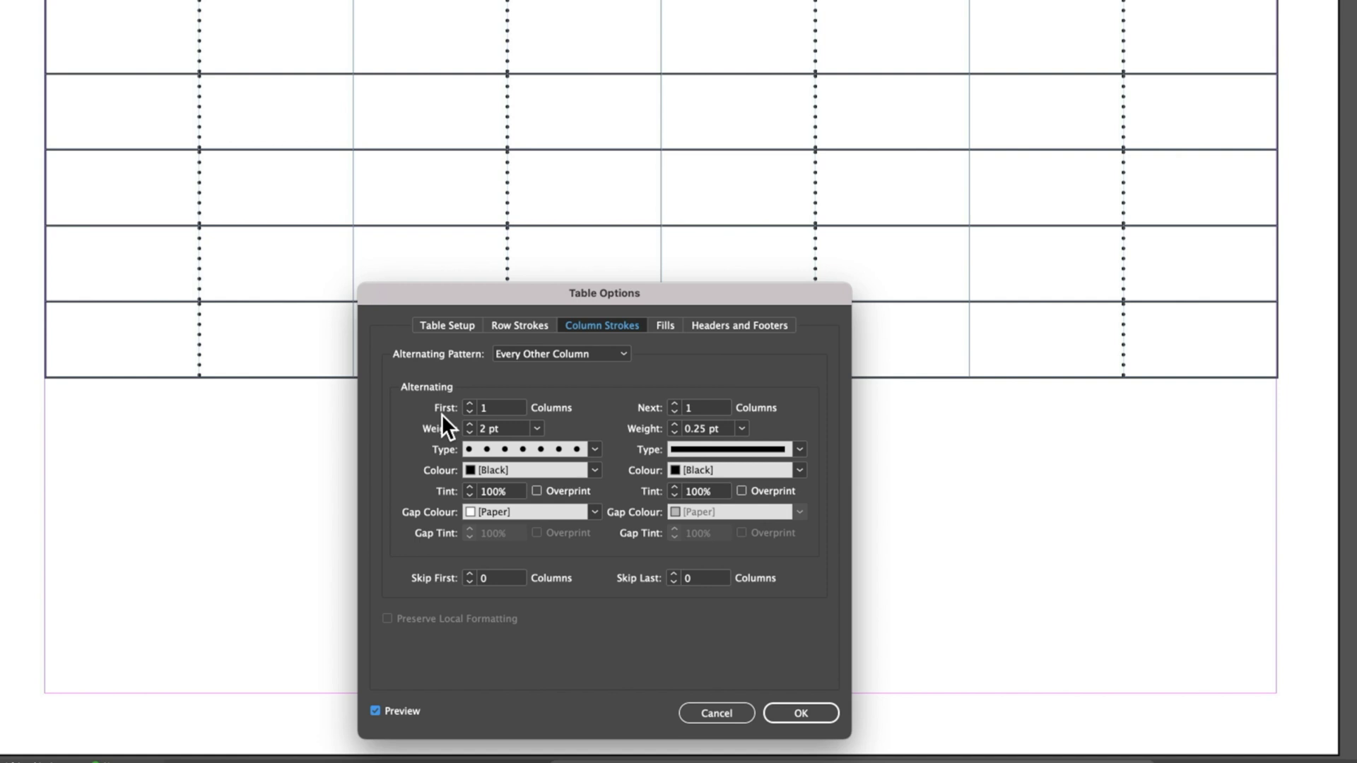
# Set the next column strokes to 2 pt Dotted, briefly trying Japanese Dots first
pyautogui.click(673, 421)
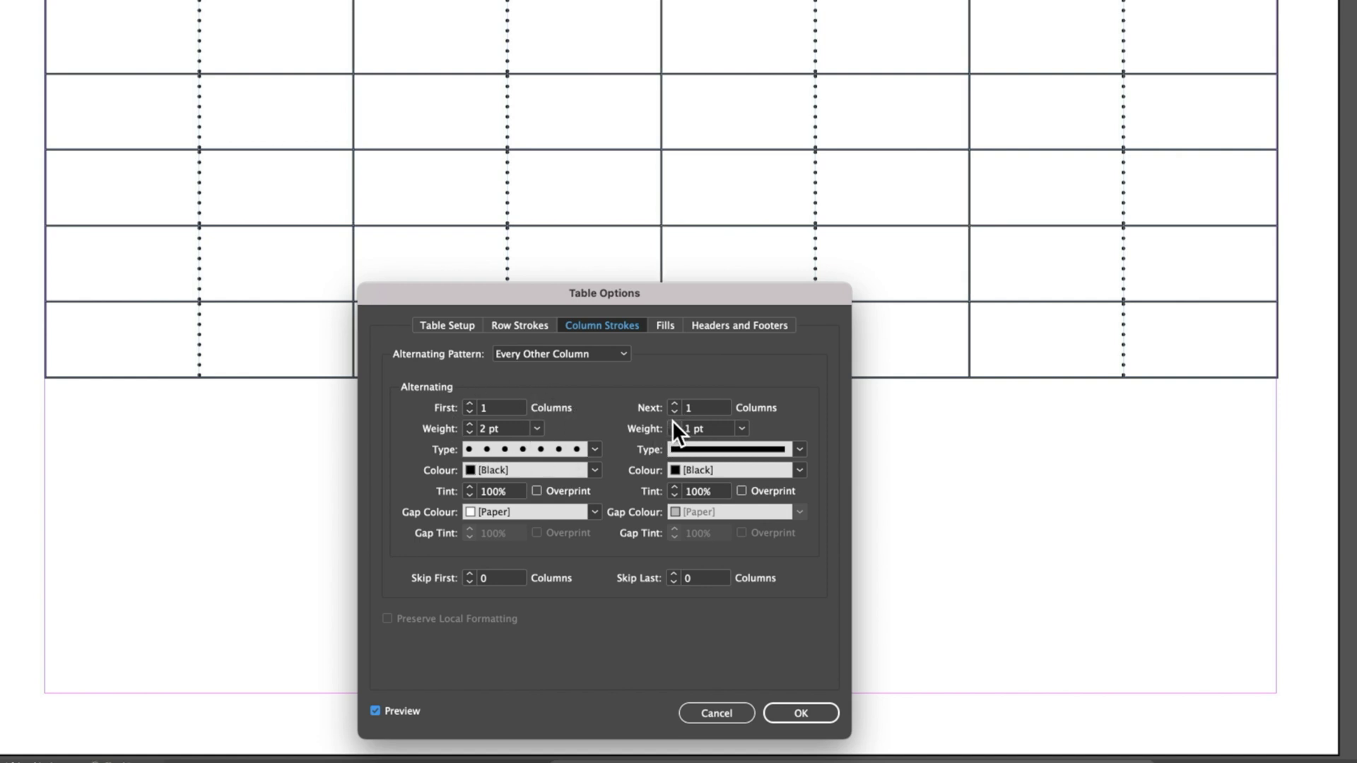
pyautogui.click(672, 421)
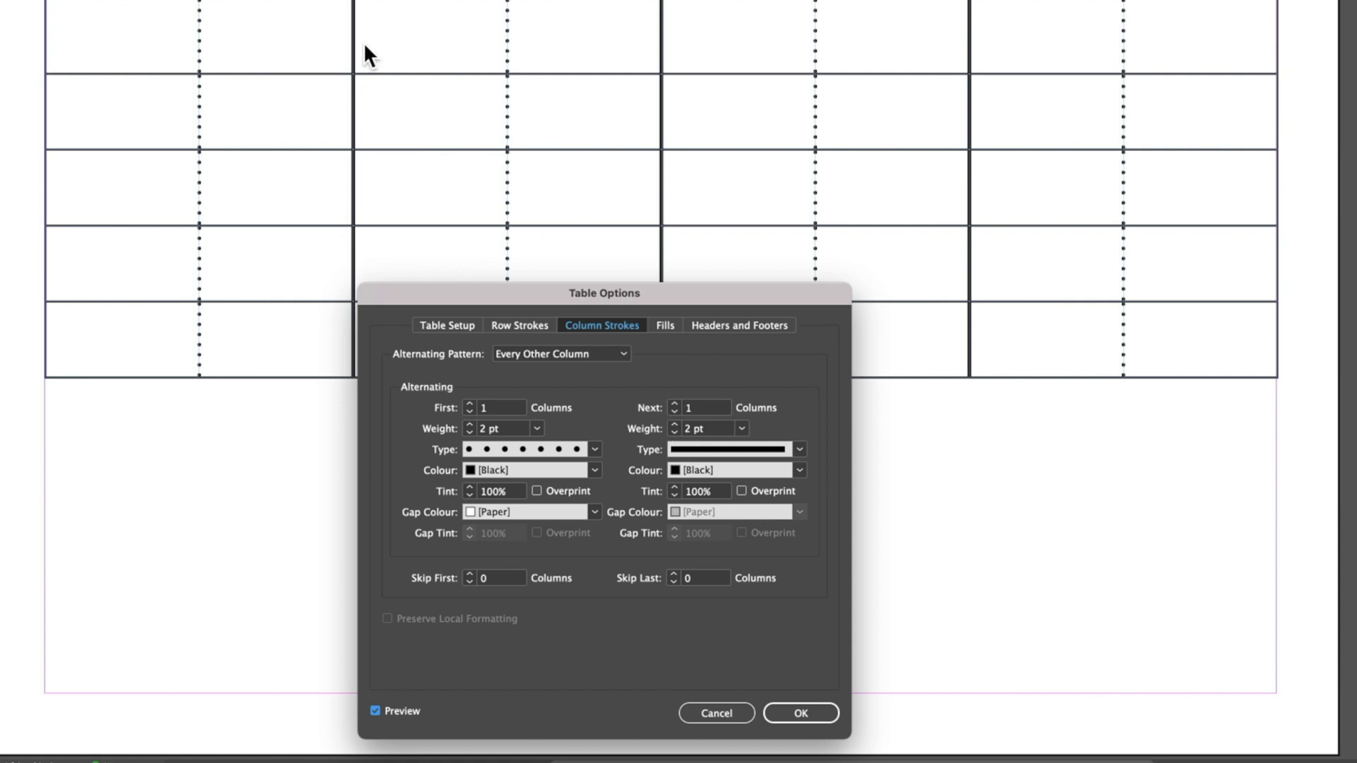
pyautogui.click(798, 451)
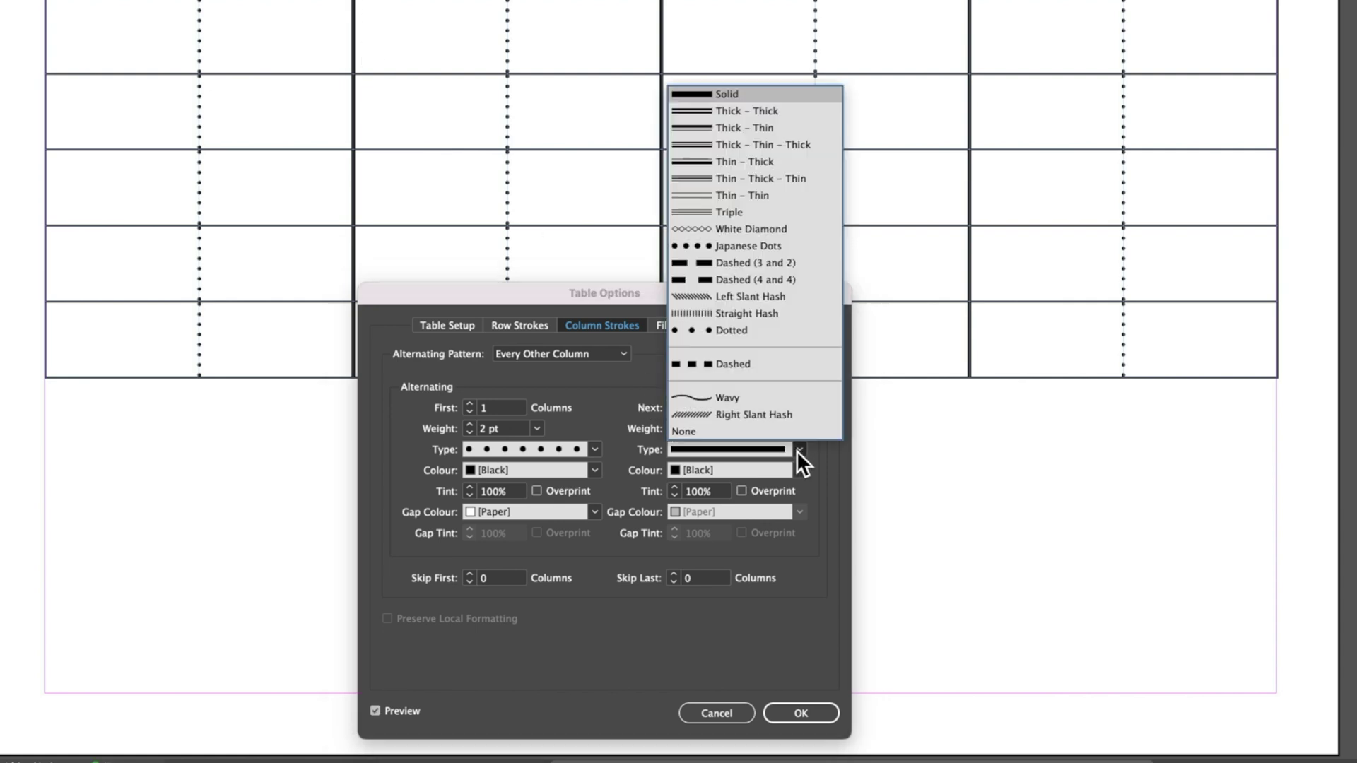
pyautogui.click(733, 330)
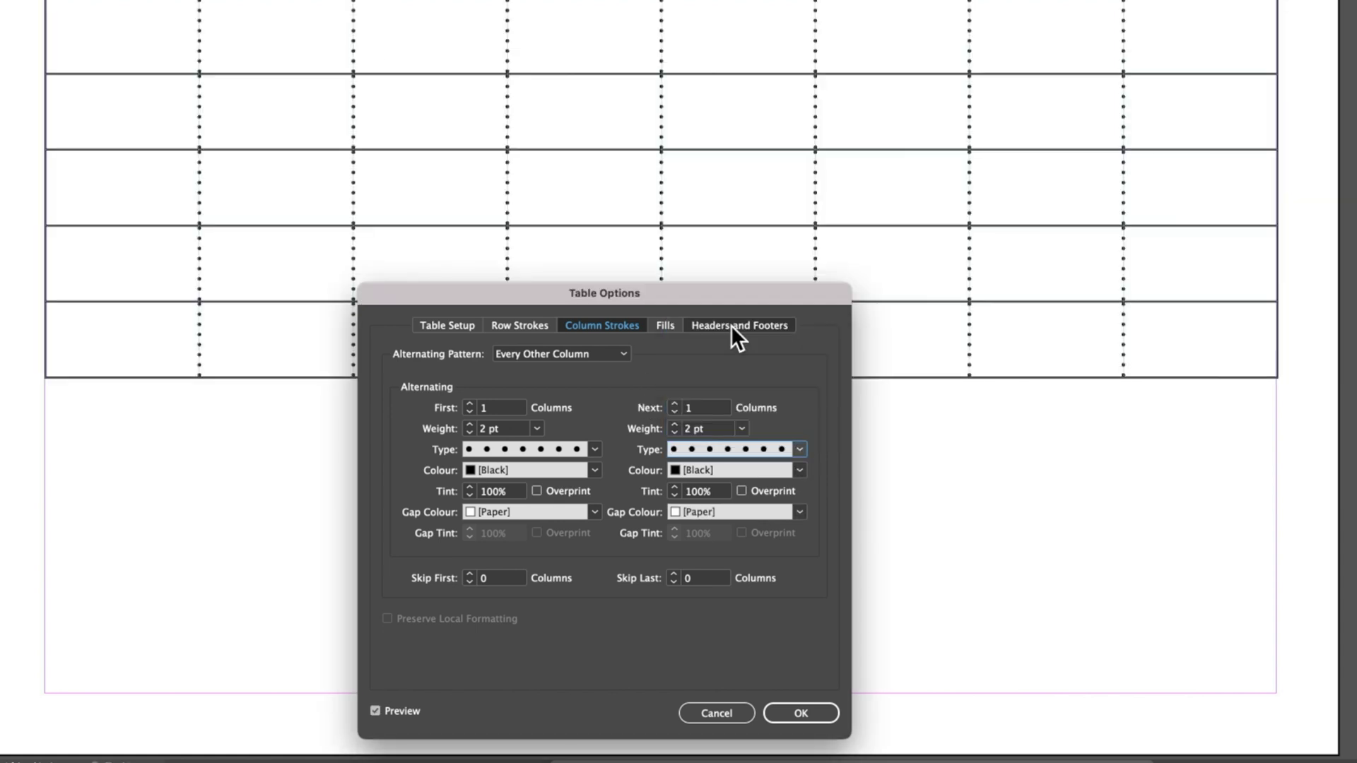
pyautogui.click(803, 451)
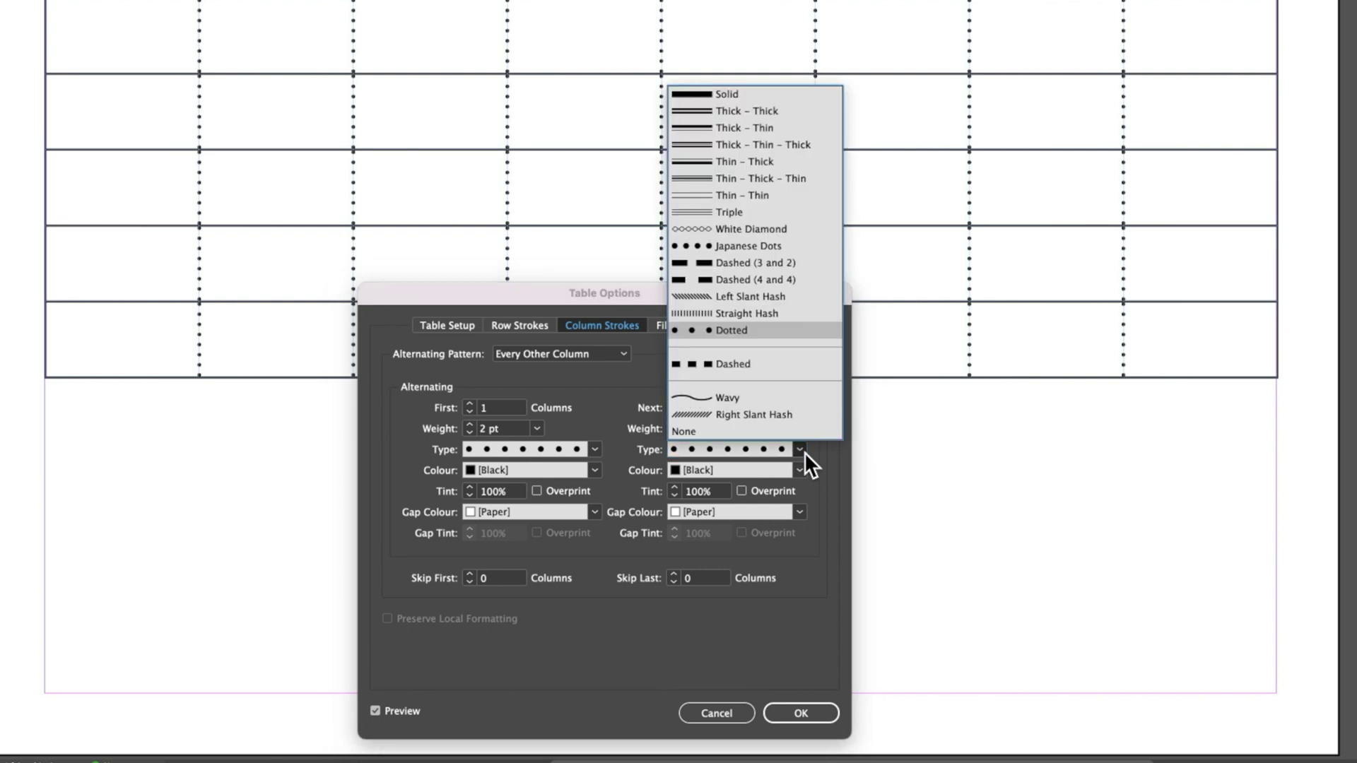
pyautogui.click(744, 253)
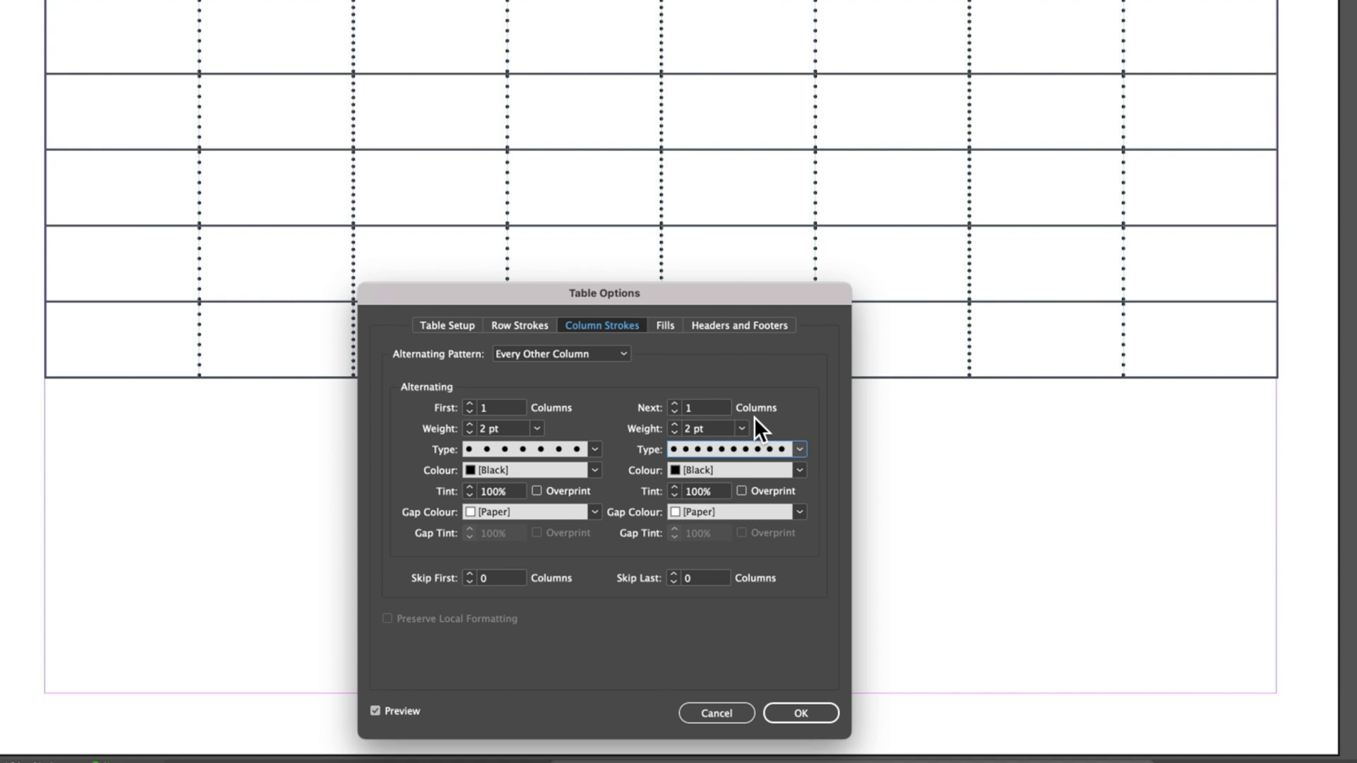
pyautogui.click(801, 449)
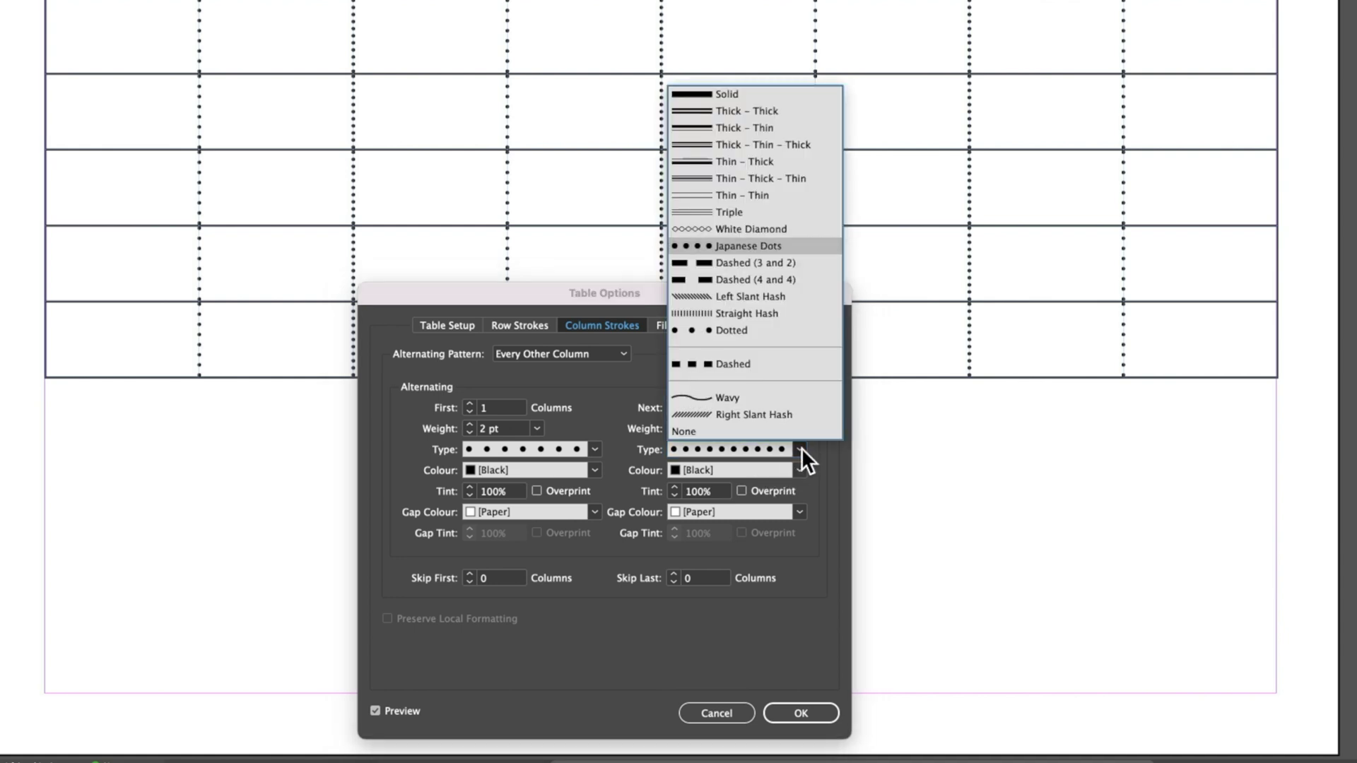
pyautogui.click(750, 330)
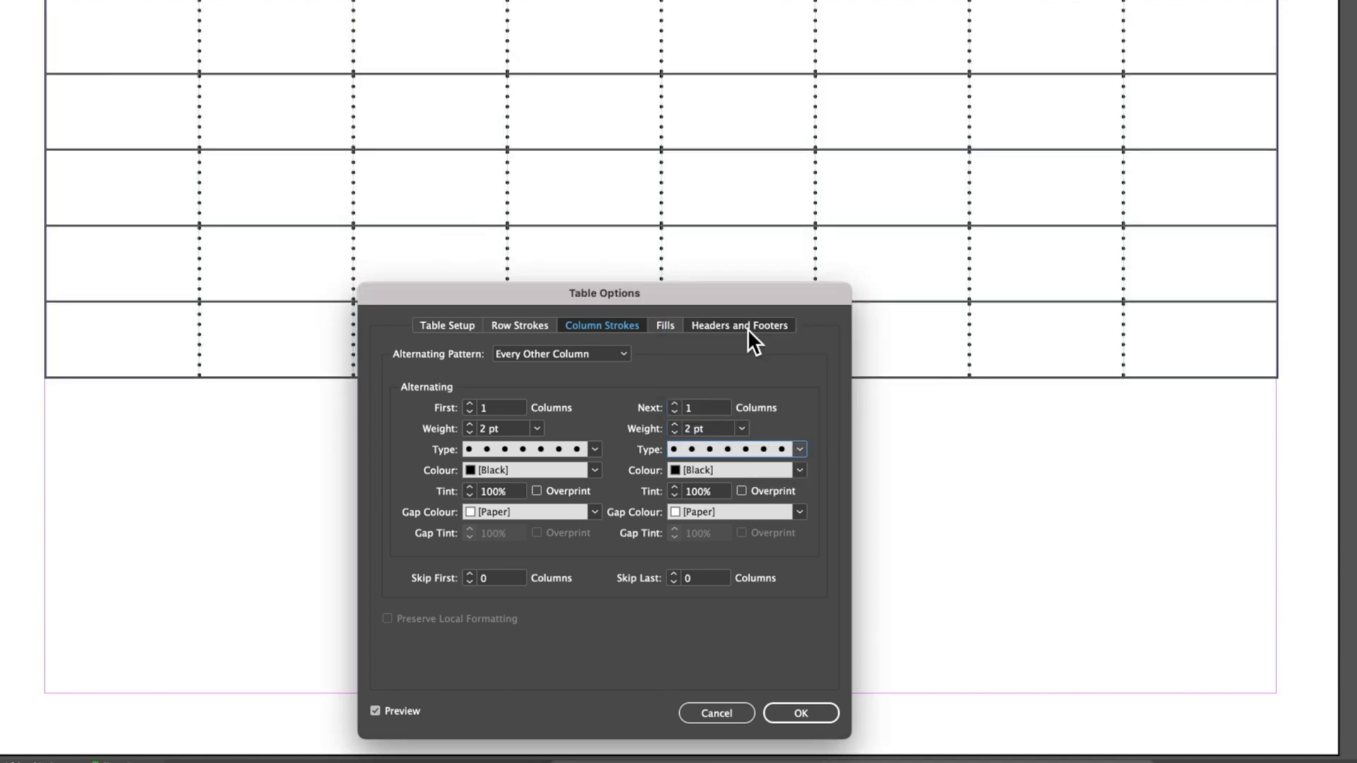
# In Row Strokes, choose the Every Other Row alternating pattern
pyautogui.click(529, 322)
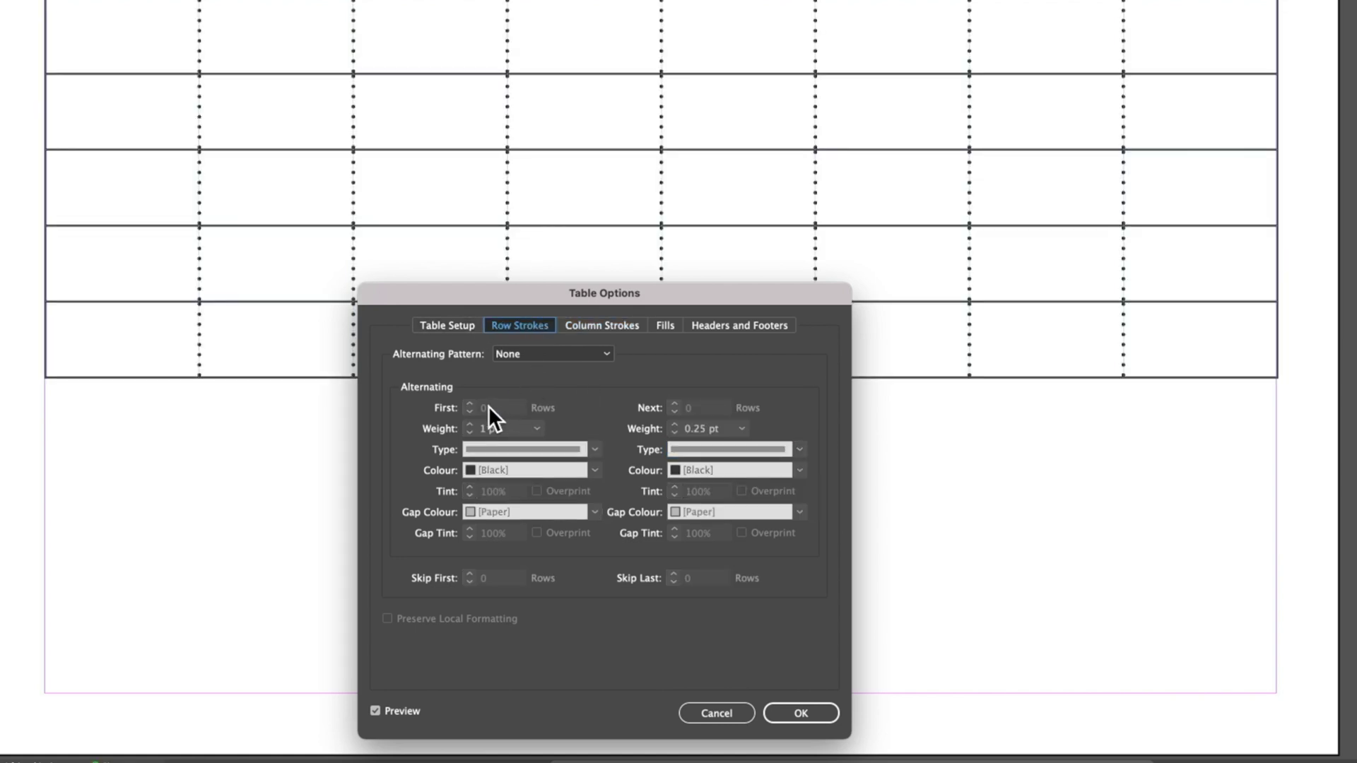
pyautogui.click(520, 355)
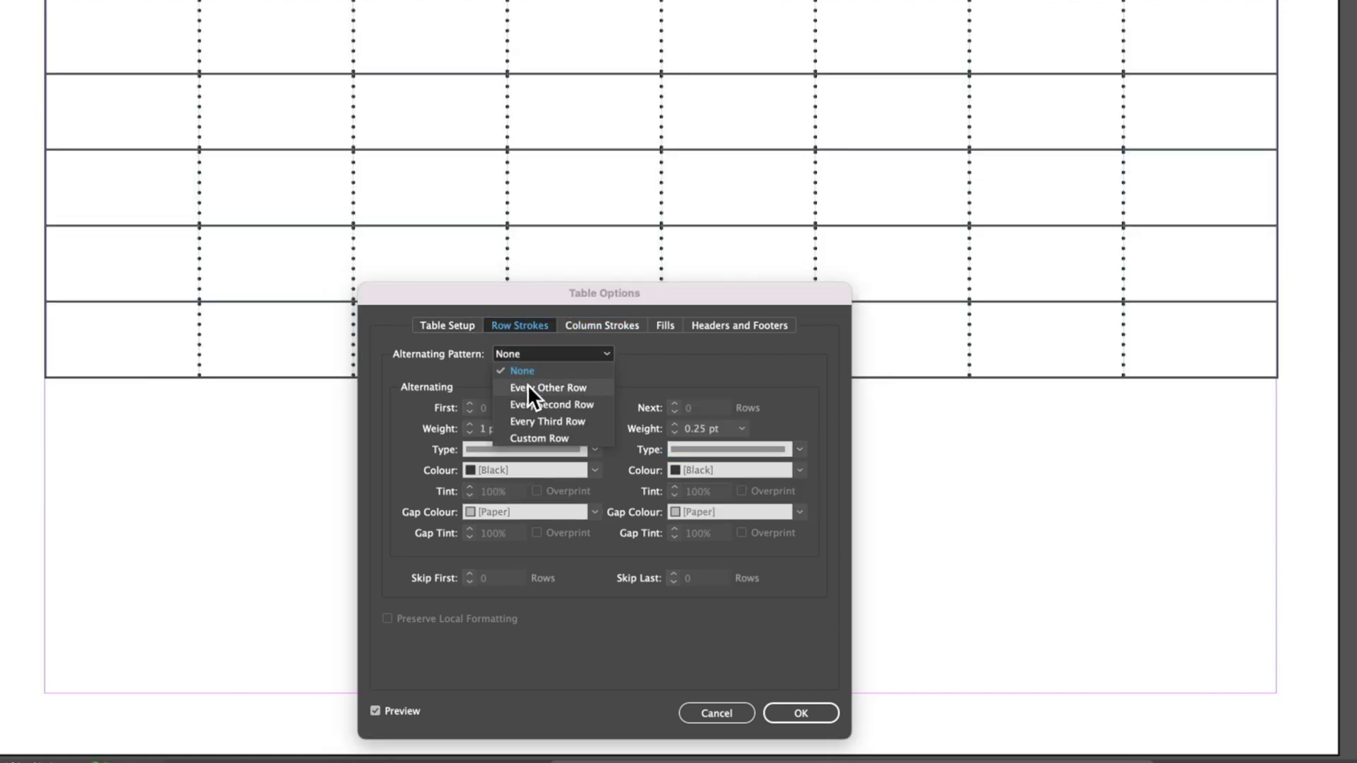
pyautogui.click(532, 389)
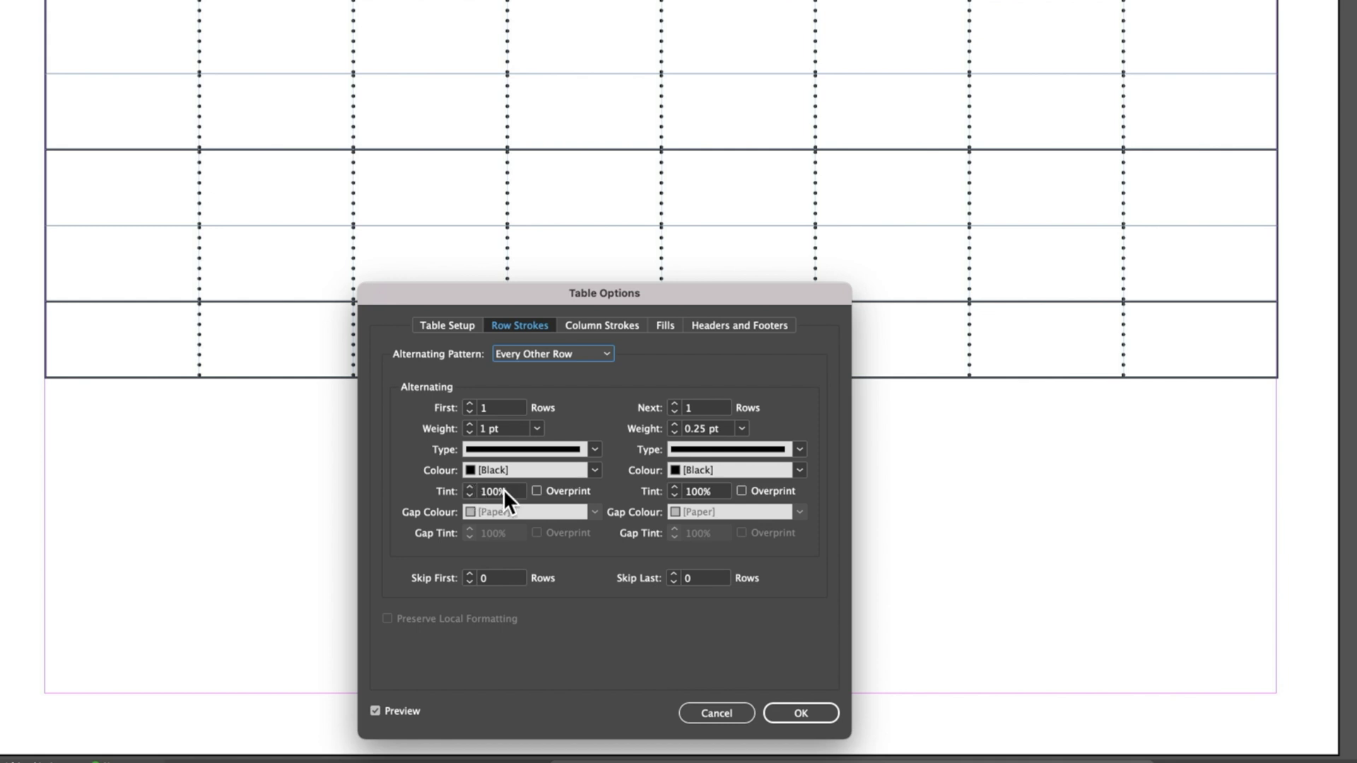
# Give the first row strokes 0% tint and 3 pt weight
pyautogui.moveTo(509, 490); pyautogui.dragTo(443, 490)
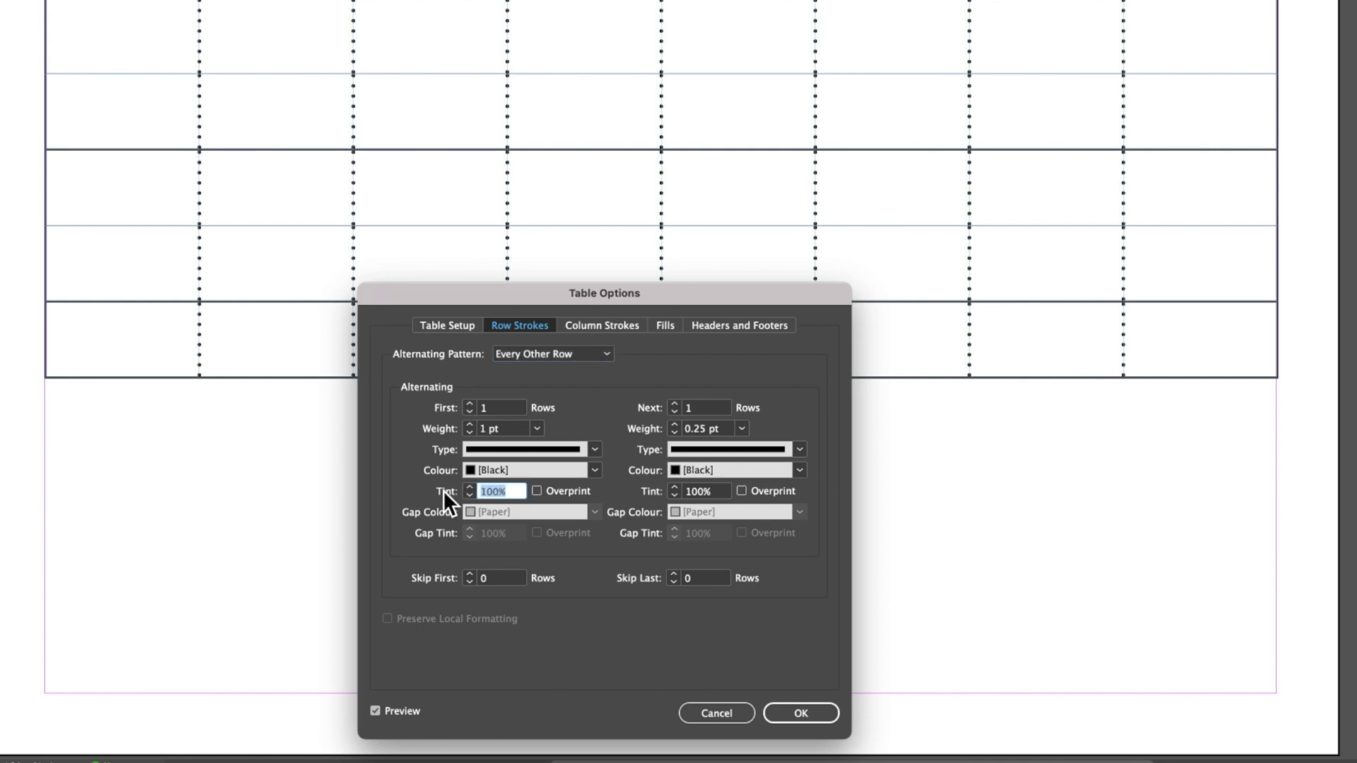
pyautogui.write('0')
pyautogui.click(471, 424)
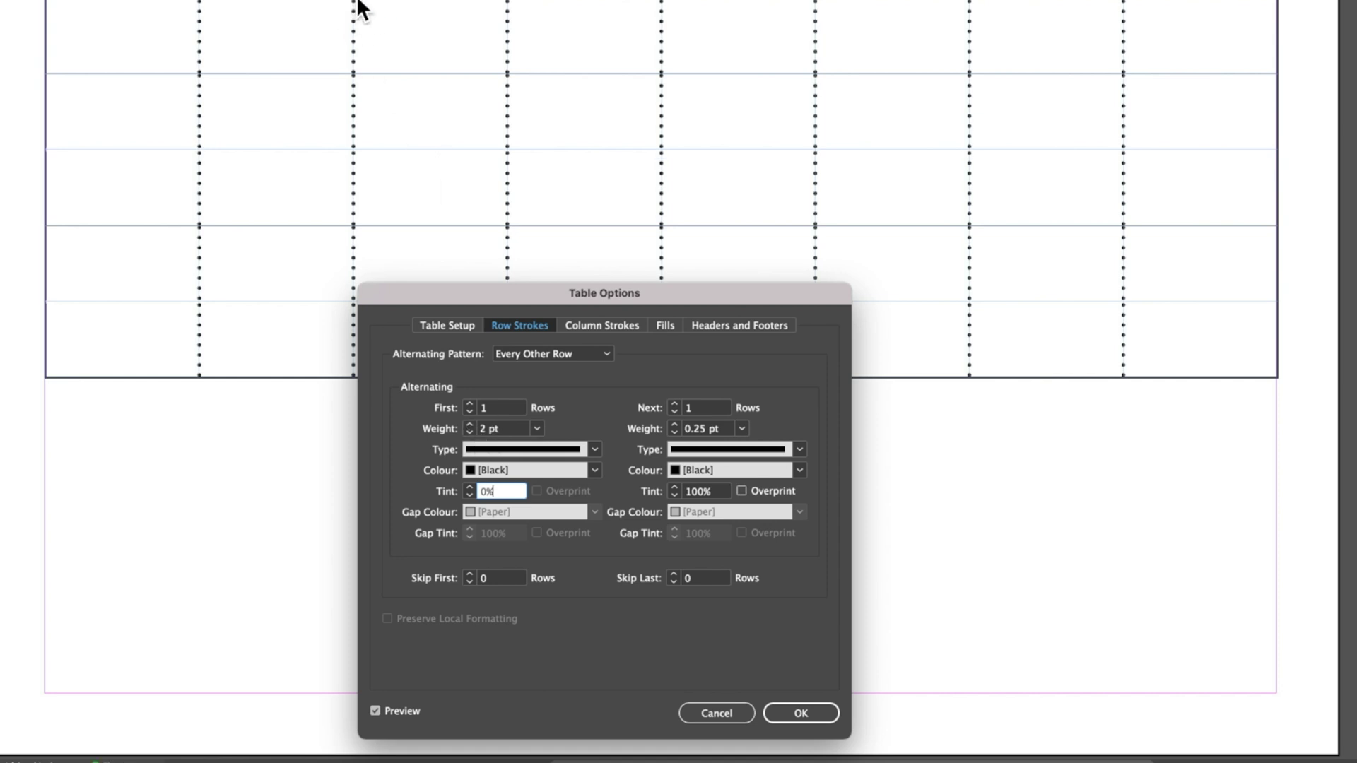
pyautogui.click(469, 424)
# Give the next row strokes 0% tint and 3 pt weight
pyautogui.click(713, 492)
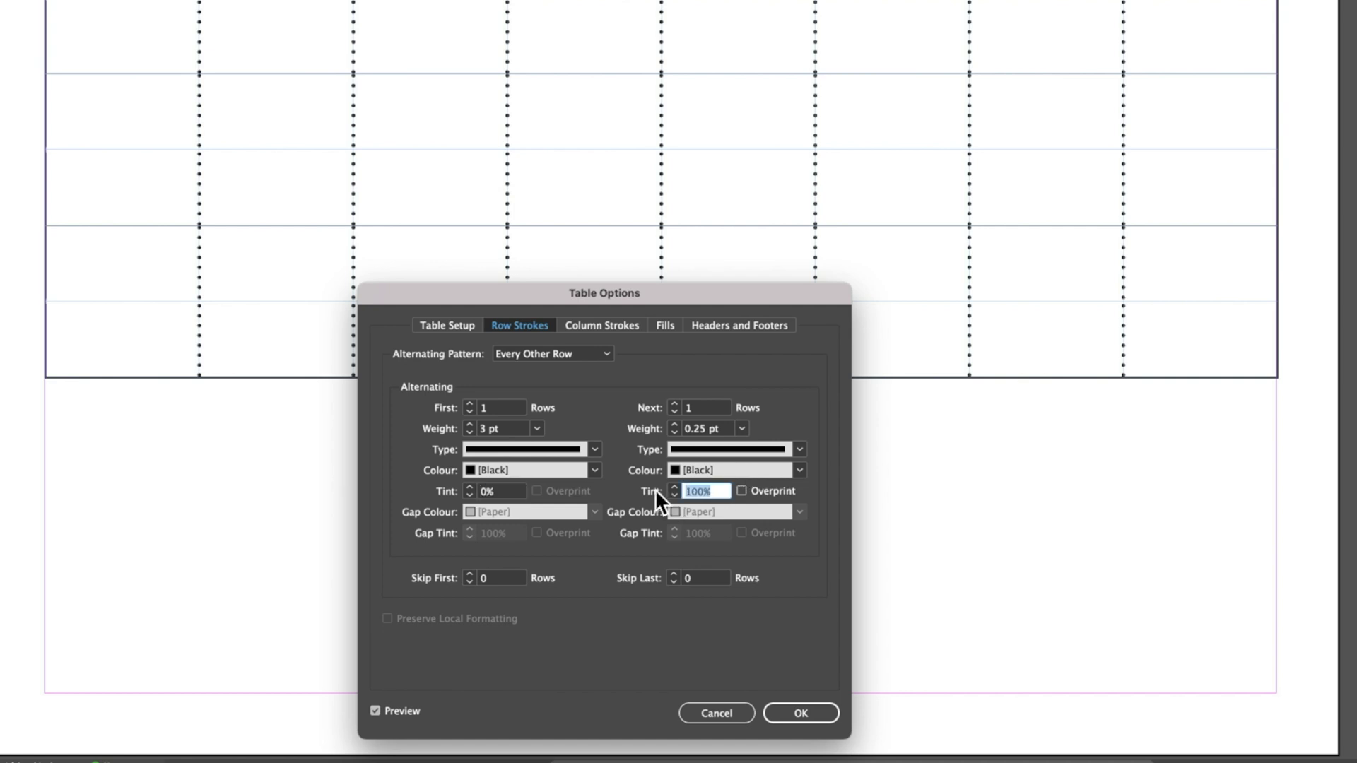
pyautogui.write('0')
pyautogui.press('Tab')
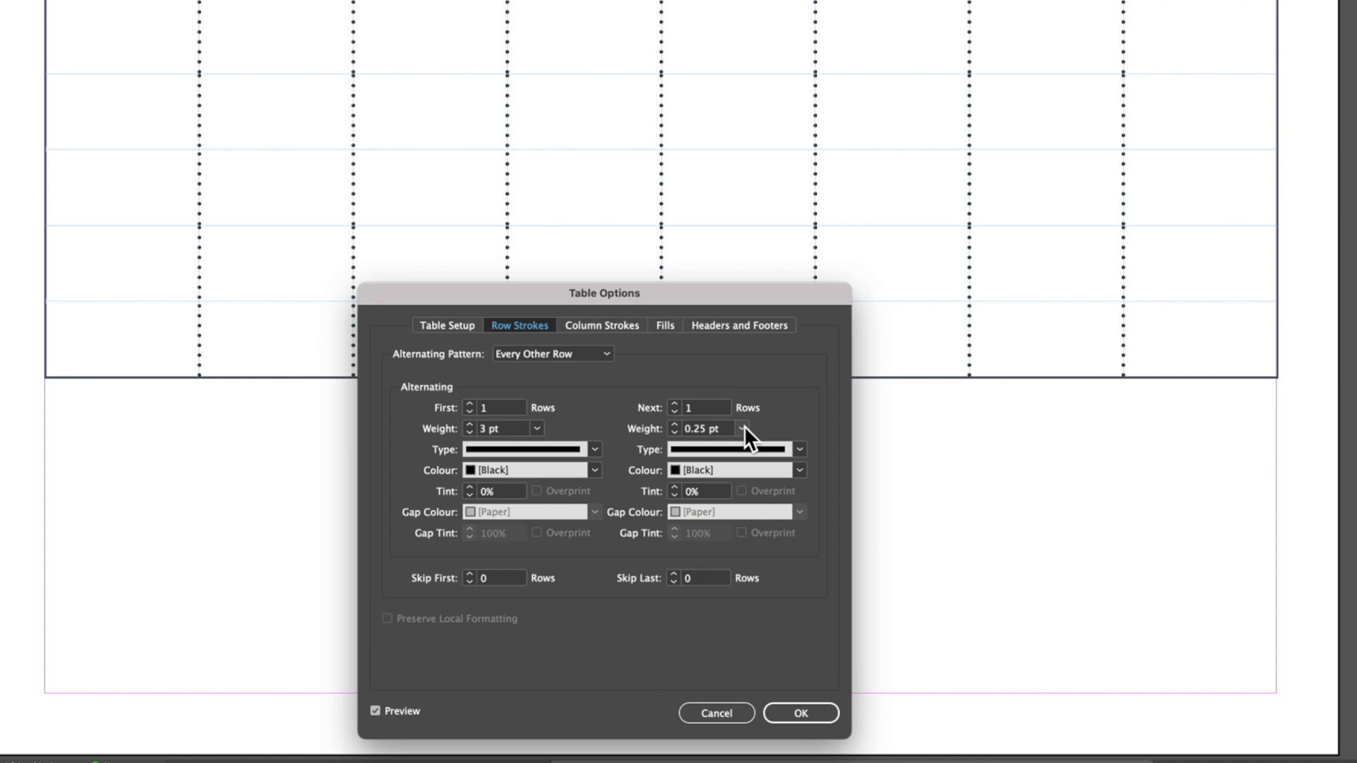
pyautogui.click(742, 428)
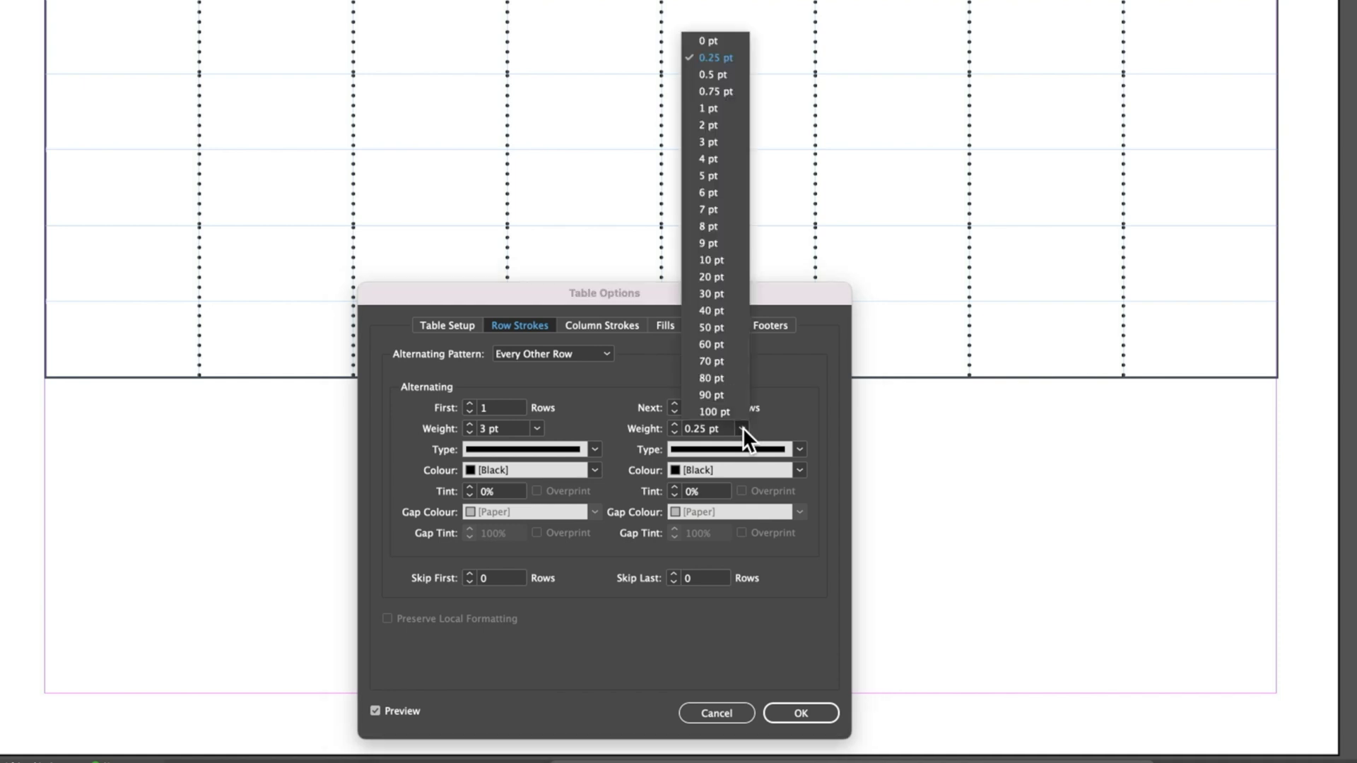
pyautogui.click(707, 141)
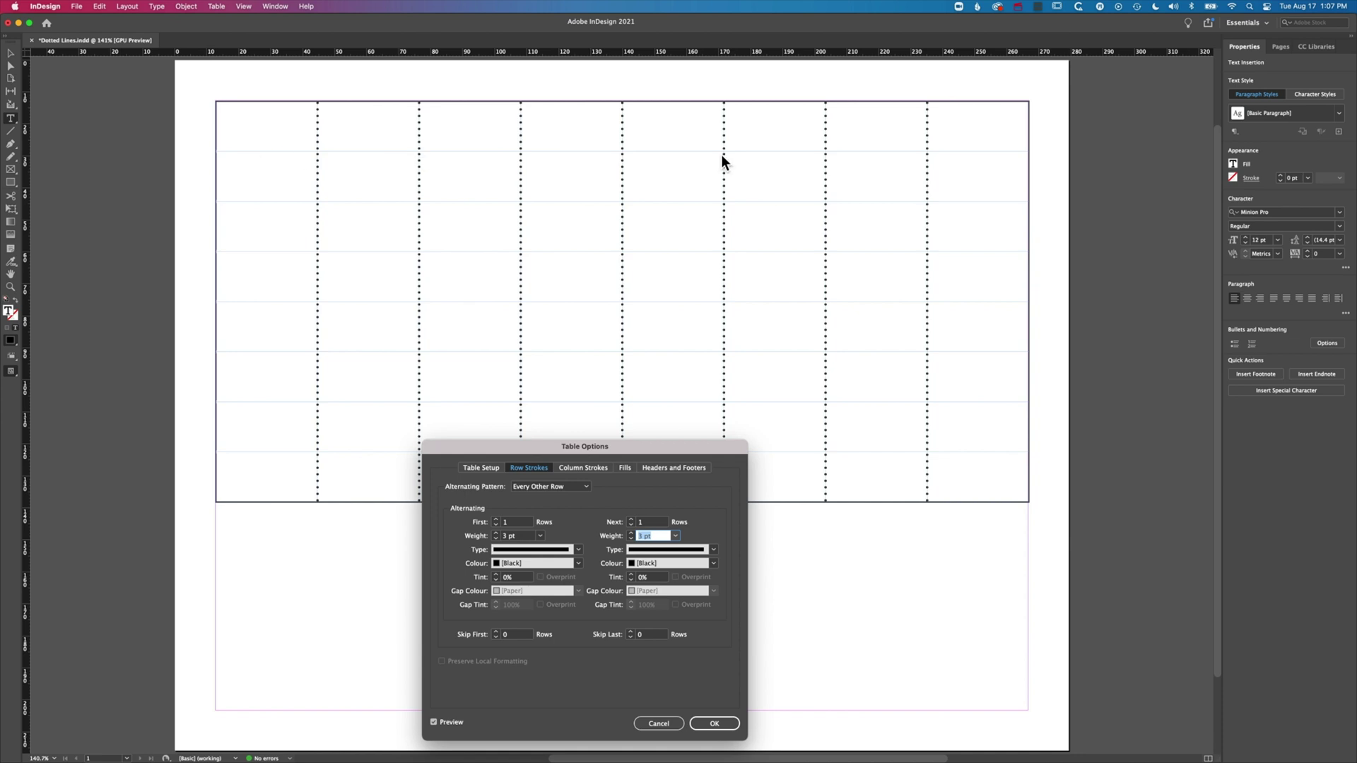
# Set the first row strokes to Dotted, 100% tint and 2 pt weight
pyautogui.click(578, 550)
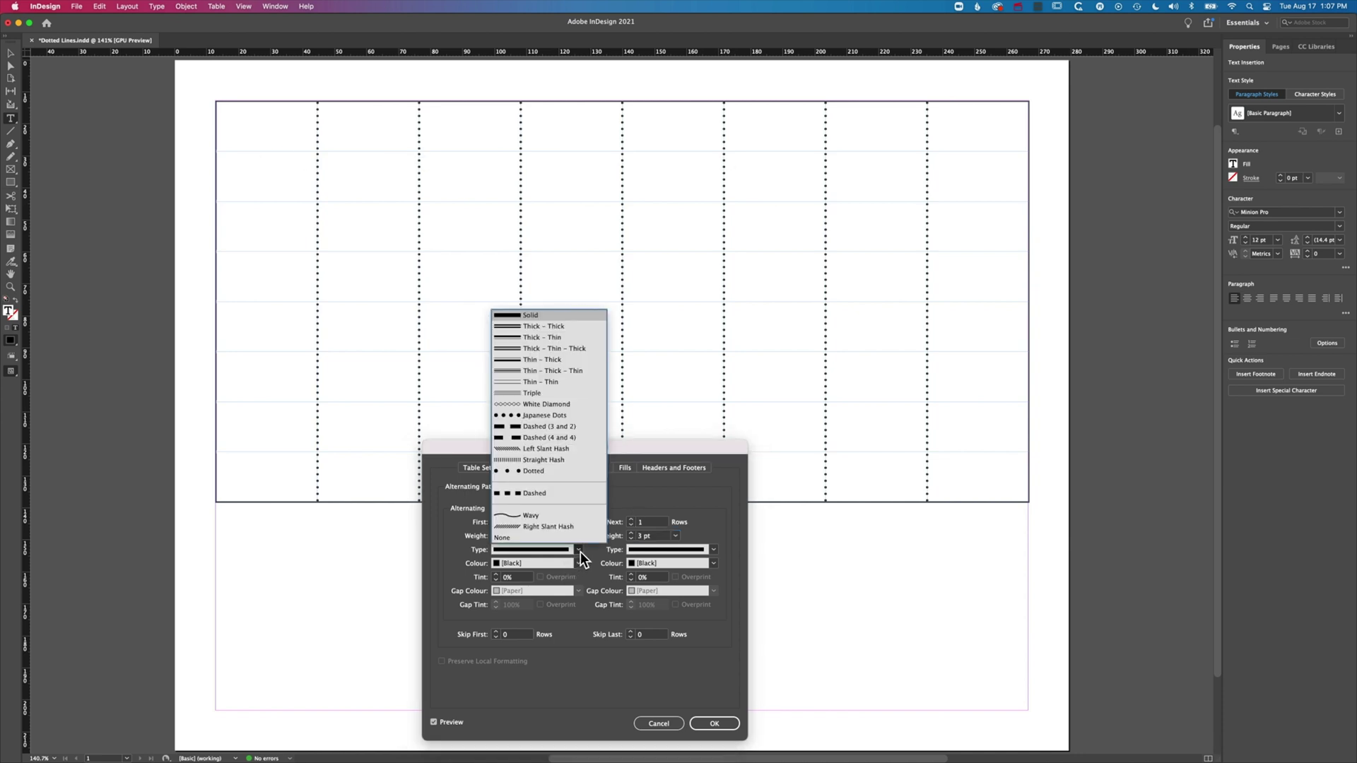
pyautogui.click(538, 472)
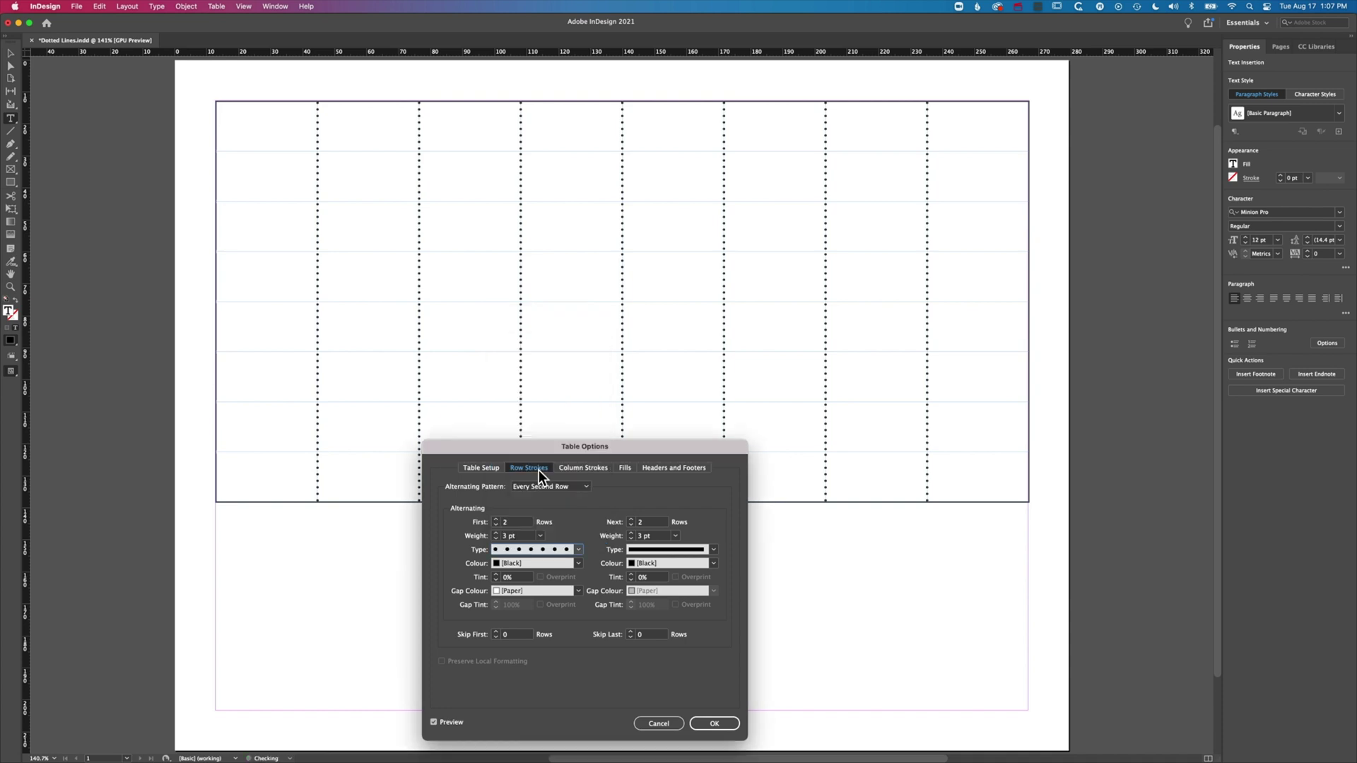
pyautogui.doubleClick(512, 579)
pyautogui.write('100')
pyautogui.press('Tab')
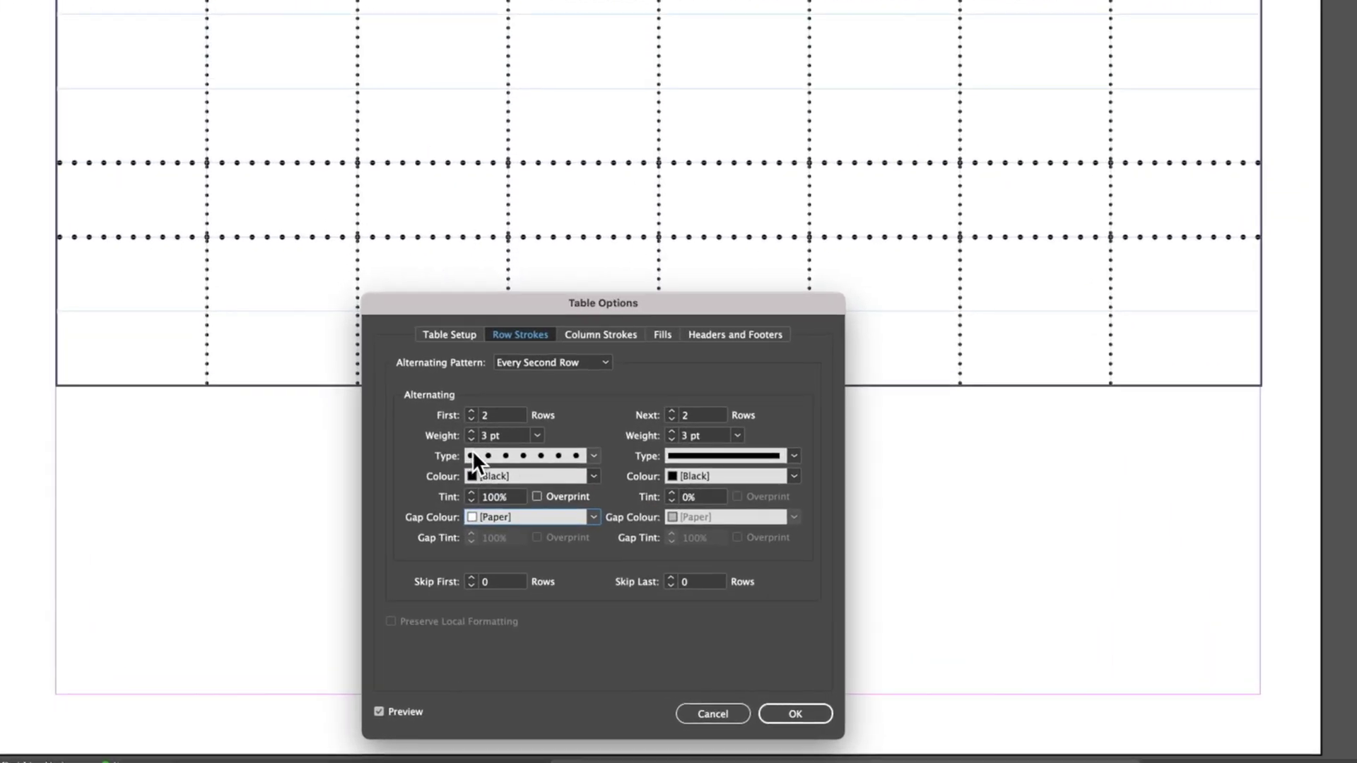
pyautogui.click(472, 439)
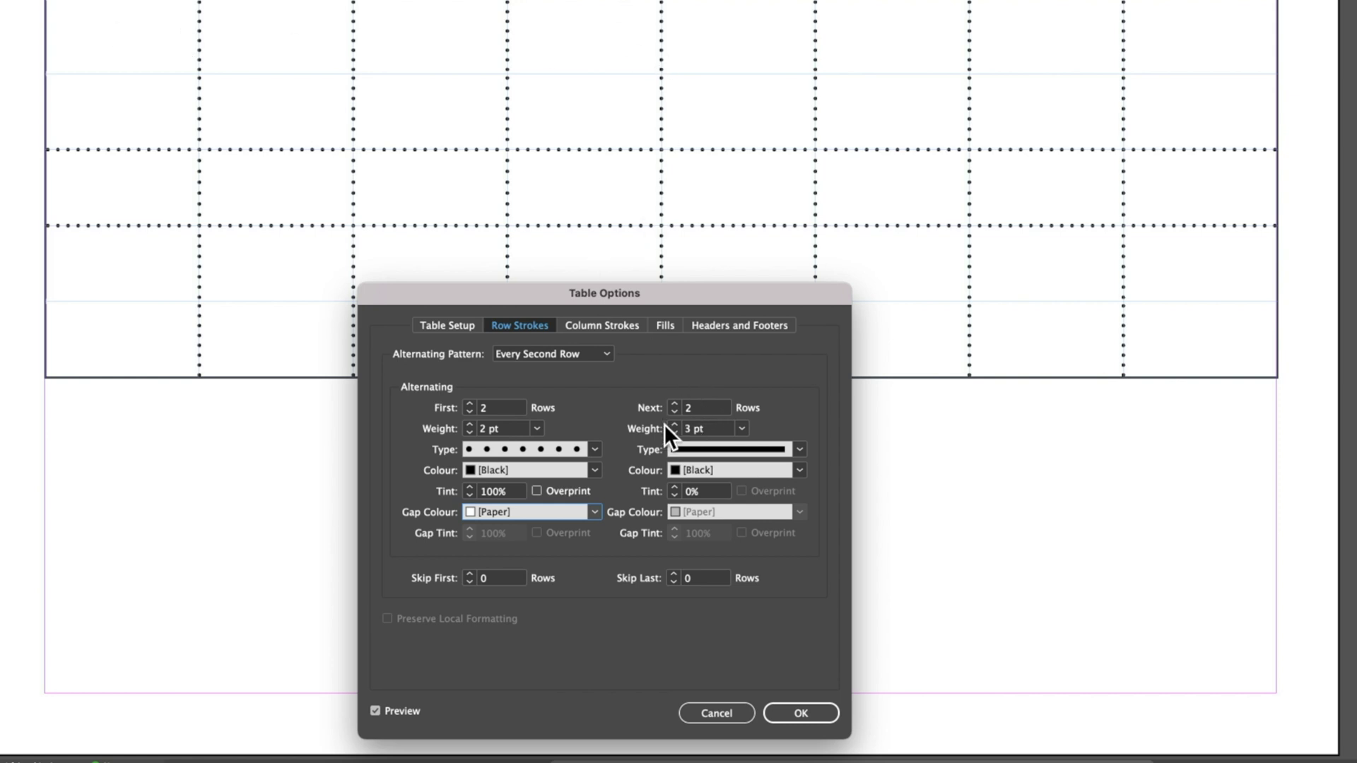
# Set the next row strokes to Dotted at 100% tint, briefly trying Solid before reverting
pyautogui.click(804, 451)
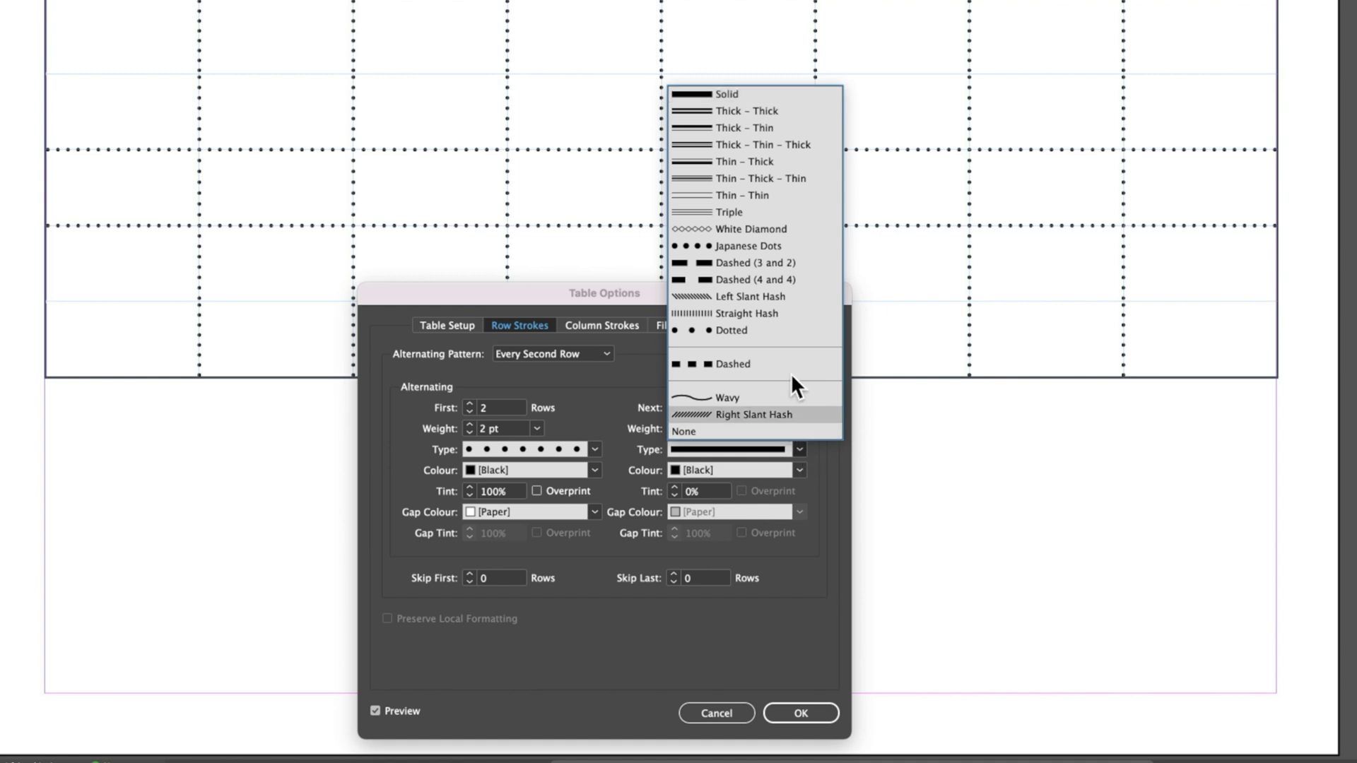
pyautogui.click(747, 330)
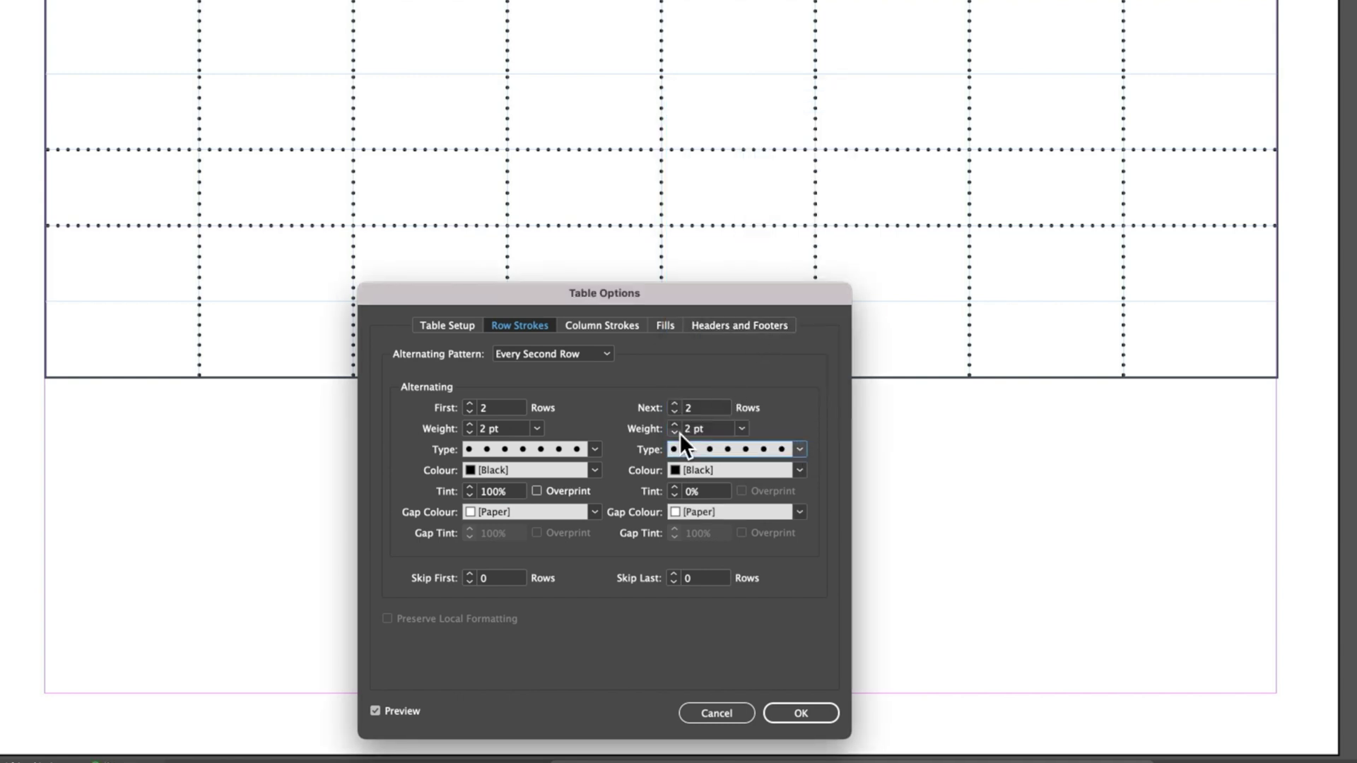
pyautogui.click(710, 491)
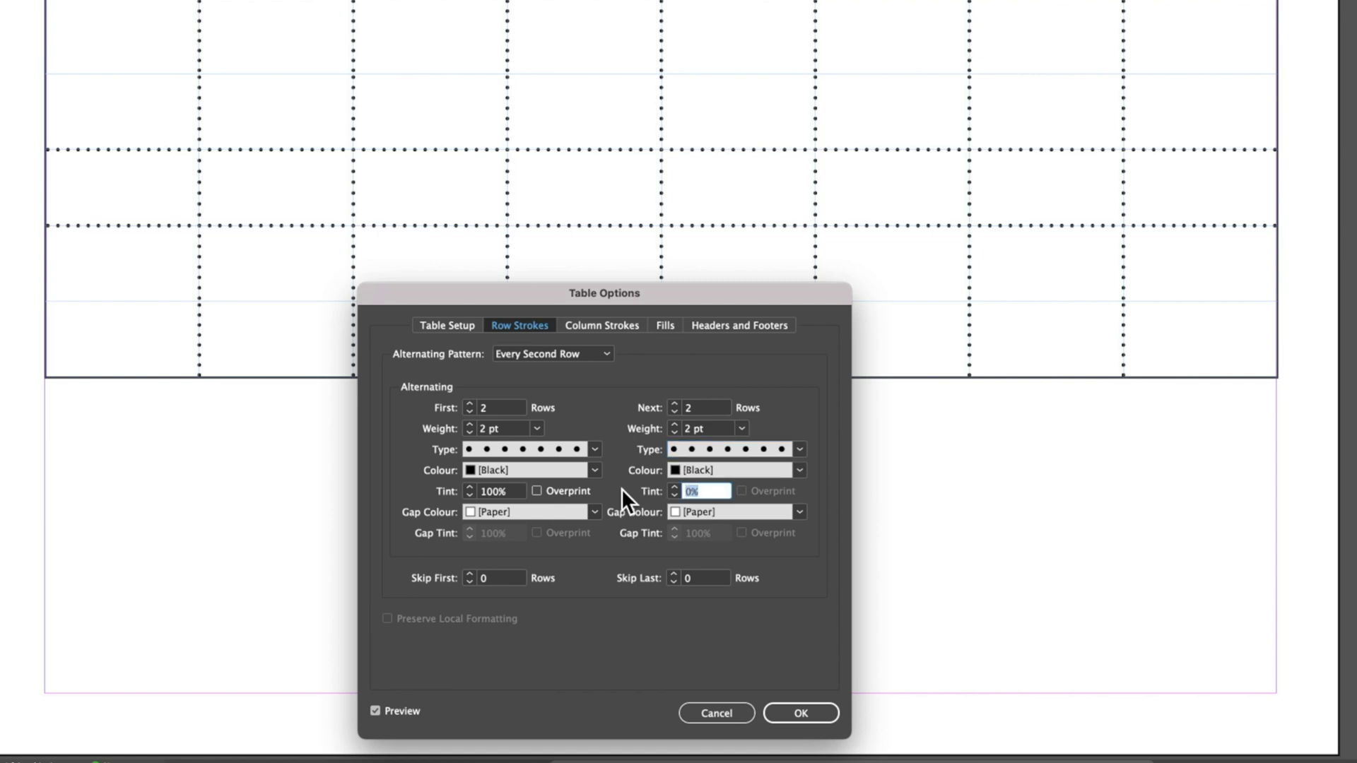
pyautogui.write('100')
pyautogui.press('Tab')
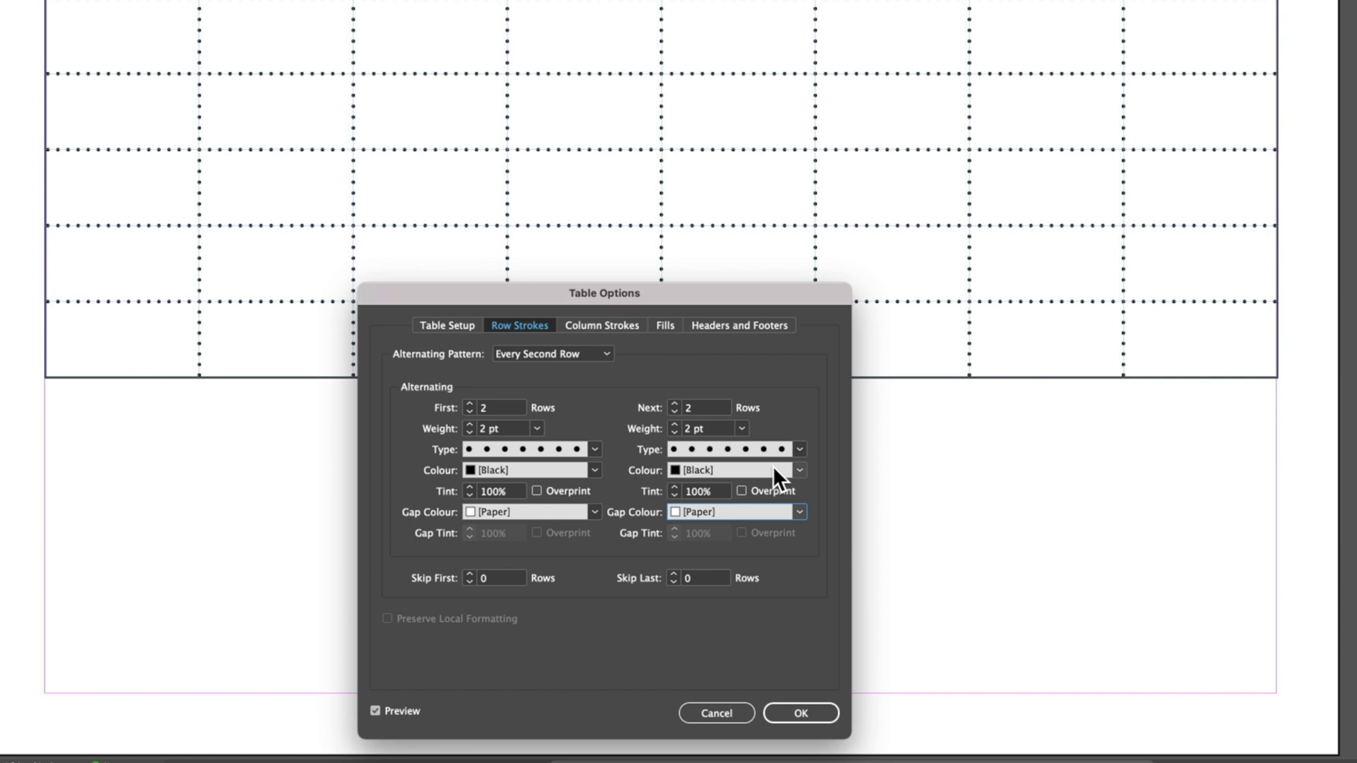
pyautogui.click(800, 449)
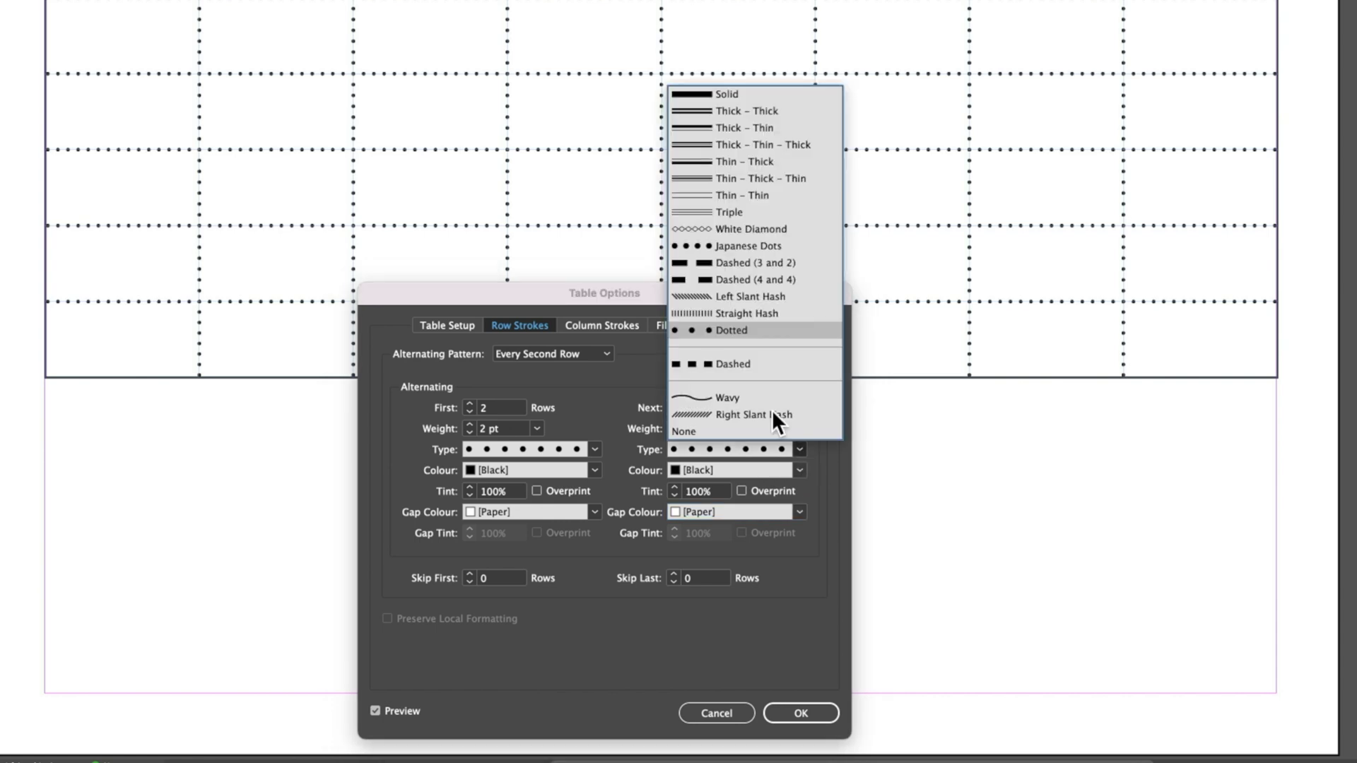
pyautogui.click(731, 95)
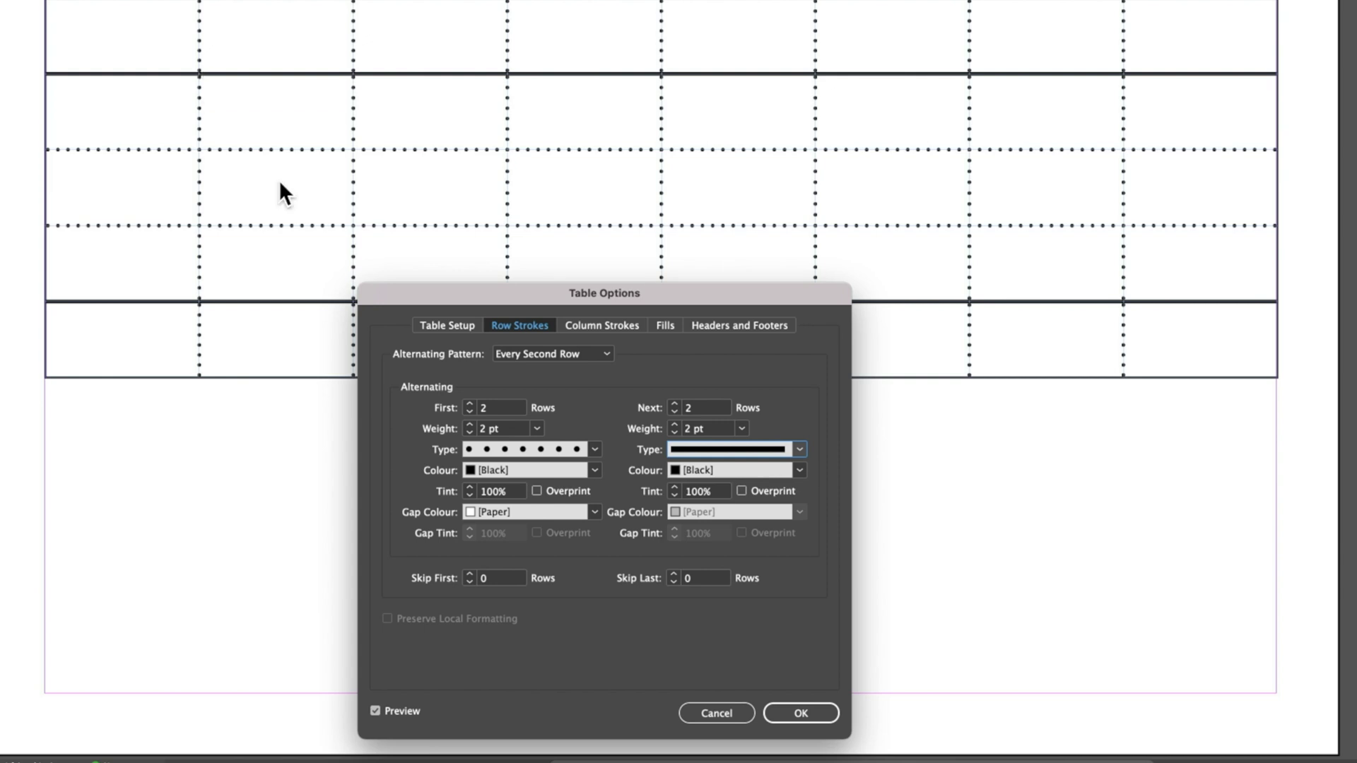
pyautogui.click(799, 450)
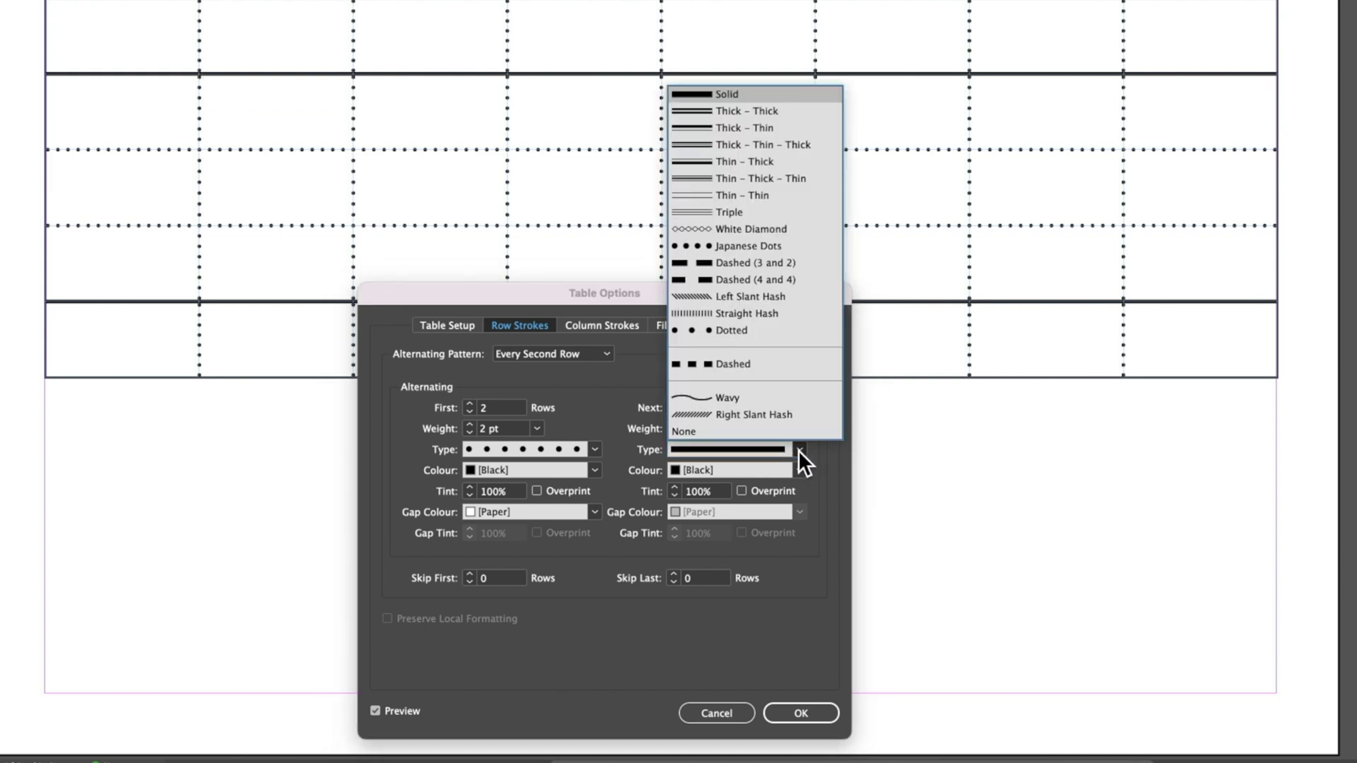
pyautogui.click(715, 331)
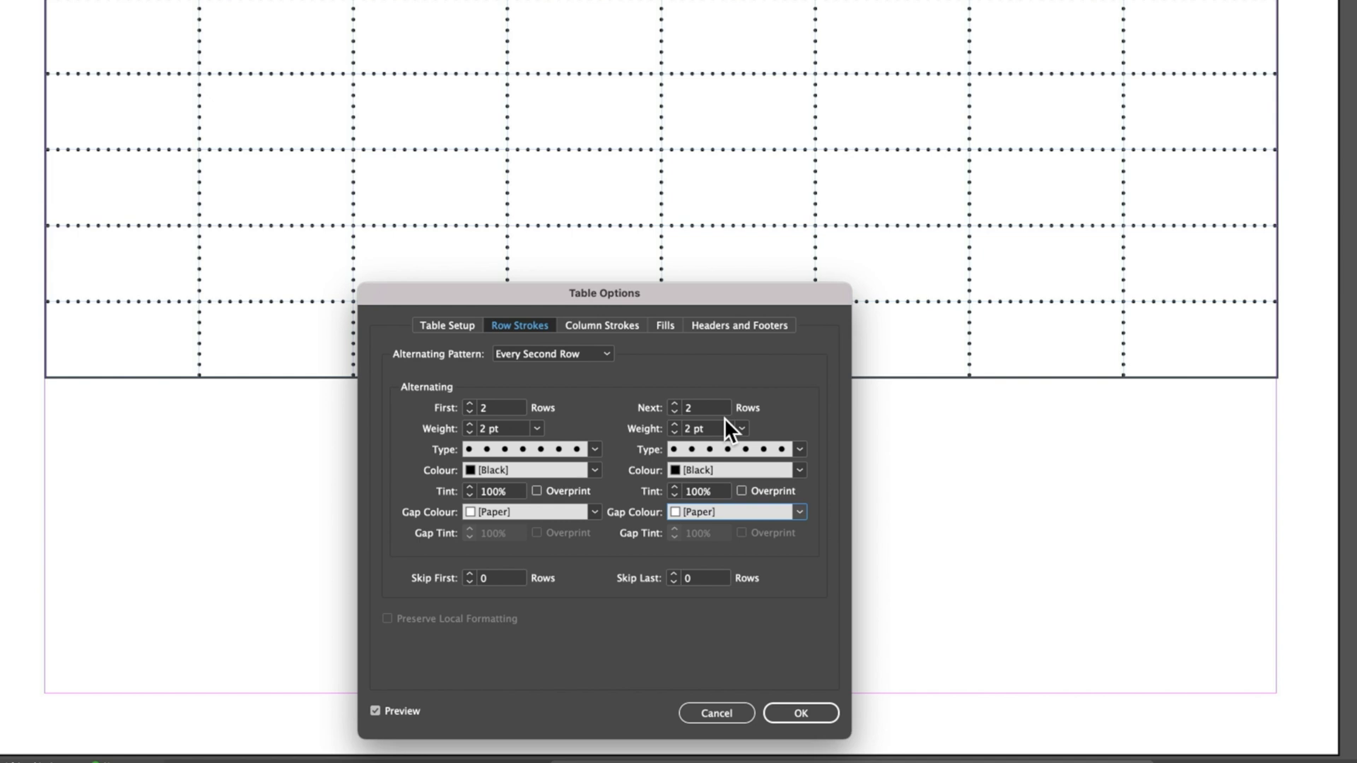
# Set both First and Next row stroke tints to 0% and both row stroke weights to 3 pt
pyautogui.moveTo(715, 489); pyautogui.dragTo(685, 491)
pyautogui.write('0')
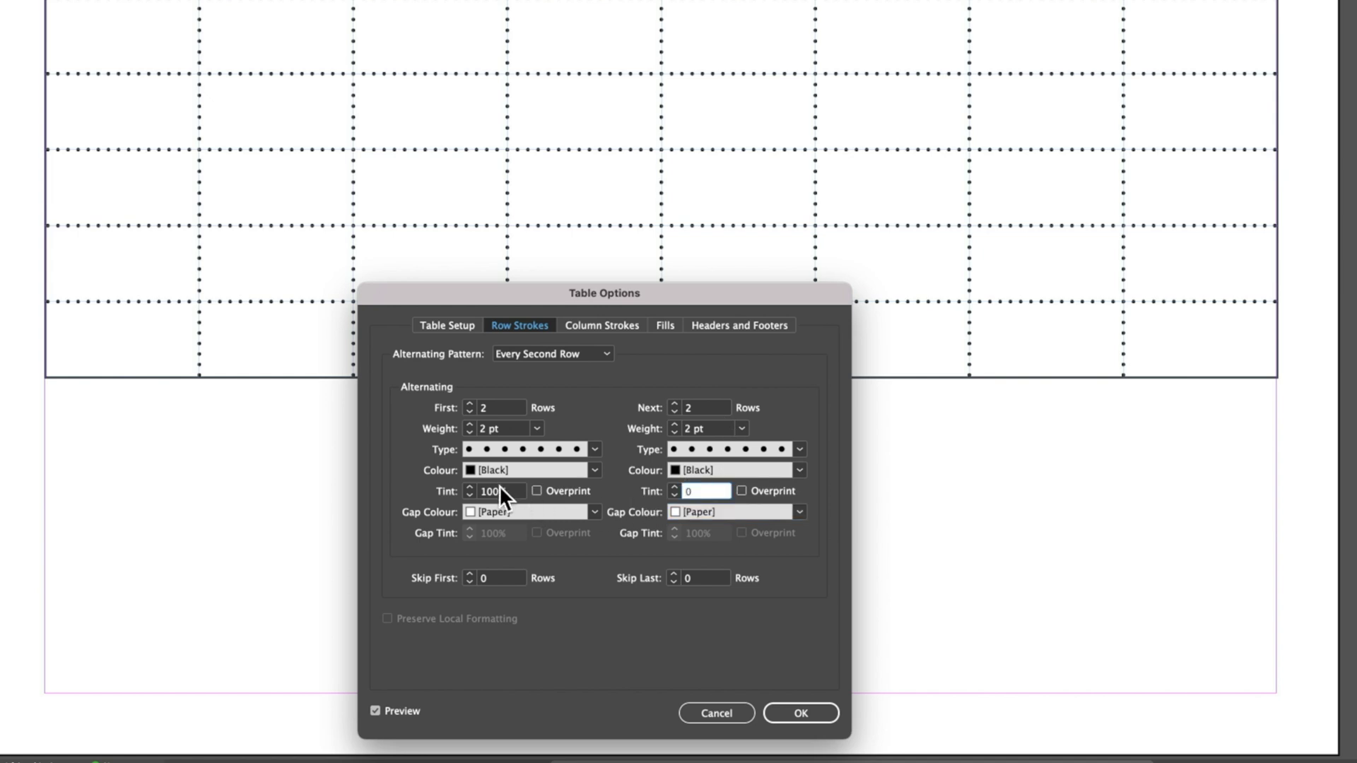
pyautogui.moveTo(460, 492); pyautogui.dragTo(470, 492)
pyautogui.write('0')
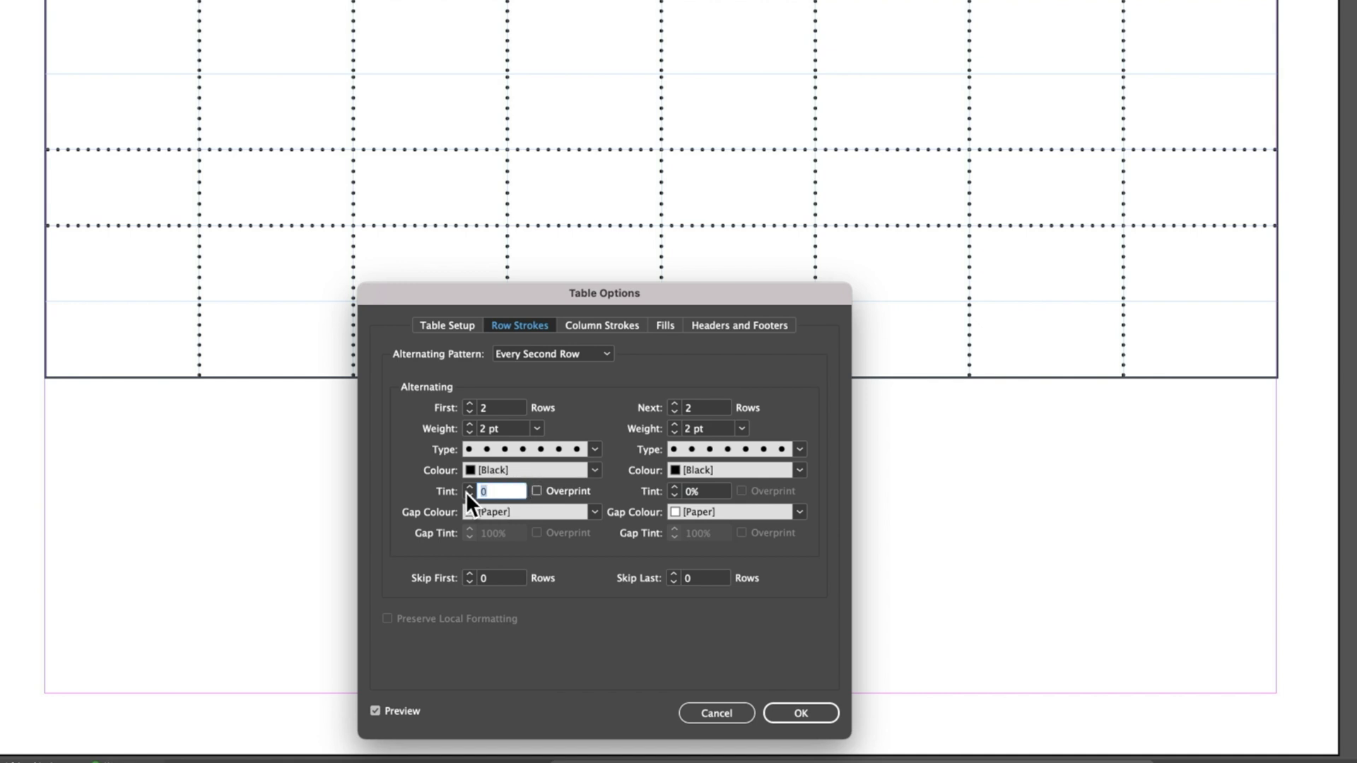
pyautogui.press('Tab')
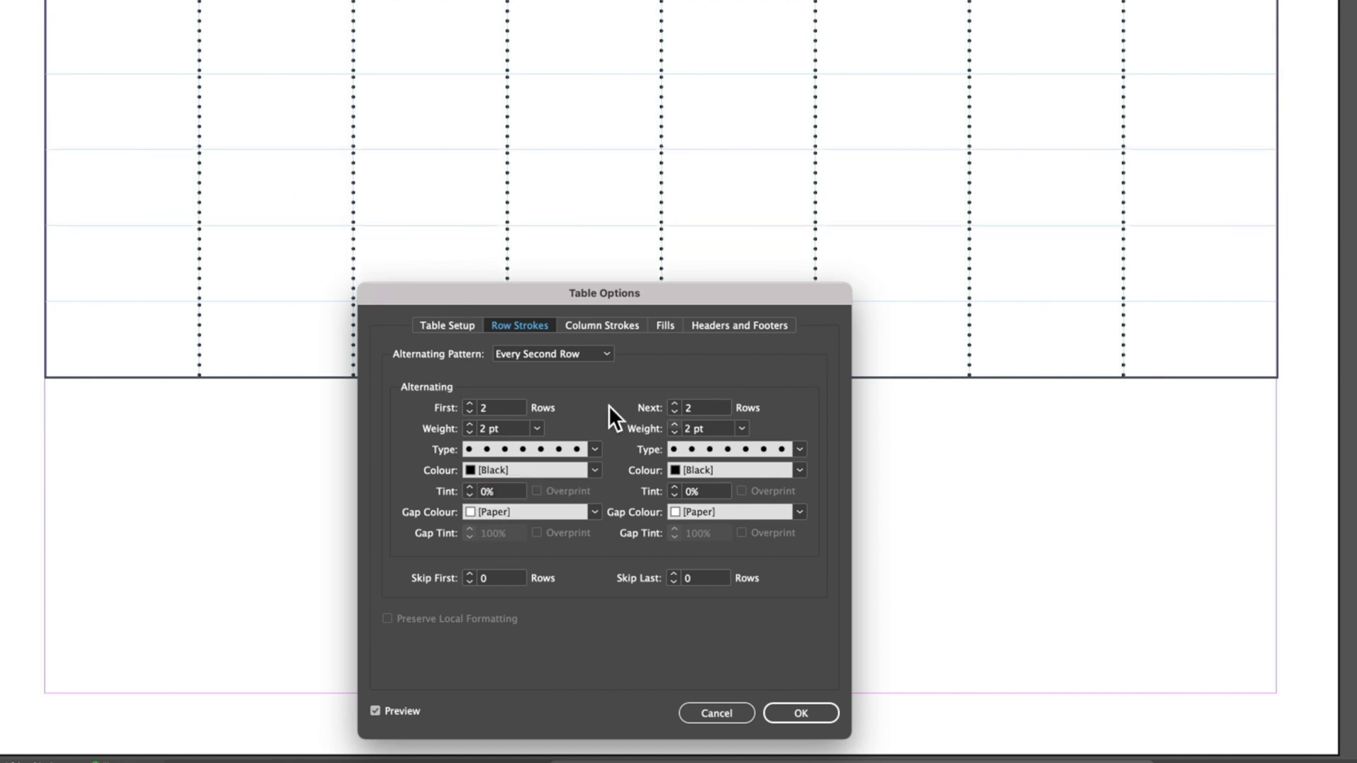
pyautogui.click(470, 423)
pyautogui.click(676, 424)
# Set both First and Next column stroke types to Japanese Dots
pyautogui.click(595, 449)
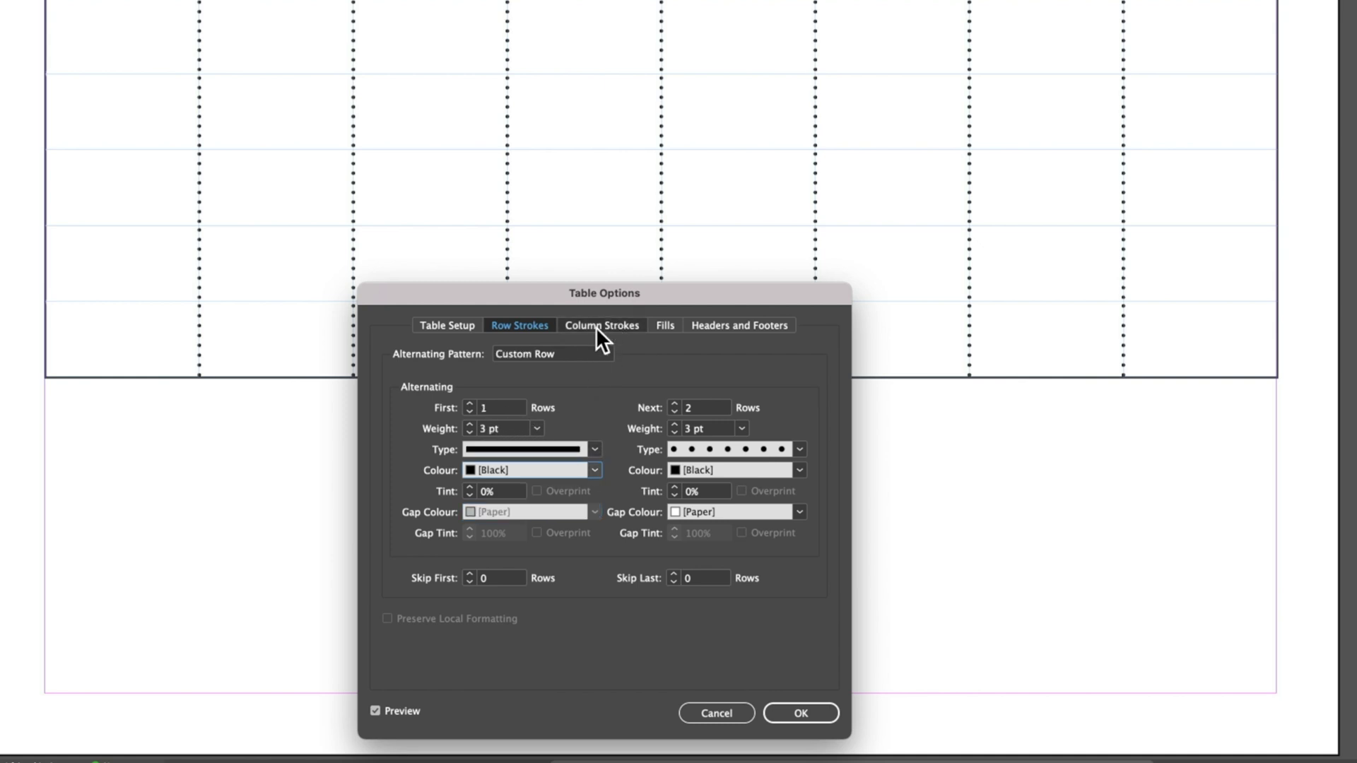
pyautogui.click(599, 325)
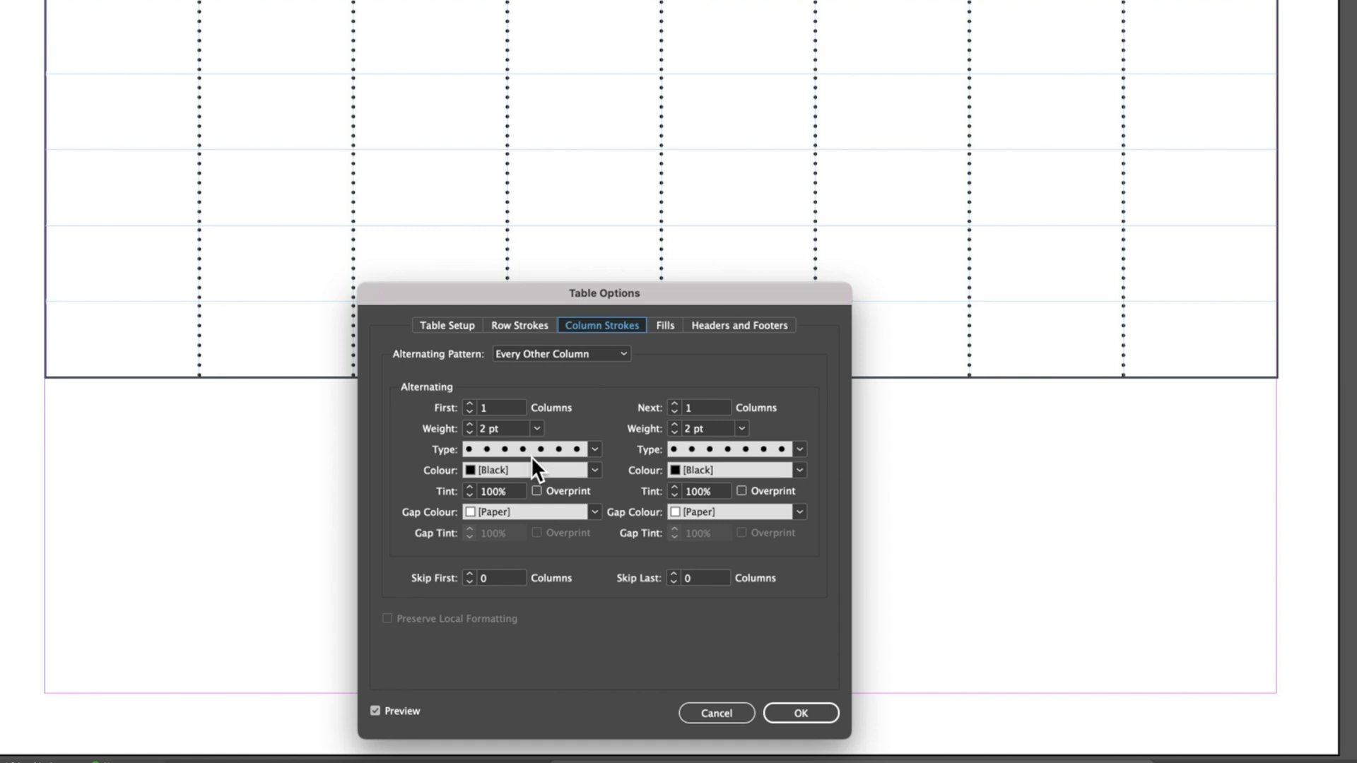
pyautogui.click(595, 450)
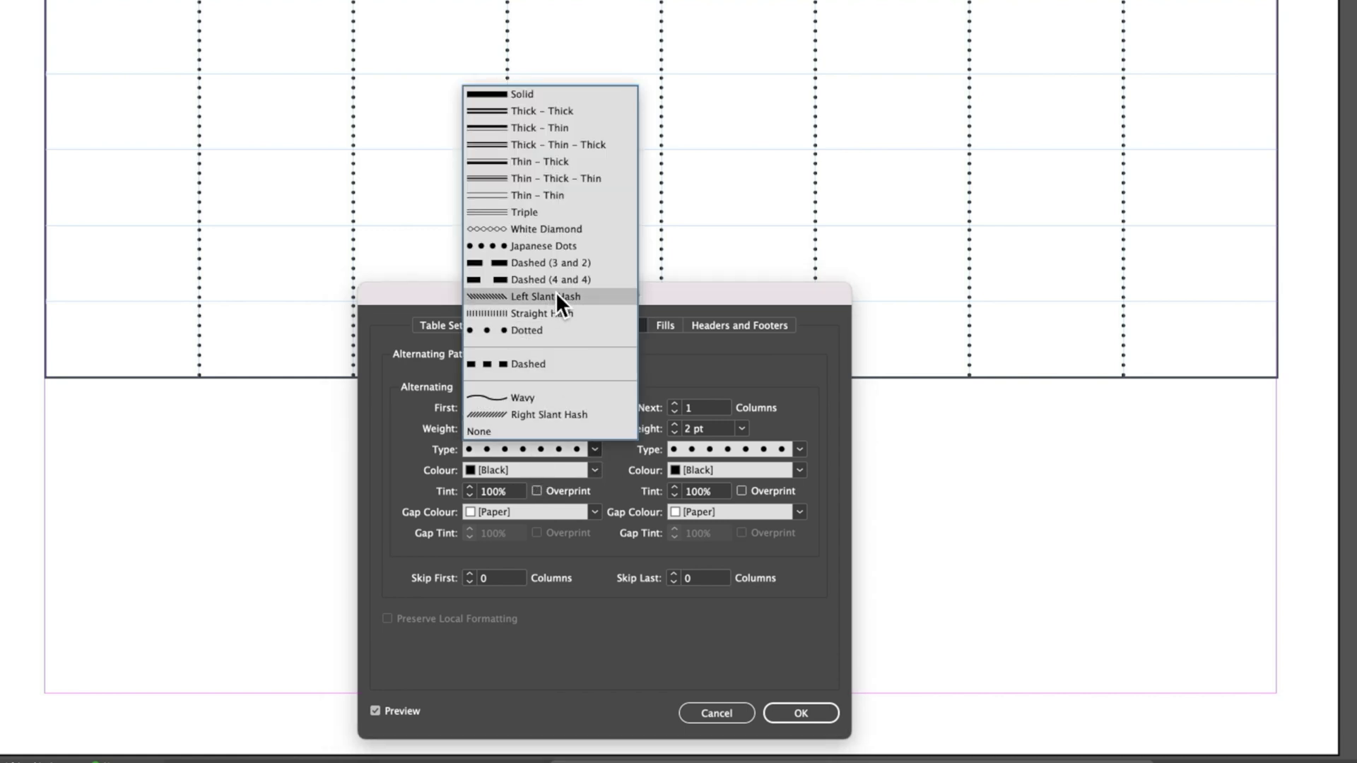
pyautogui.click(553, 245)
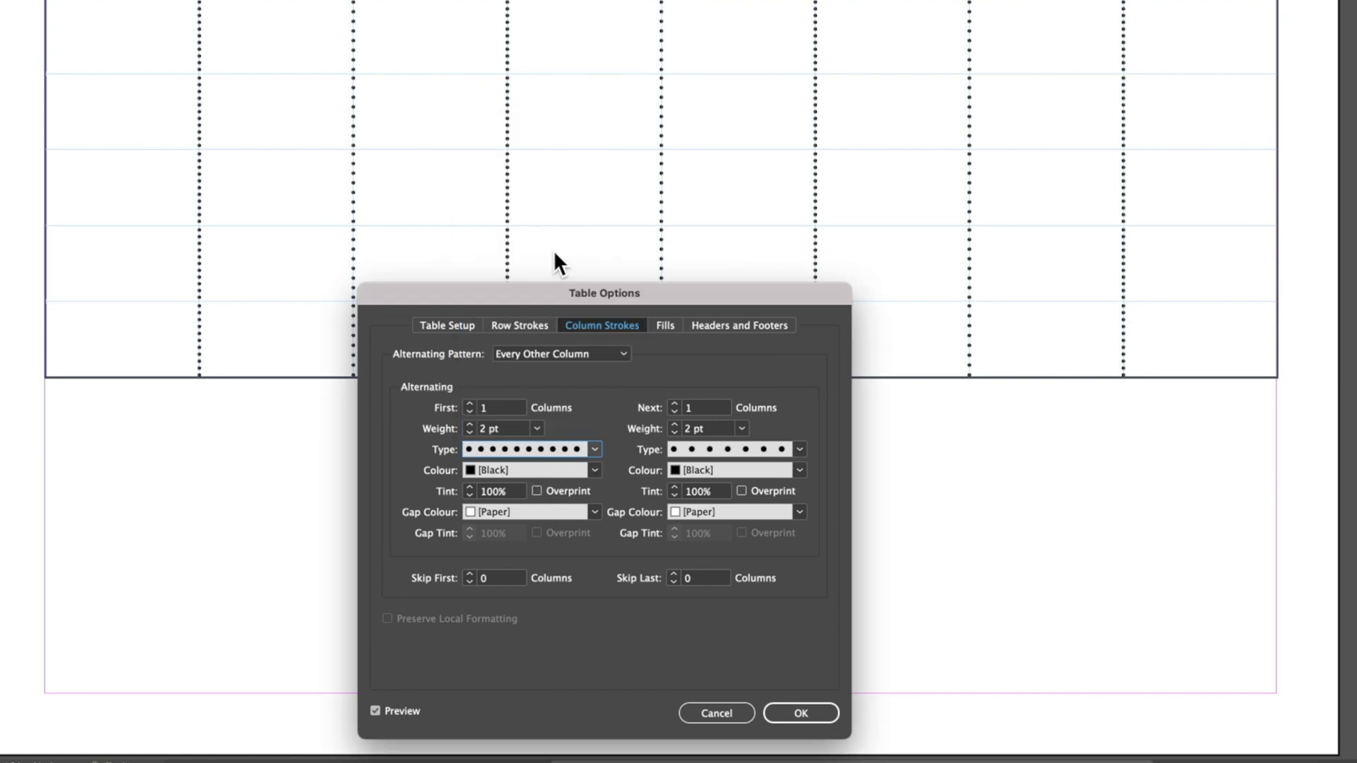
pyautogui.click(800, 449)
pyautogui.click(765, 244)
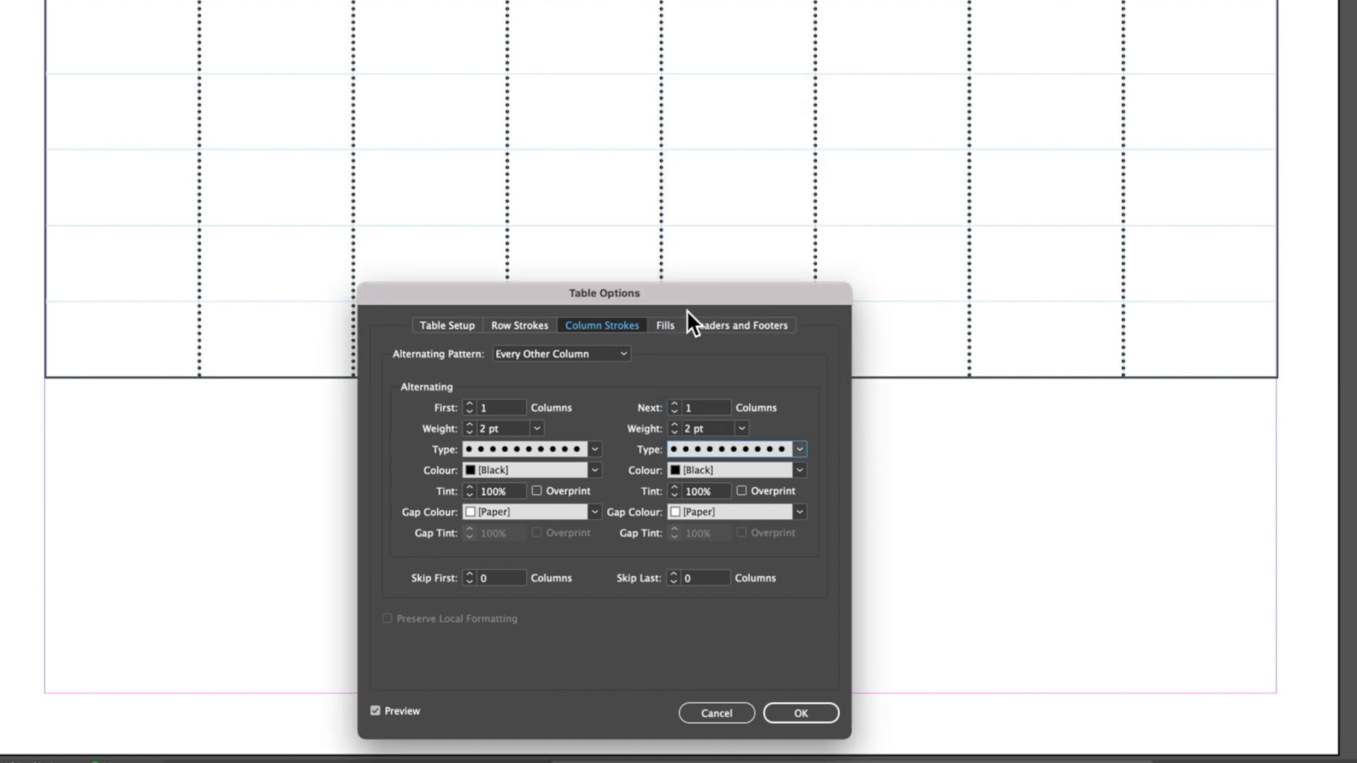
# Reduce both row stroke weights back to 2 pt
pyautogui.click(540, 328)
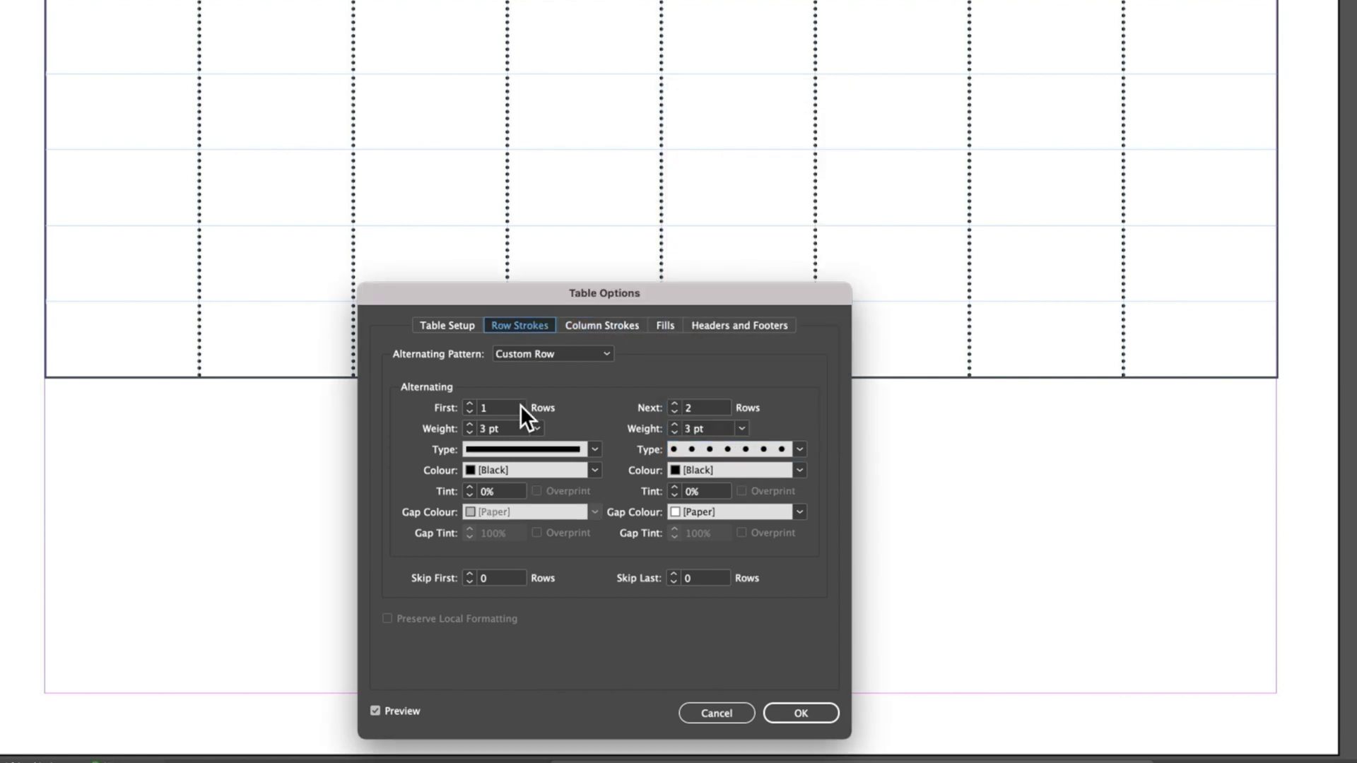
pyautogui.click(470, 433)
pyautogui.click(675, 433)
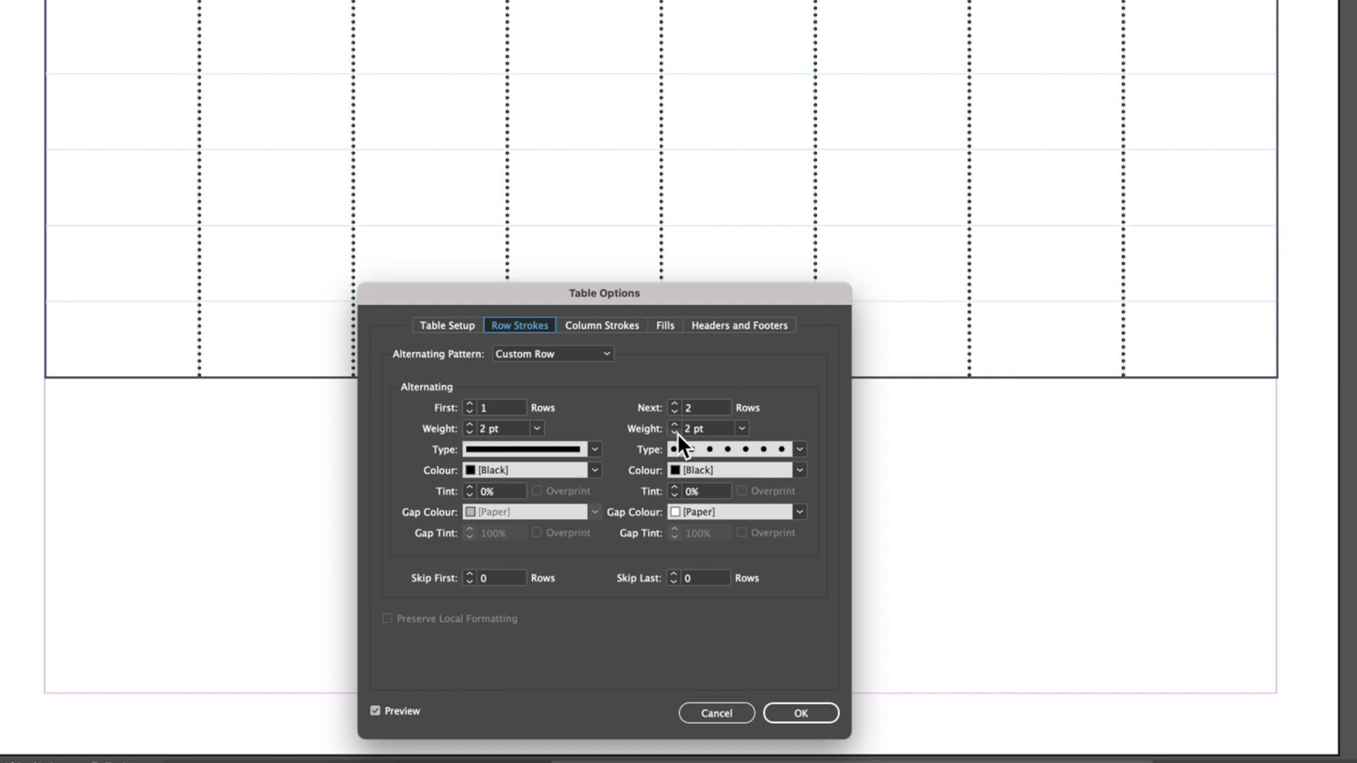
# Colour the first column strokes magenta C=0 M=100 Y=0 K=0 and apply the table options
pyautogui.click(608, 323)
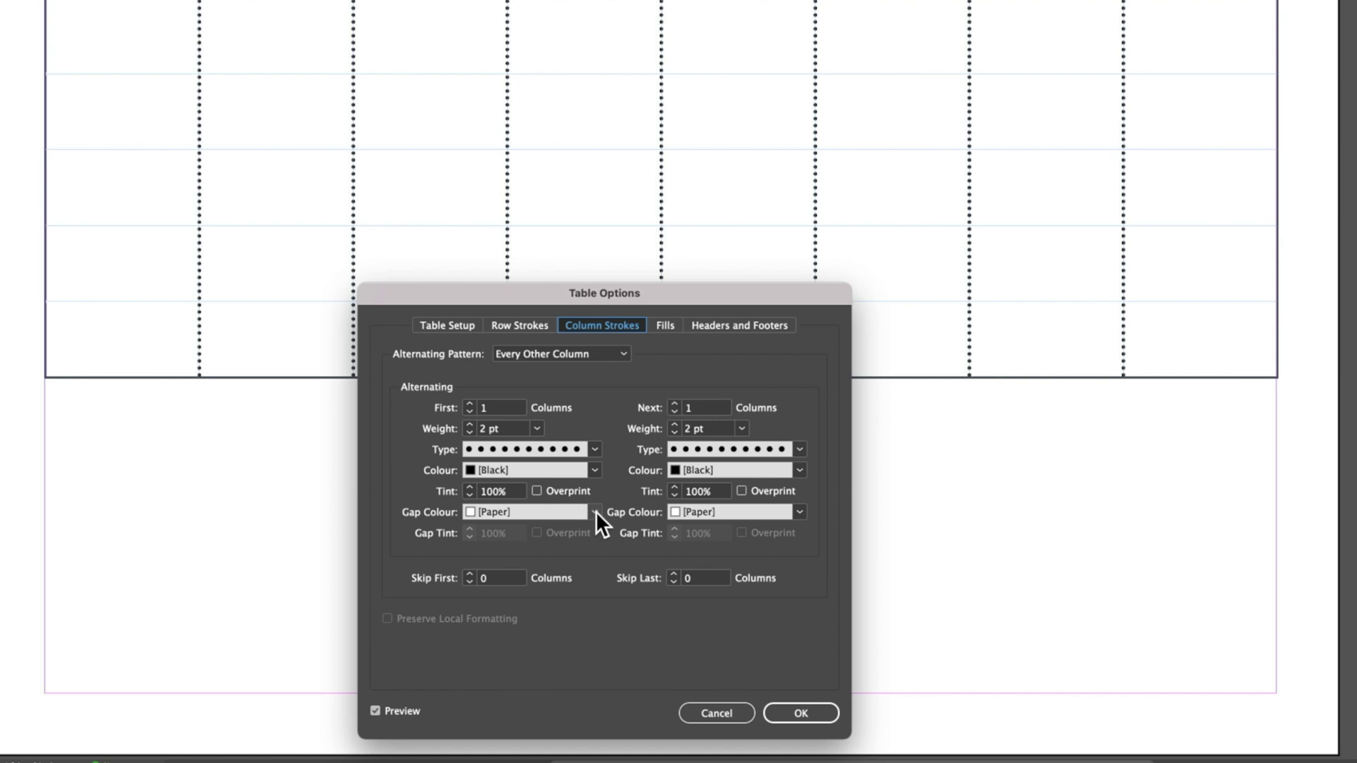
pyautogui.click(597, 469)
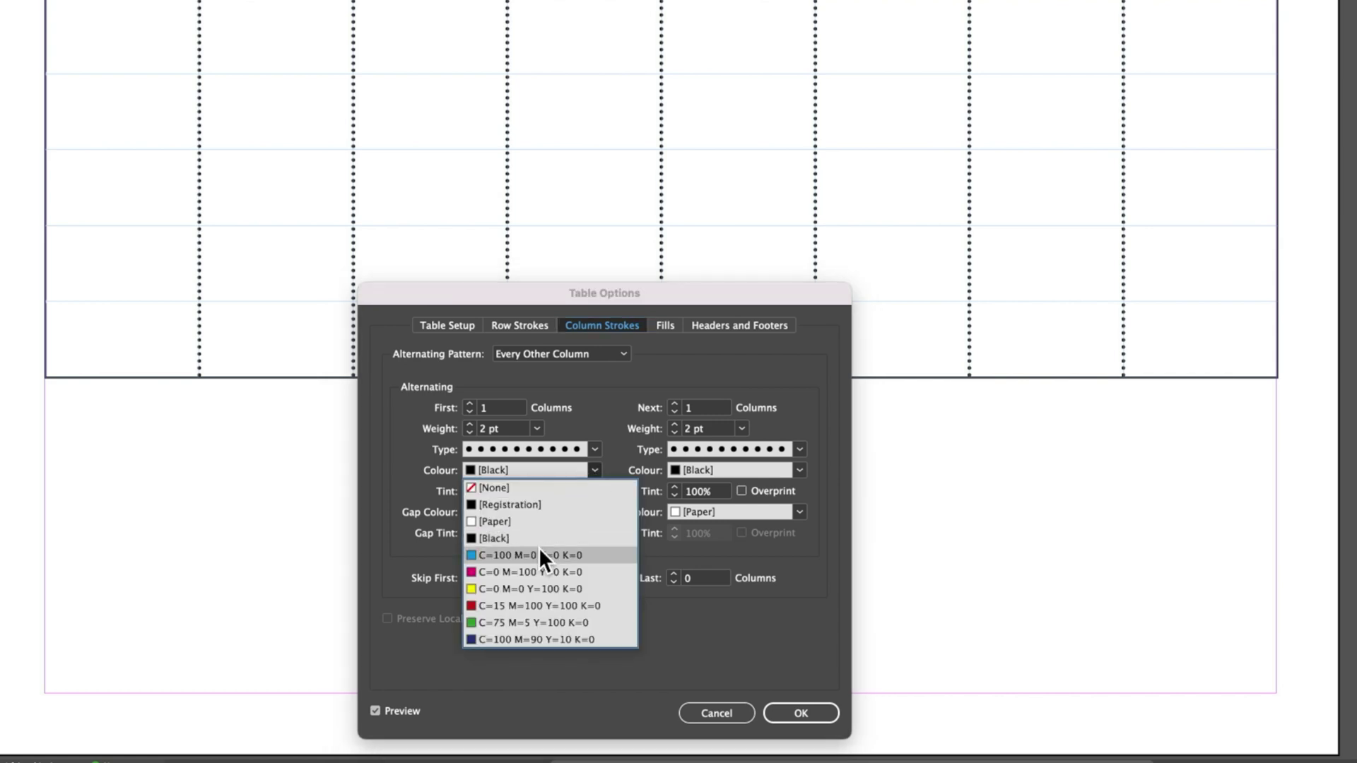
pyautogui.click(521, 571)
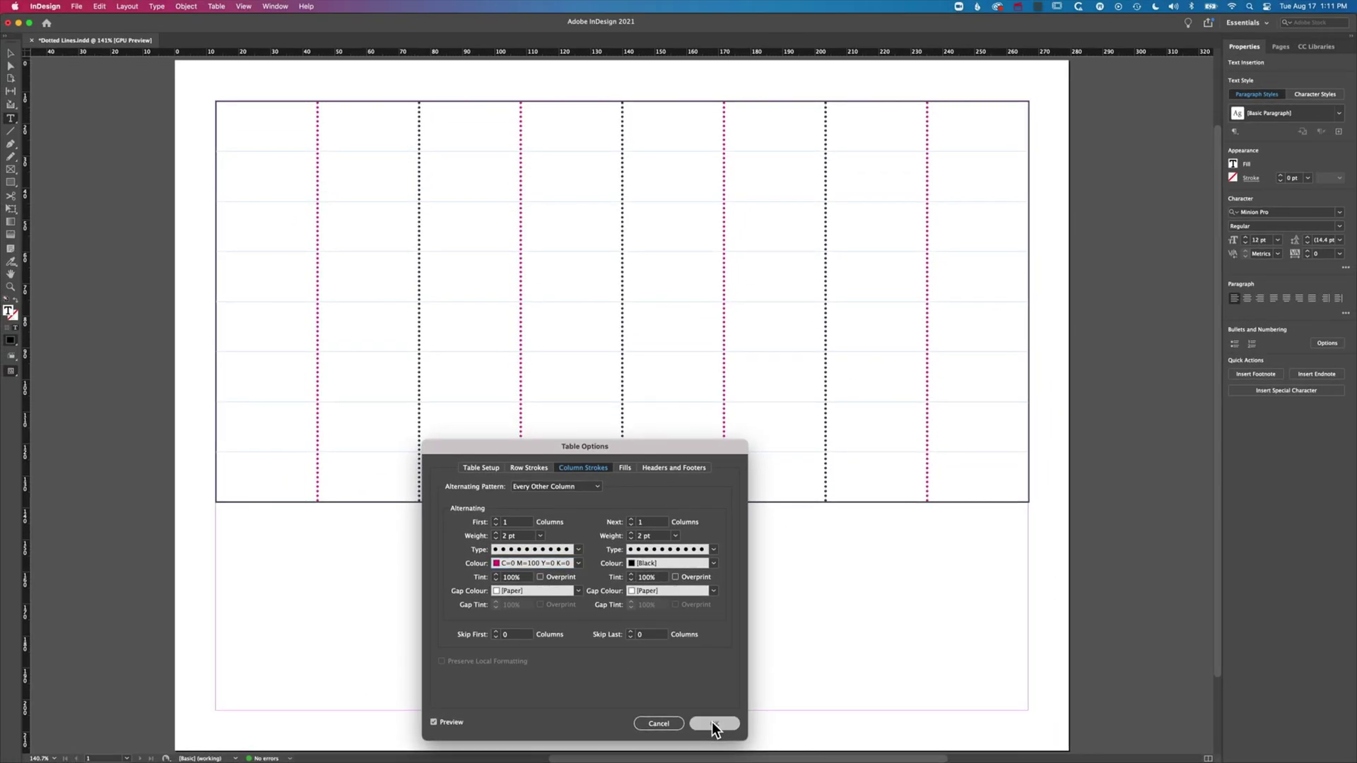
pyautogui.click(714, 723)
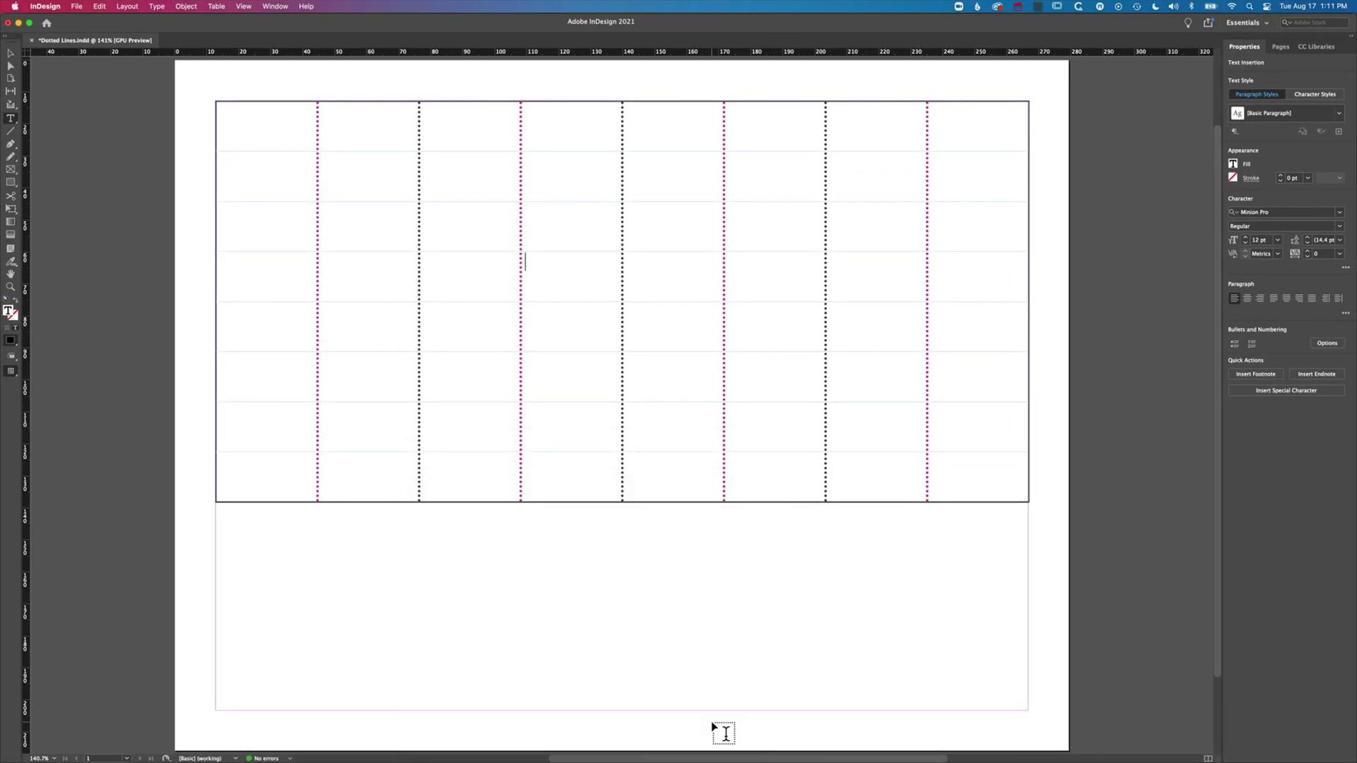
# Mix a bright, saturated green in the Colour Picker
pyautogui.doubleClick(9, 311)
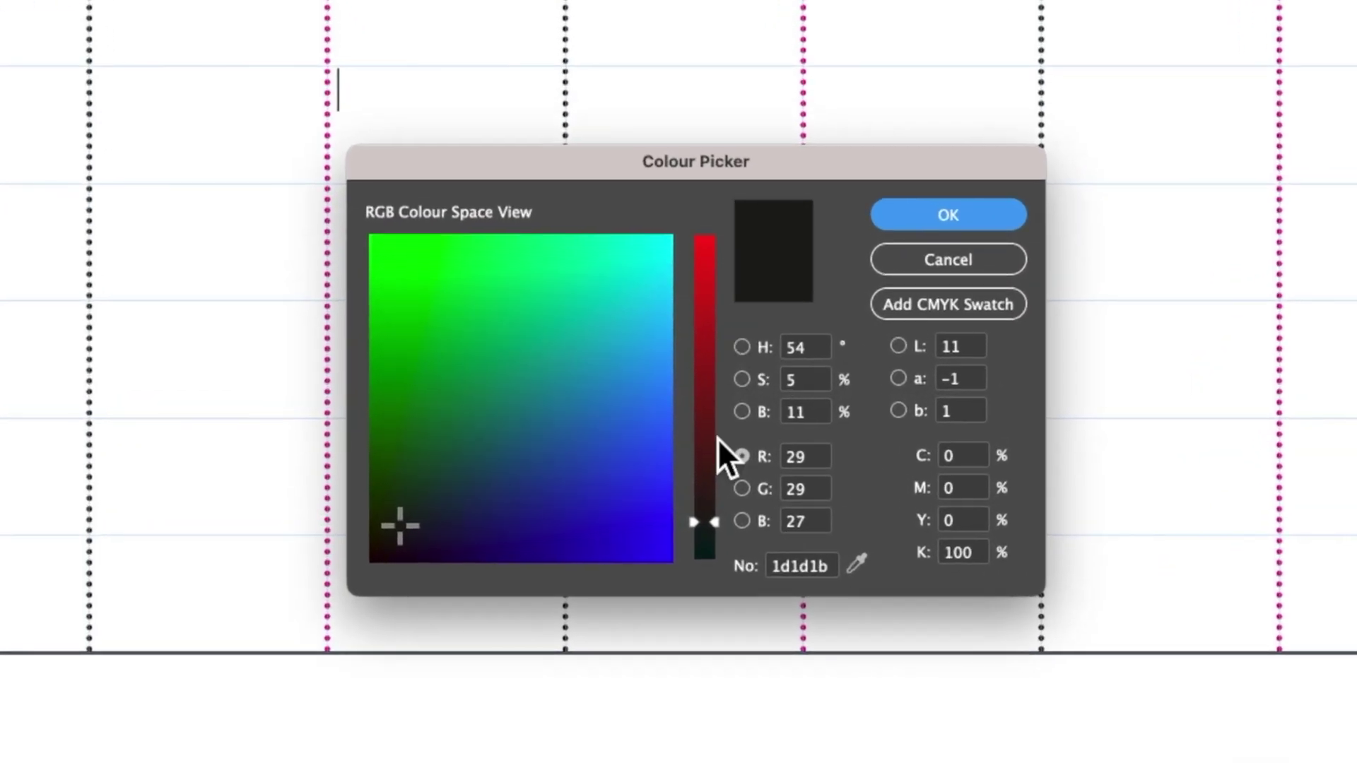
pyautogui.moveTo(508, 318); pyautogui.dragTo(520, 328)
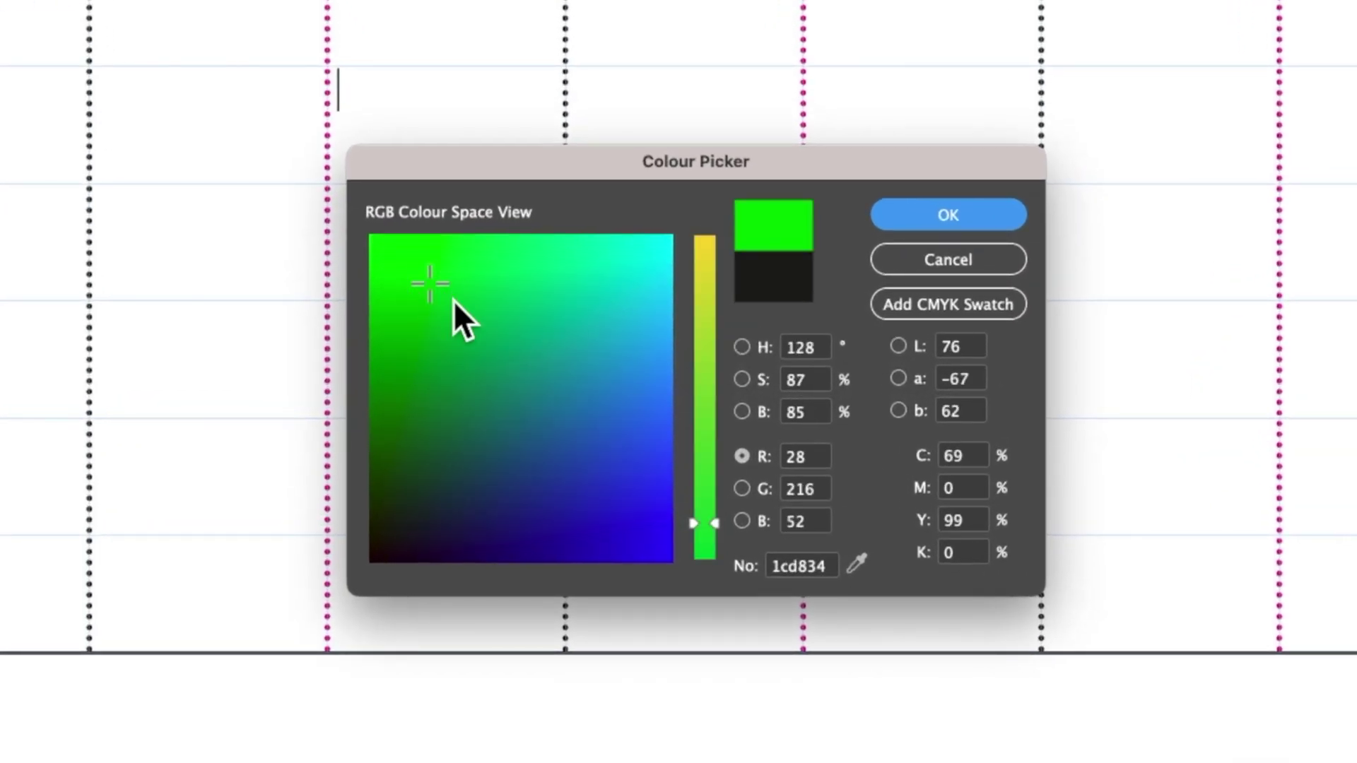
pyautogui.click(545, 455)
pyautogui.click(603, 503)
pyautogui.click(604, 302)
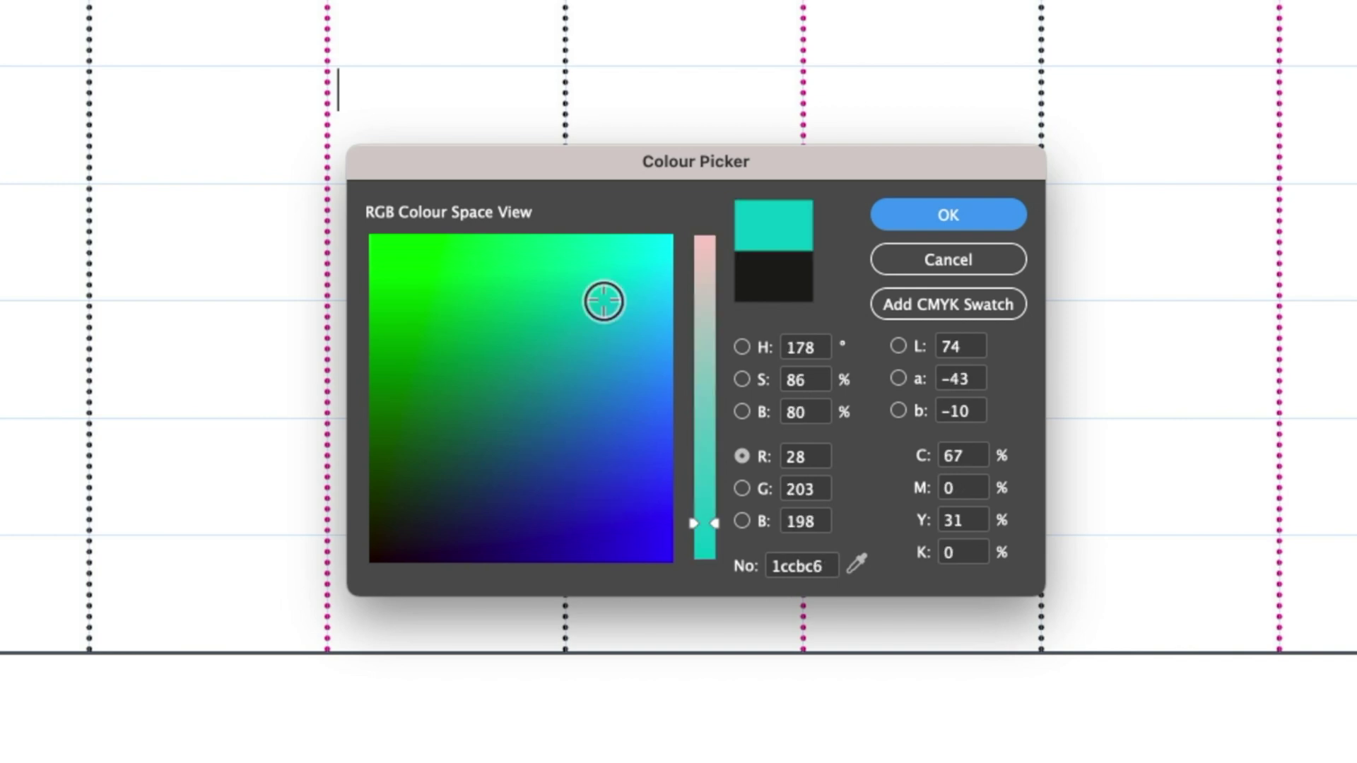
pyautogui.click(742, 347)
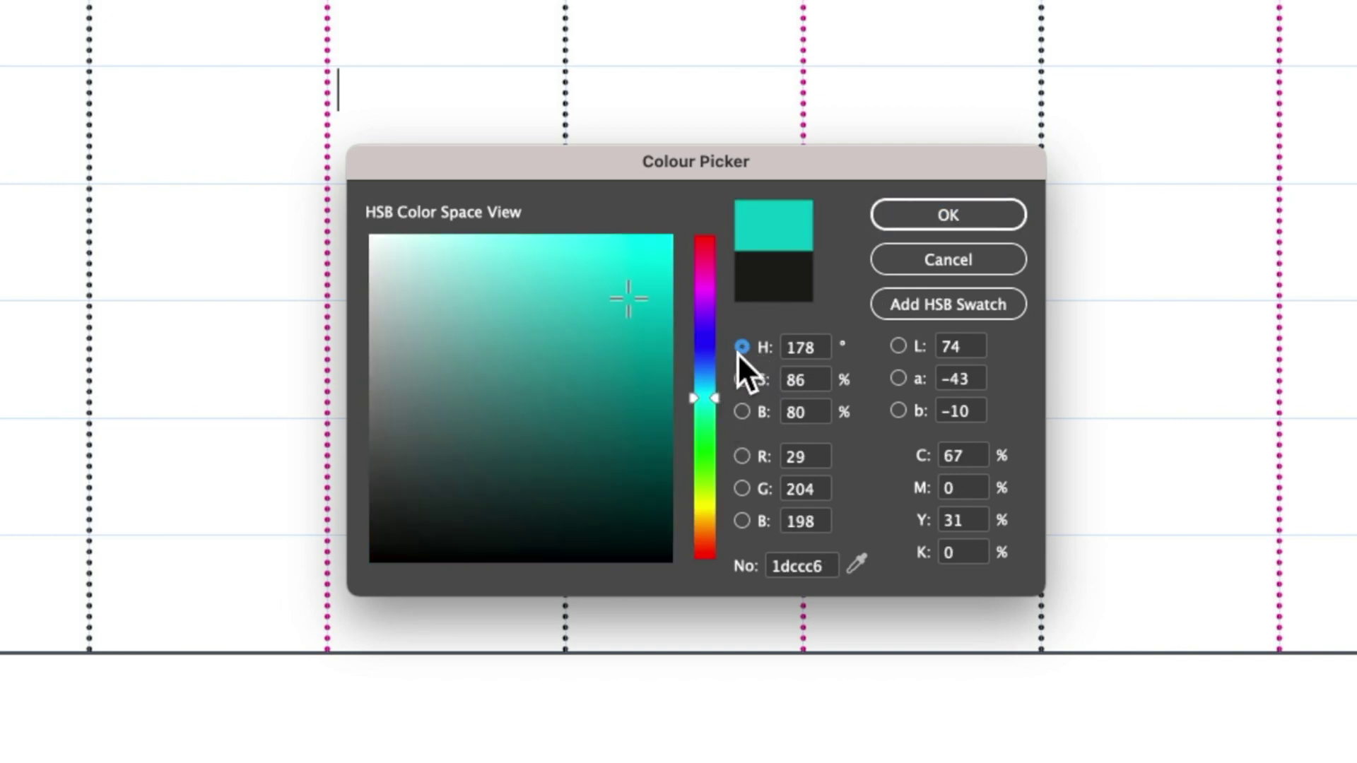
pyautogui.moveTo(718, 400)
pyautogui.mouseDown()
pyautogui.moveTo(715, 311)
pyautogui.moveTo(714, 423)
pyautogui.mouseUp()
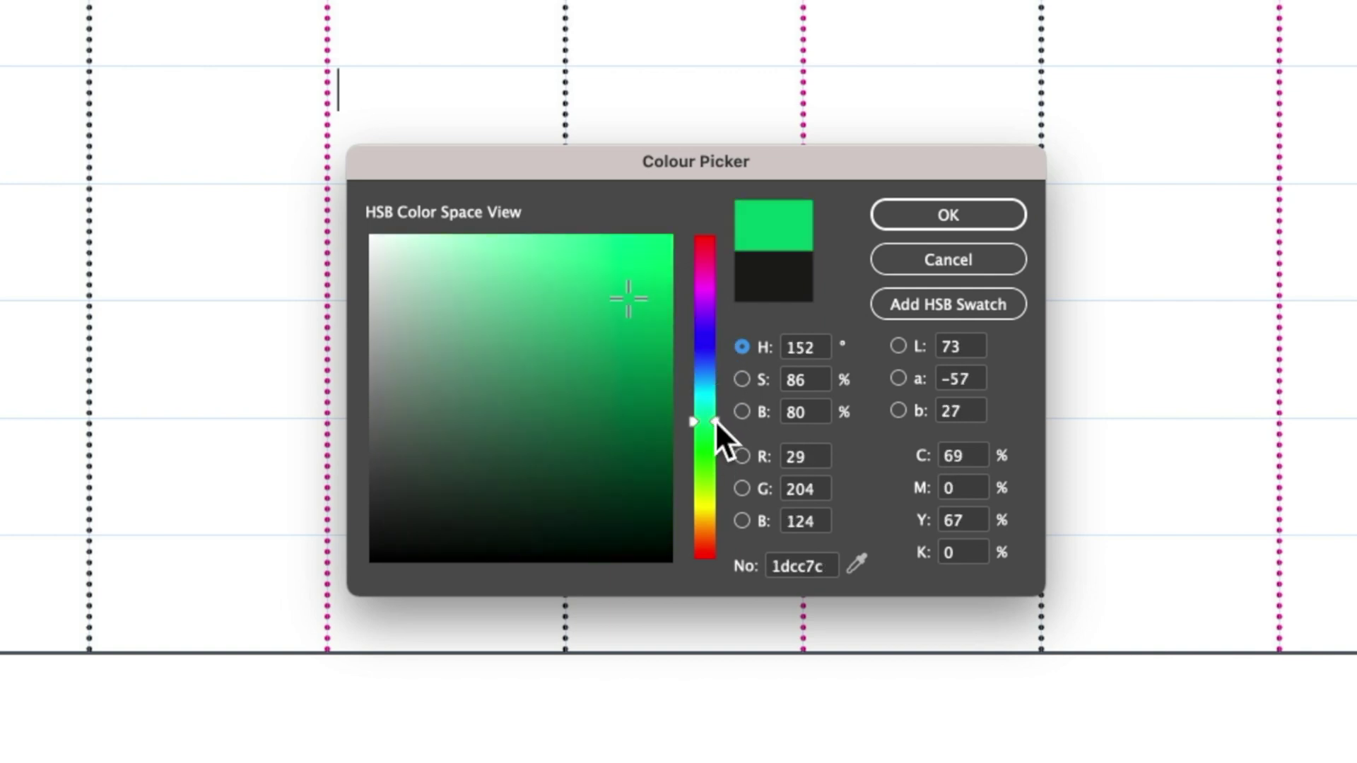
pyautogui.click(634, 280)
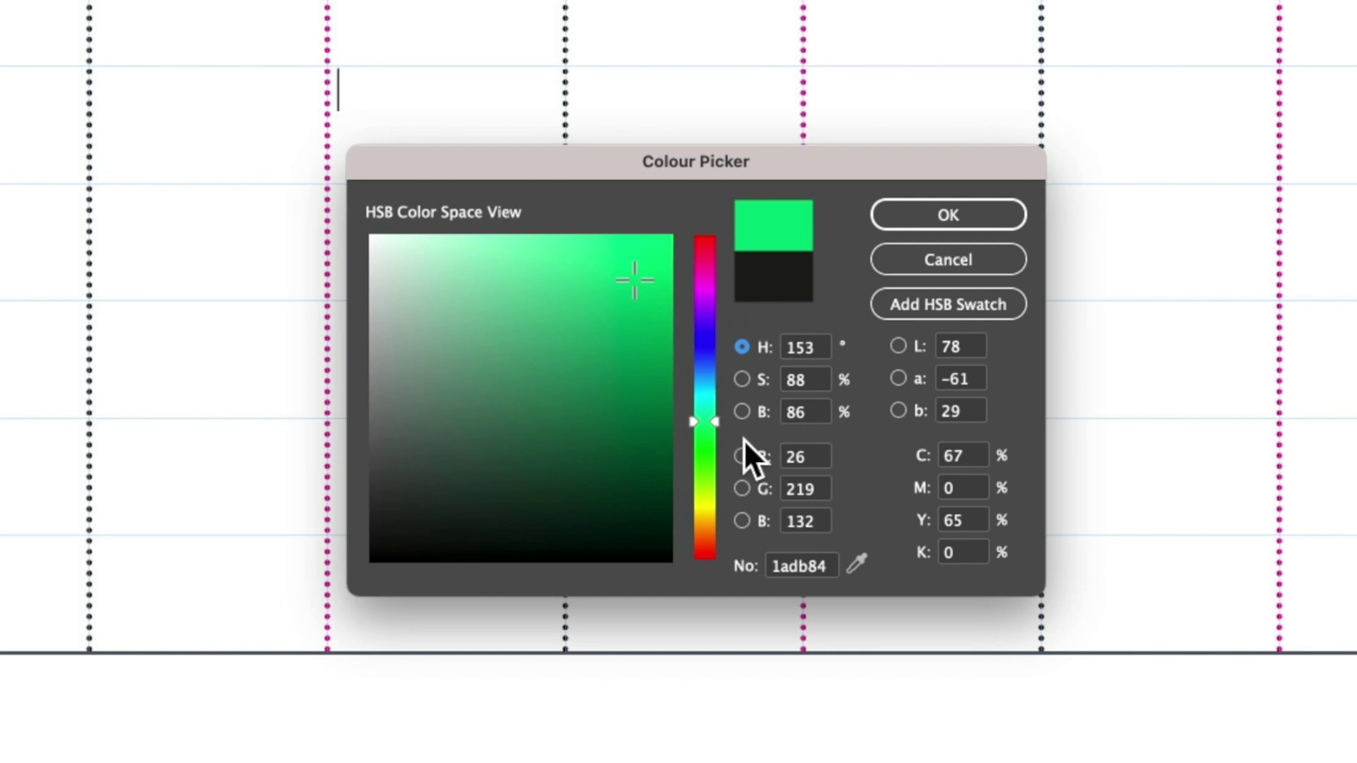
# Switch to CMYK values and add the green C=67 M=0 Y=65 K=0 as a swatch
pyautogui.click(960, 304)
pyautogui.click(978, 454)
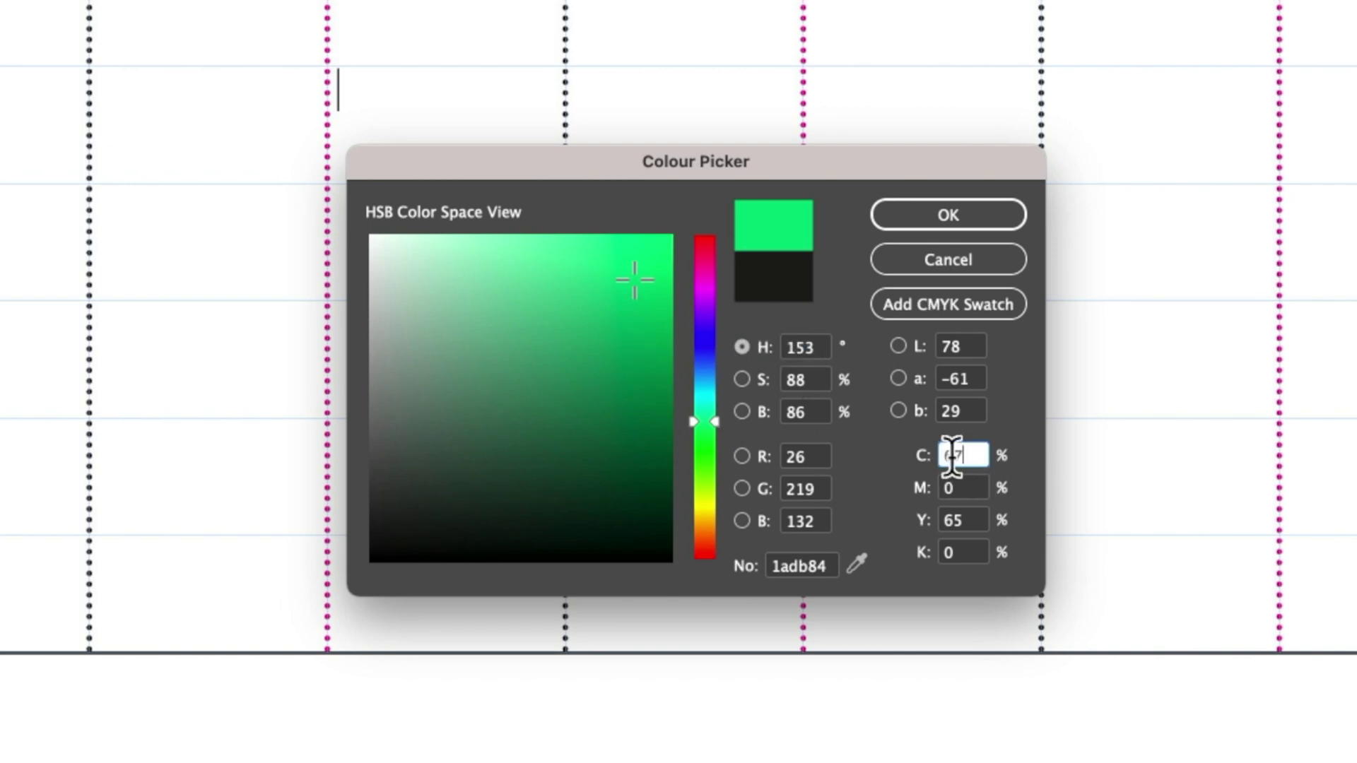
pyautogui.click(935, 305)
pyautogui.click(953, 221)
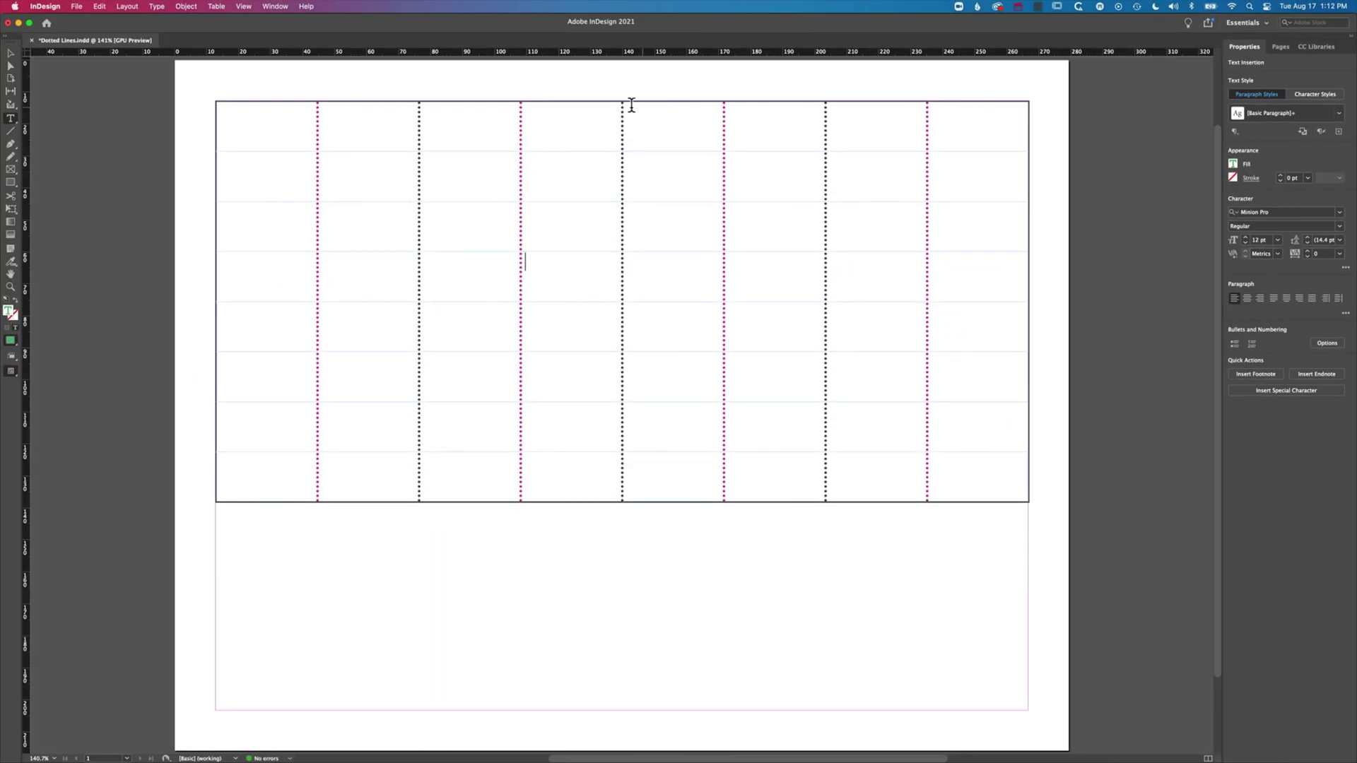
# Open the Swatches panel from Window > Colour and reset to the default black colour
pyautogui.click(275, 7)
pyautogui.moveTo(273, 82)
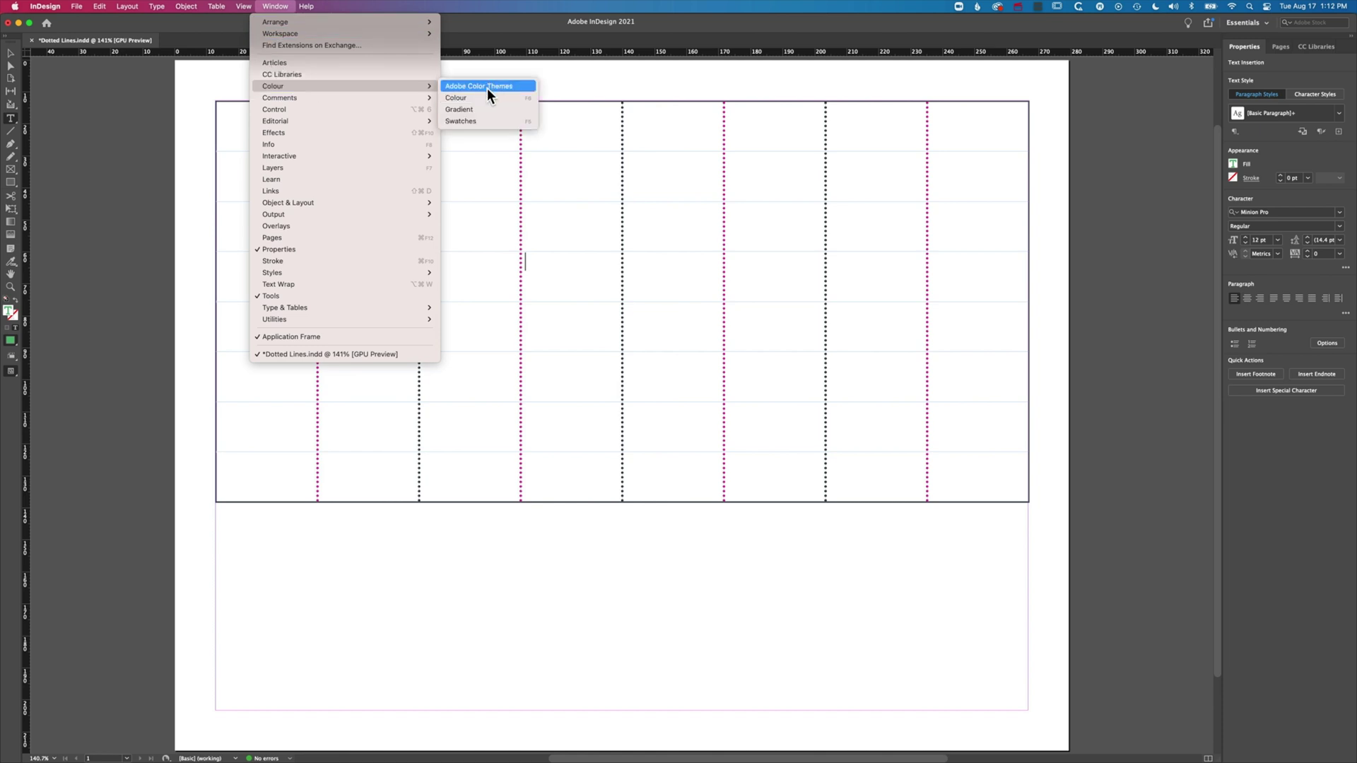
pyautogui.click(486, 122)
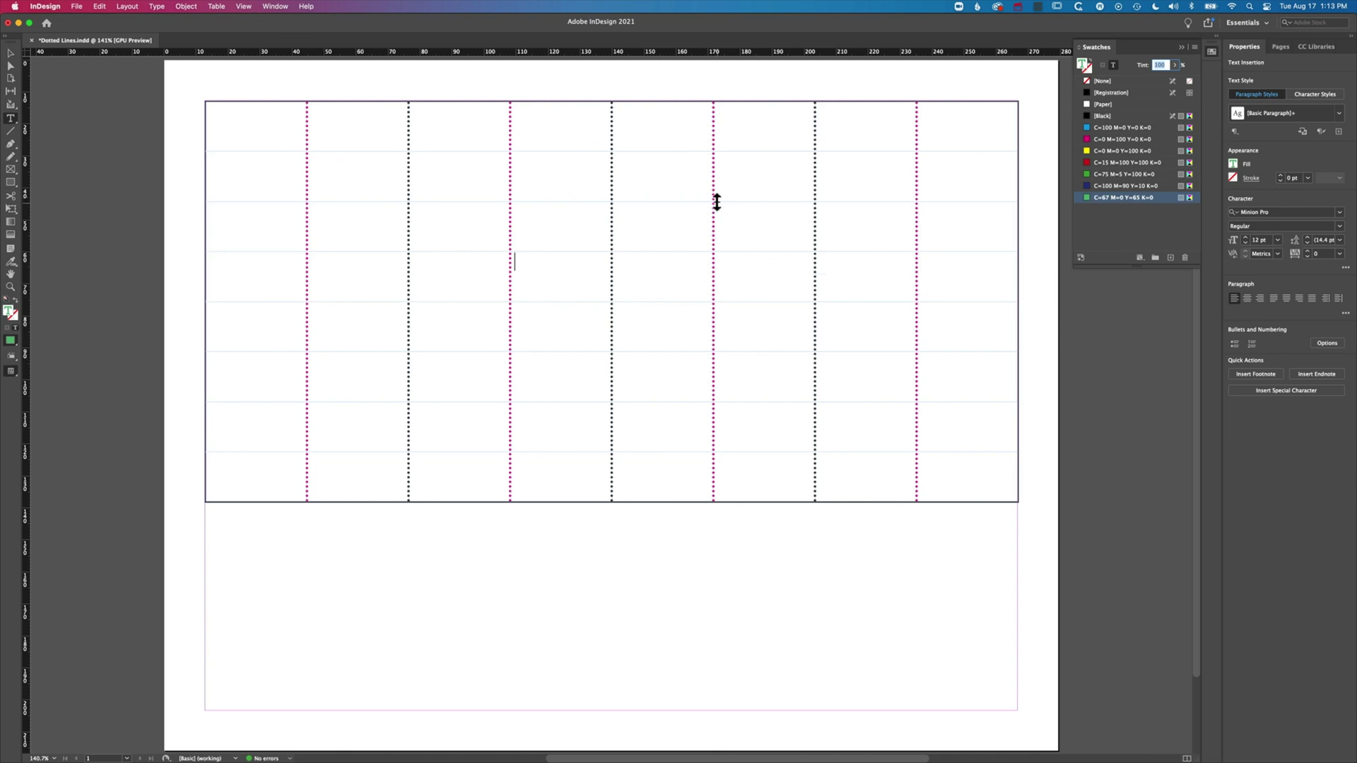
pyautogui.press('super+z')
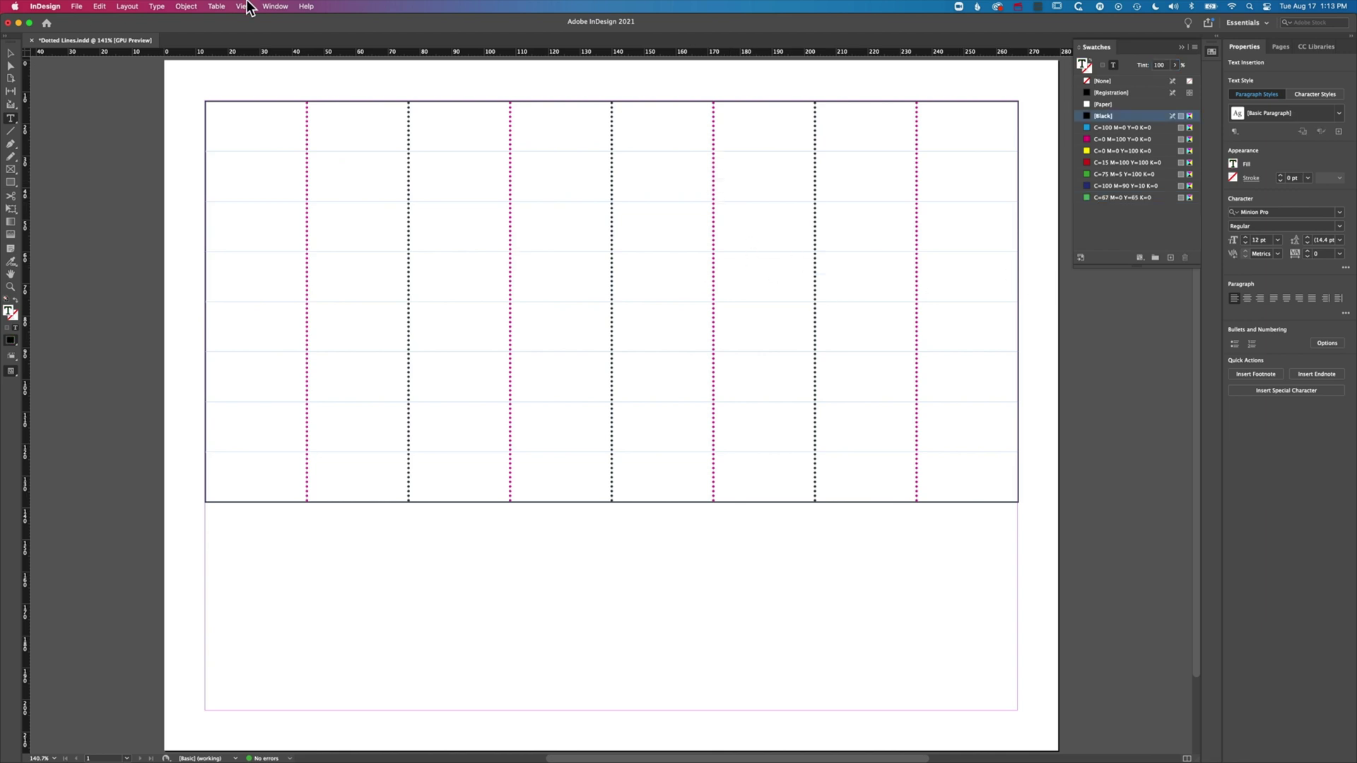
# In Table Options, set both column stroke colours to green C=67 M=0 Y=65 K=0 and apply
pyautogui.click(216, 7)
pyautogui.moveTo(234, 62)
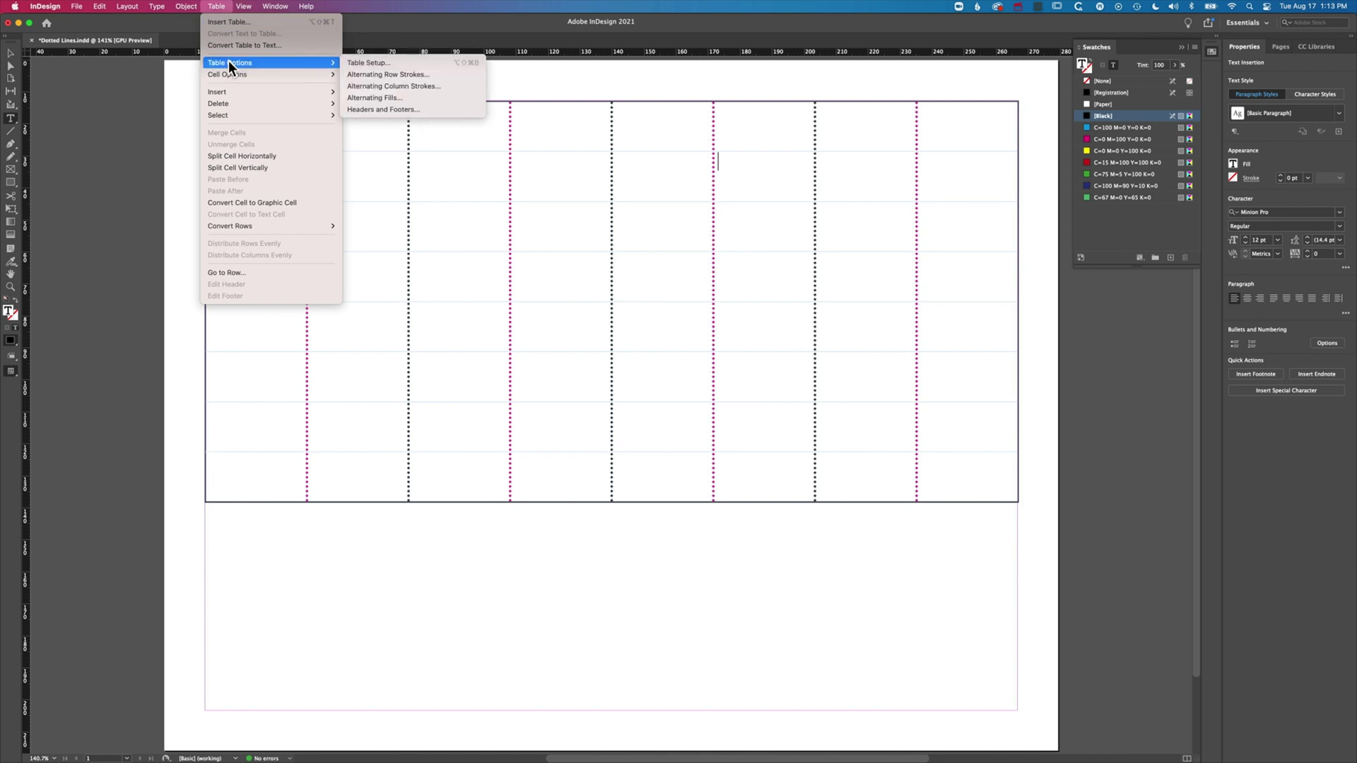
pyautogui.click(390, 62)
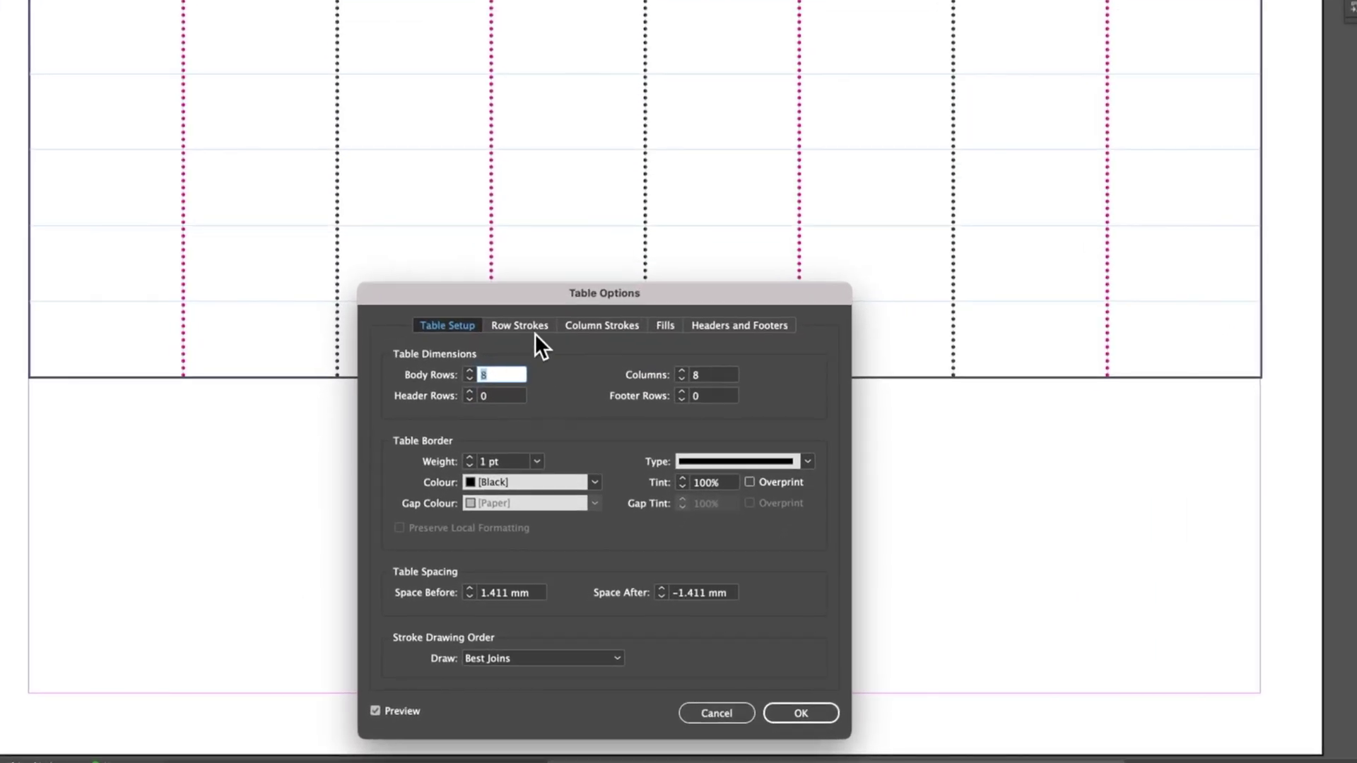
pyautogui.click(606, 325)
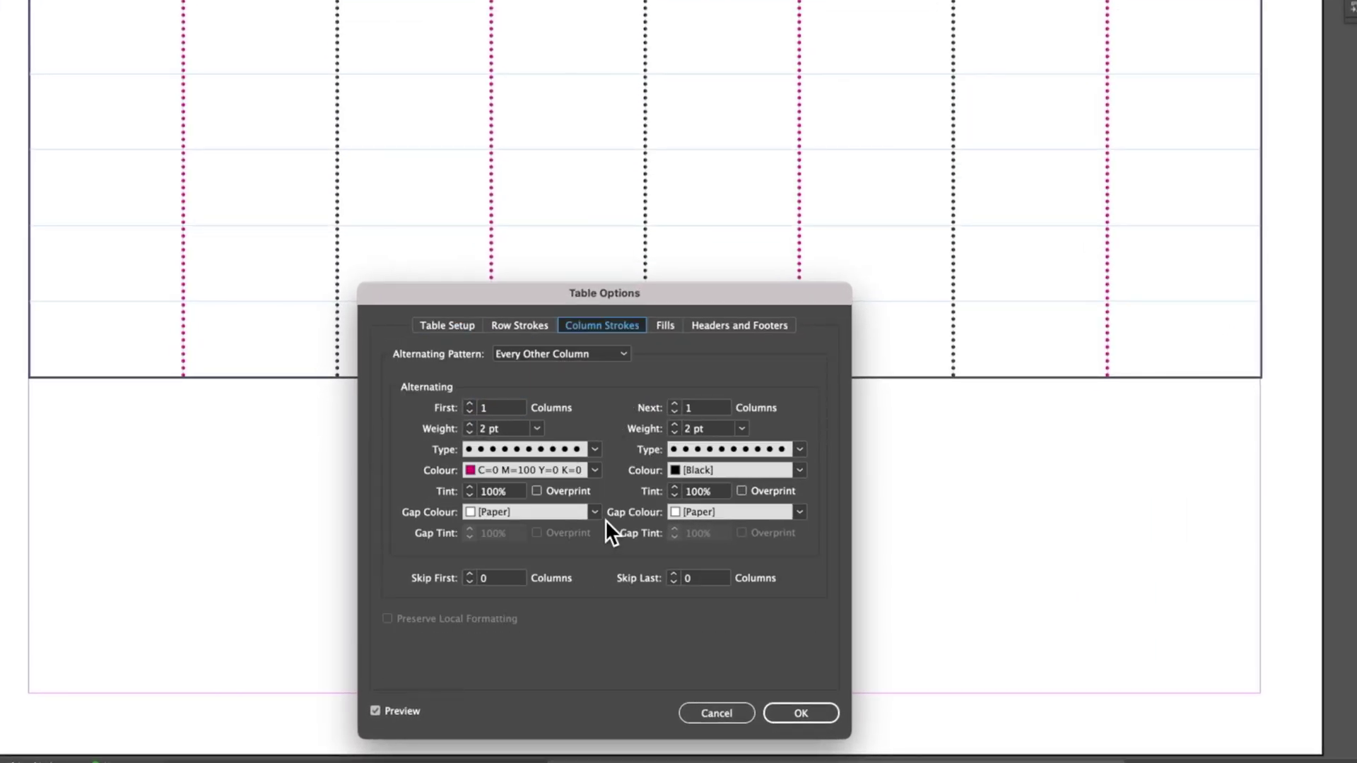
pyautogui.click(595, 470)
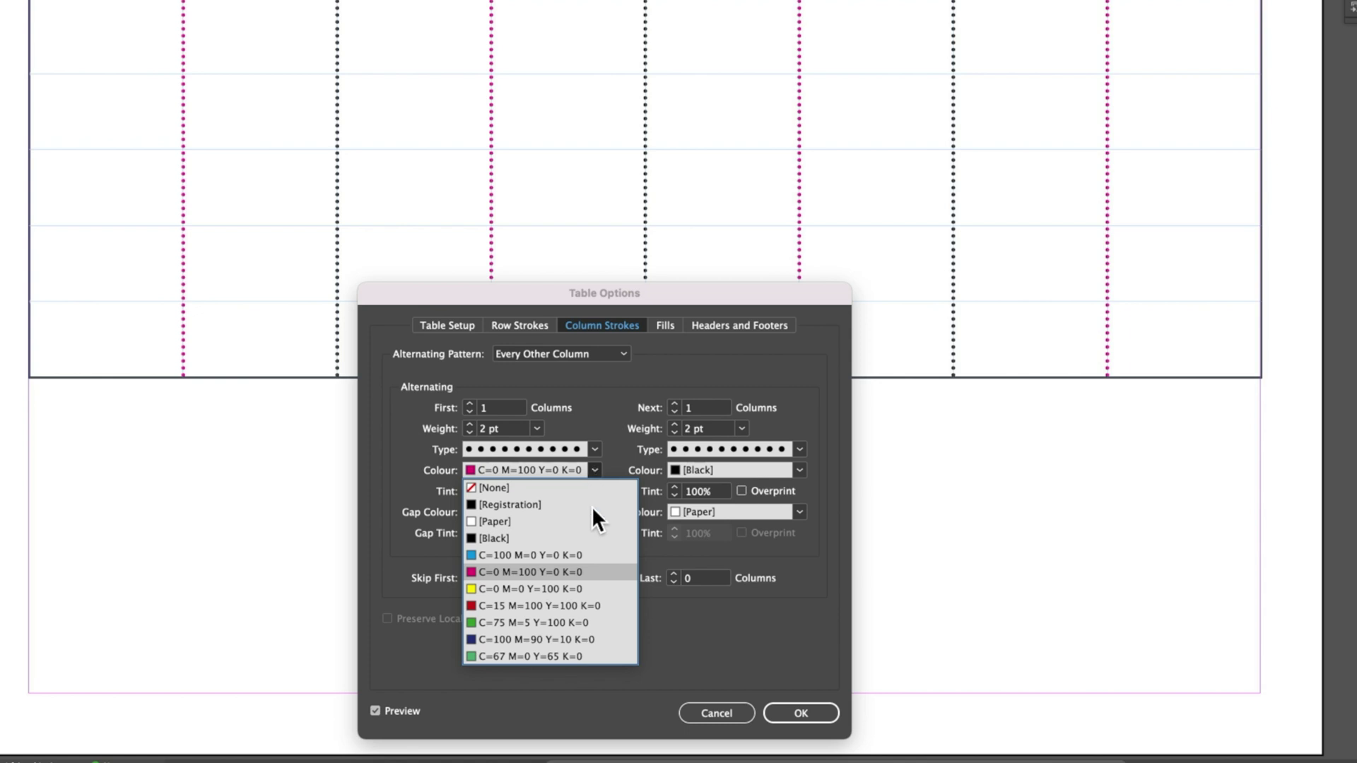
pyautogui.click(555, 656)
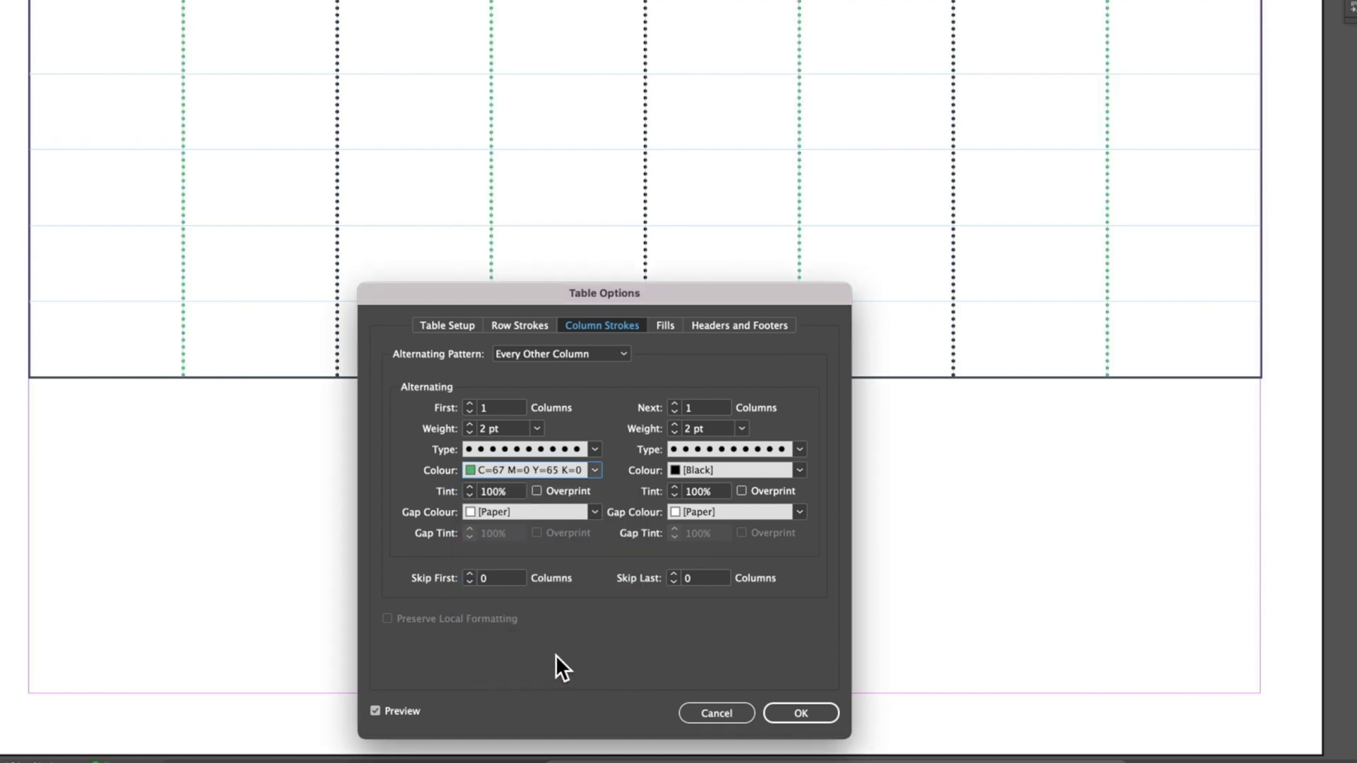
pyautogui.click(800, 469)
pyautogui.click(754, 654)
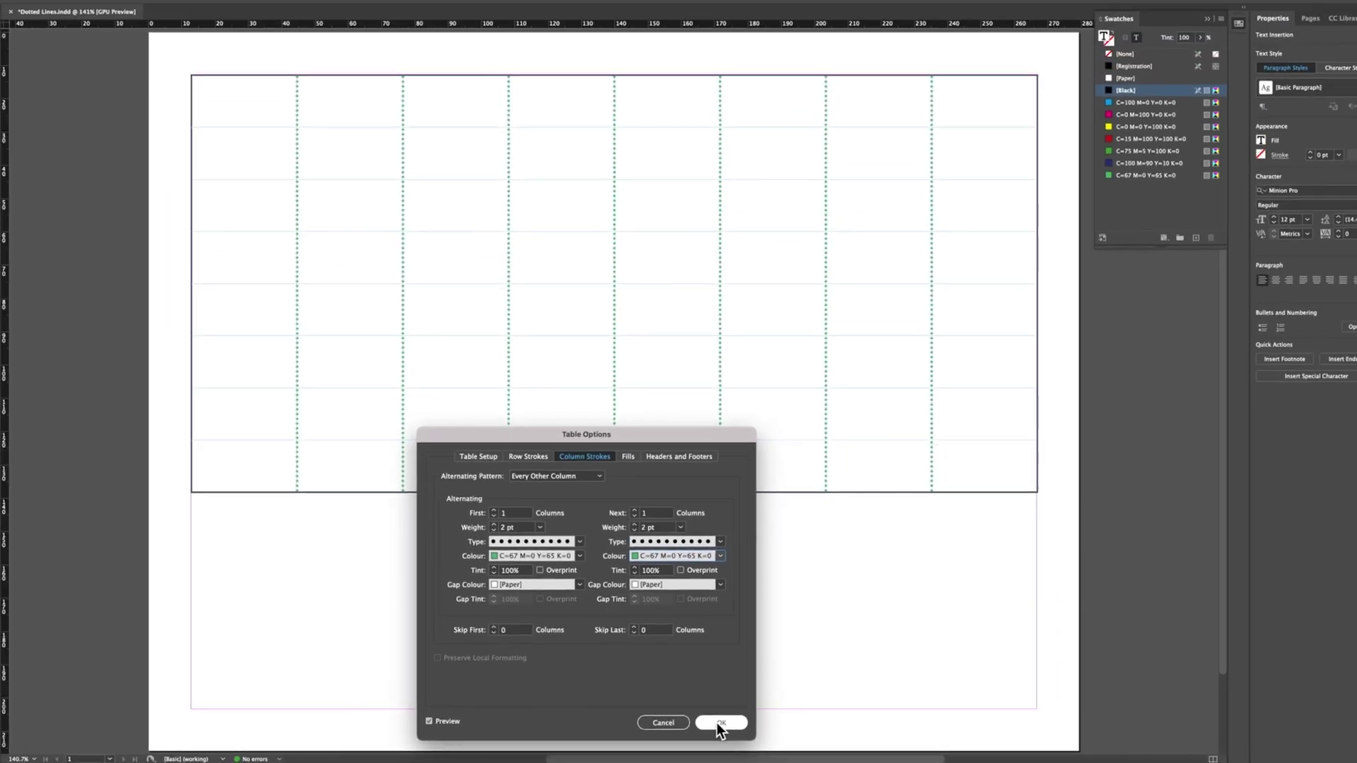
pyautogui.click(801, 713)
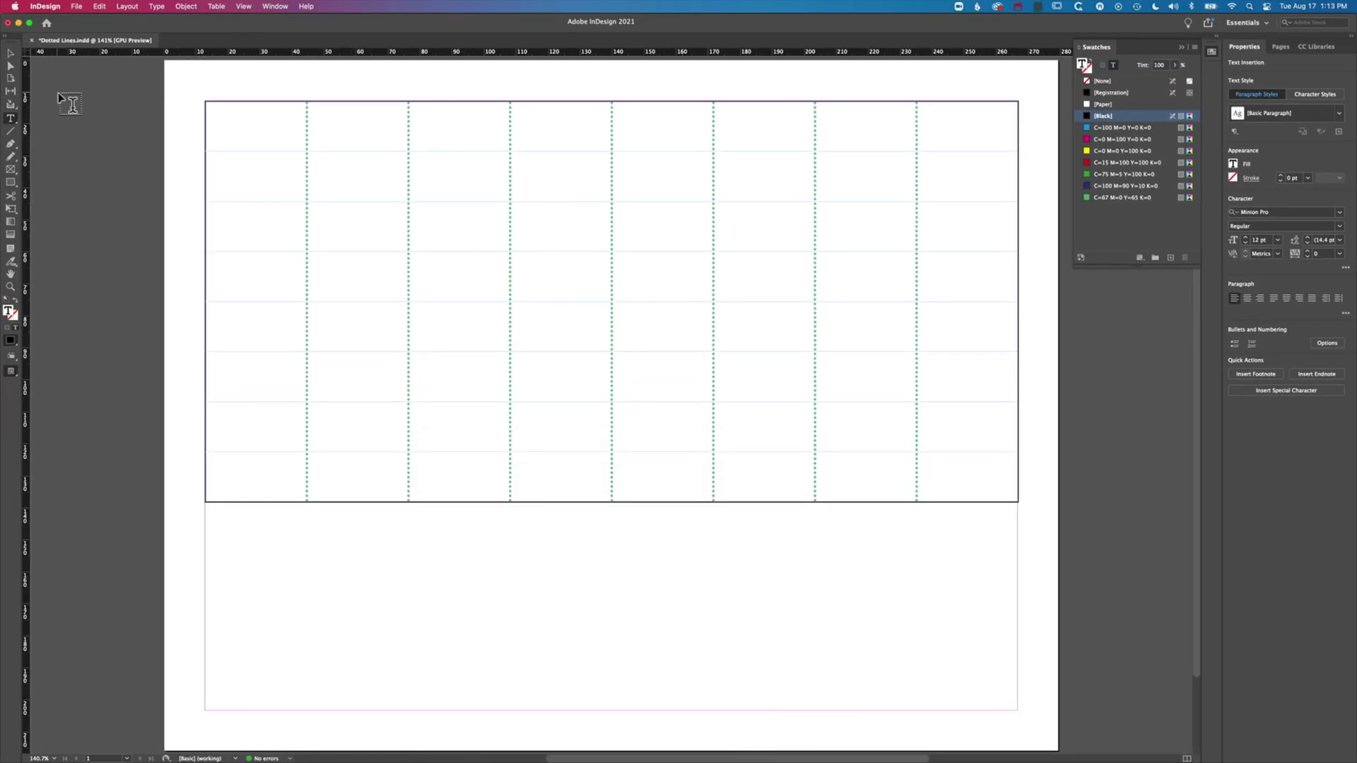
pyautogui.press('Escape')
pyautogui.click(82, 119)
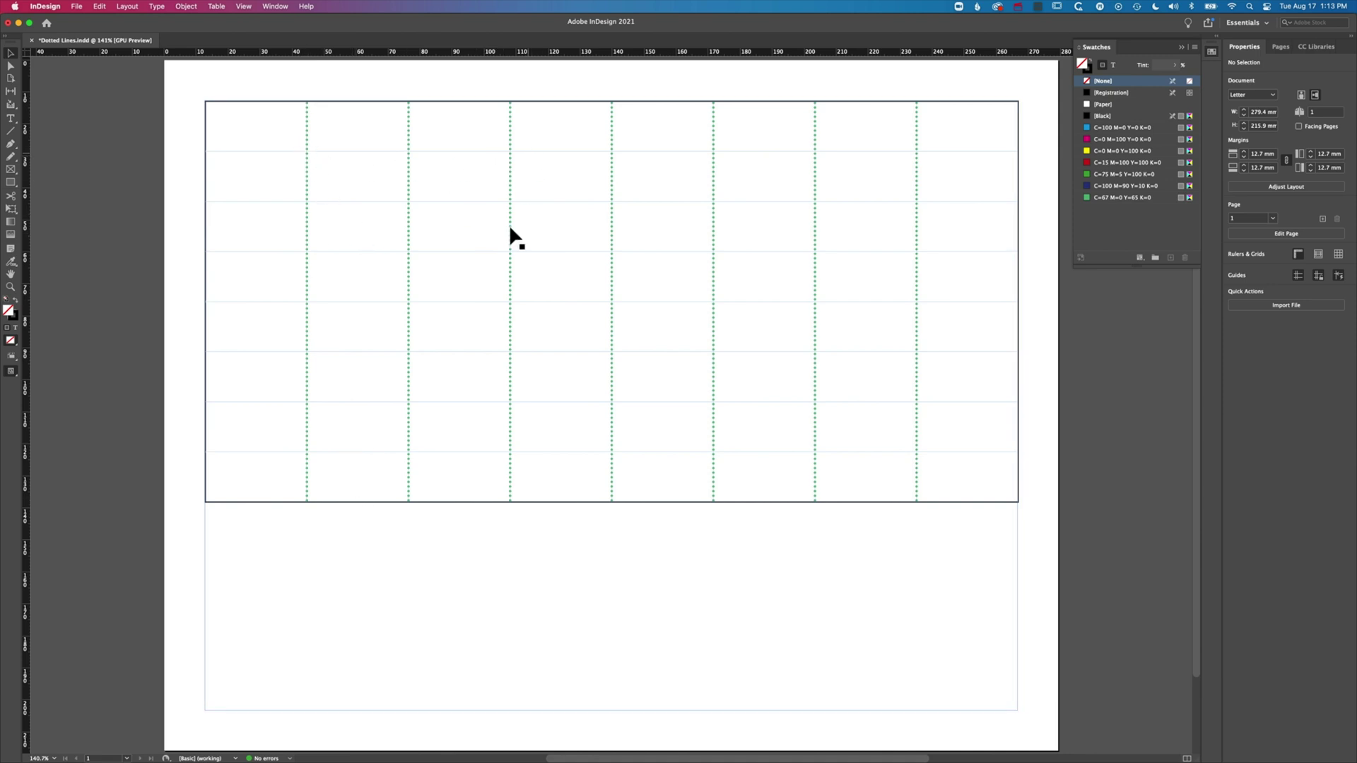
pyautogui.scroll(-1, 520, 499)
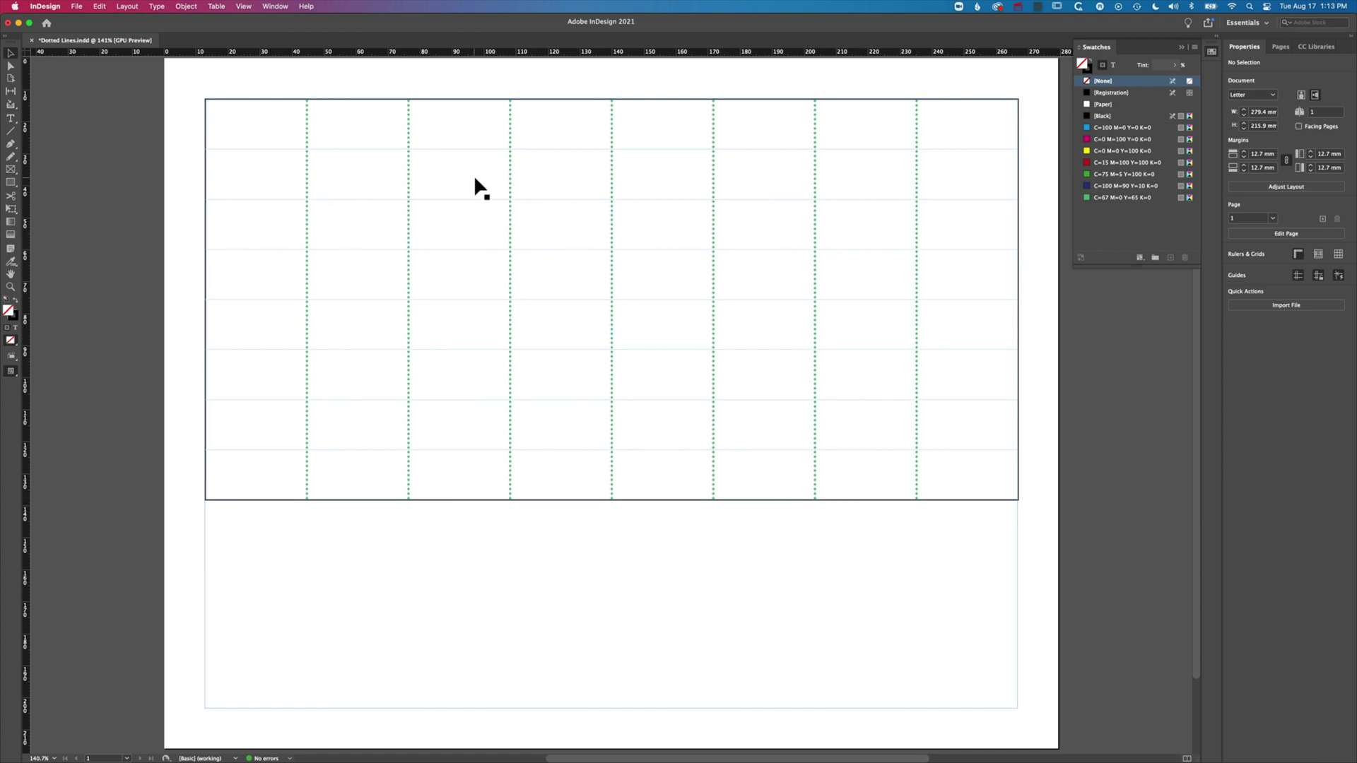
pyautogui.doubleClick(446, 170)
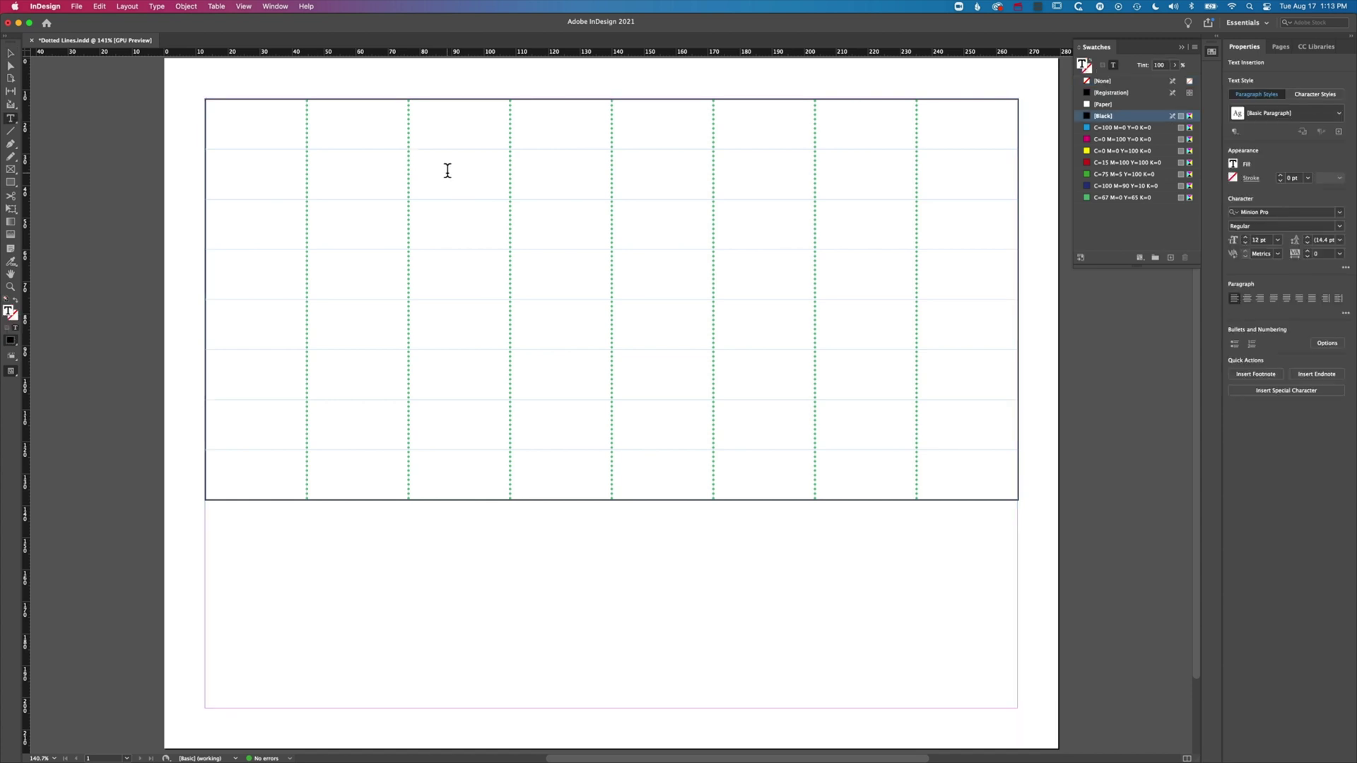
# Open the Table Styles panel and create a new style from the table
pyautogui.click(275, 6)
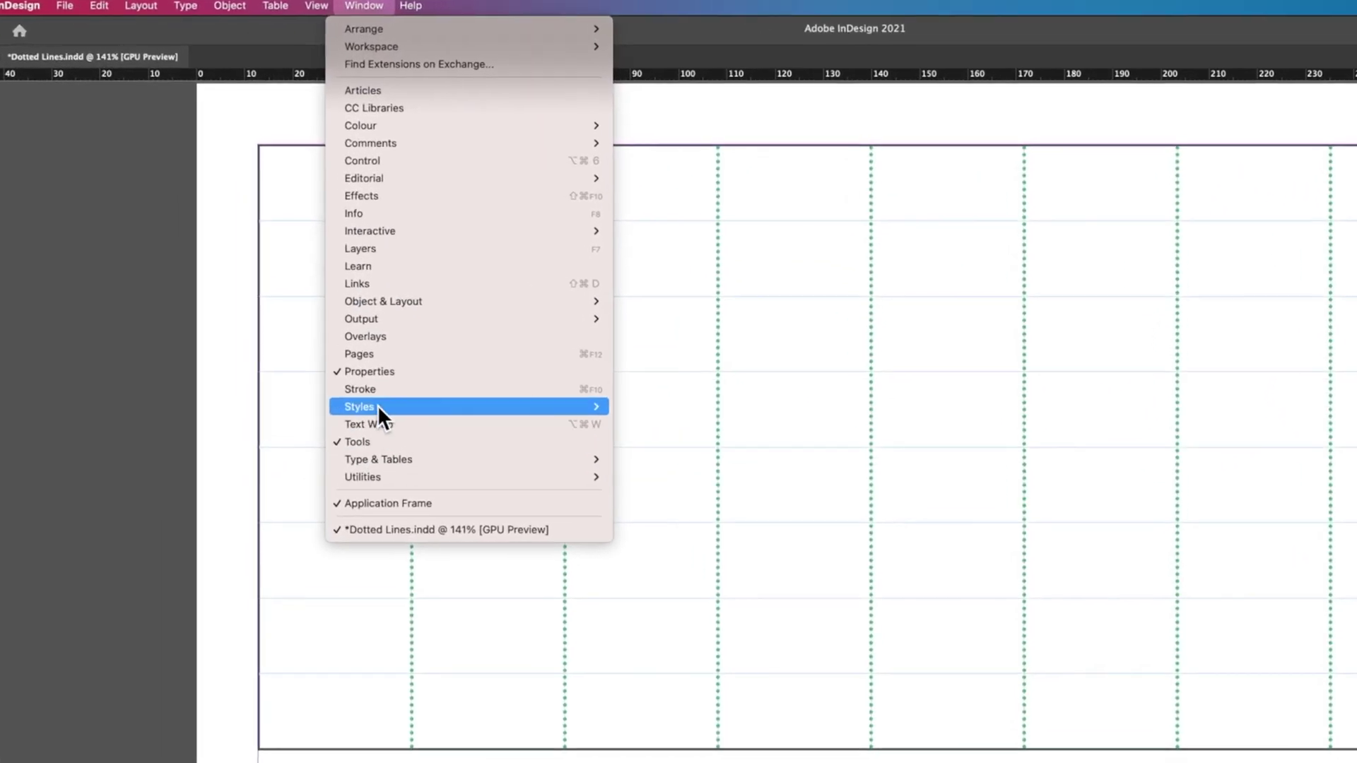
pyautogui.moveTo(284, 272)
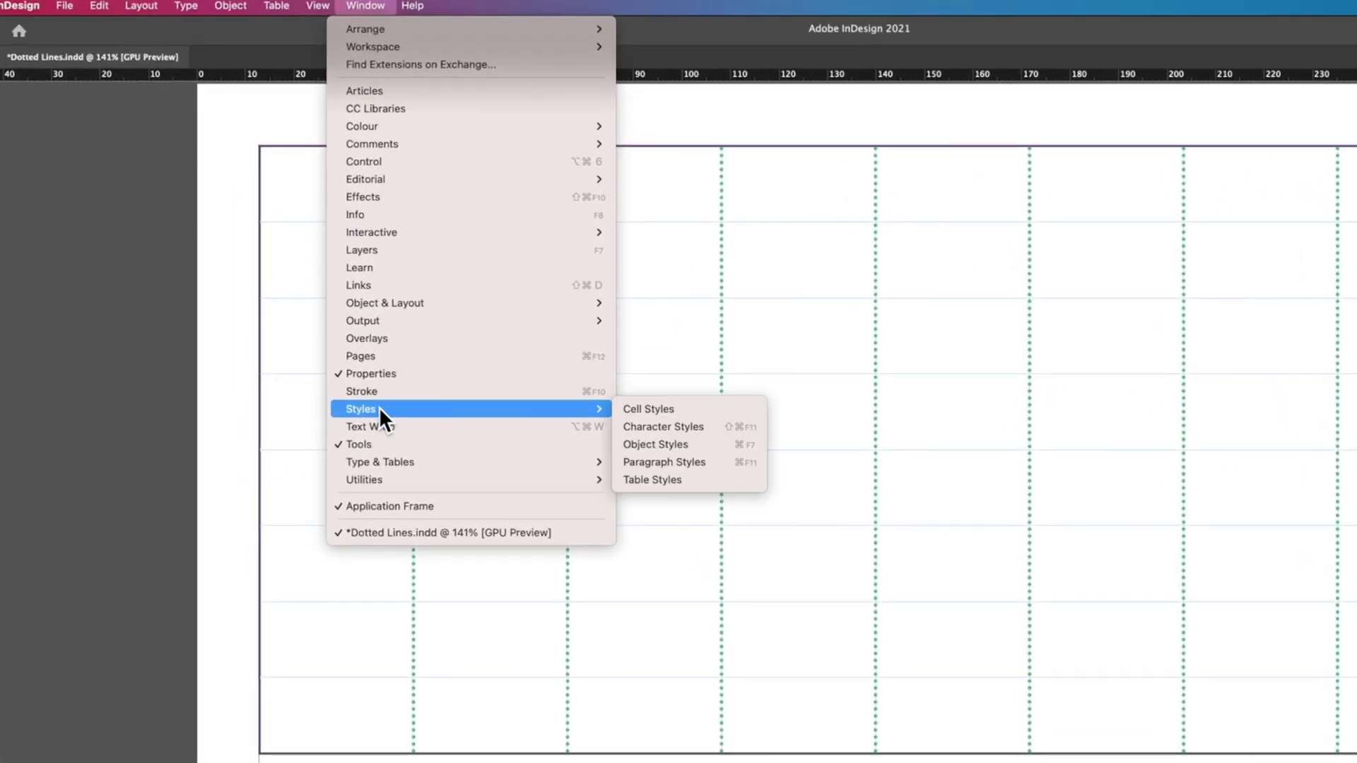
pyautogui.click(683, 481)
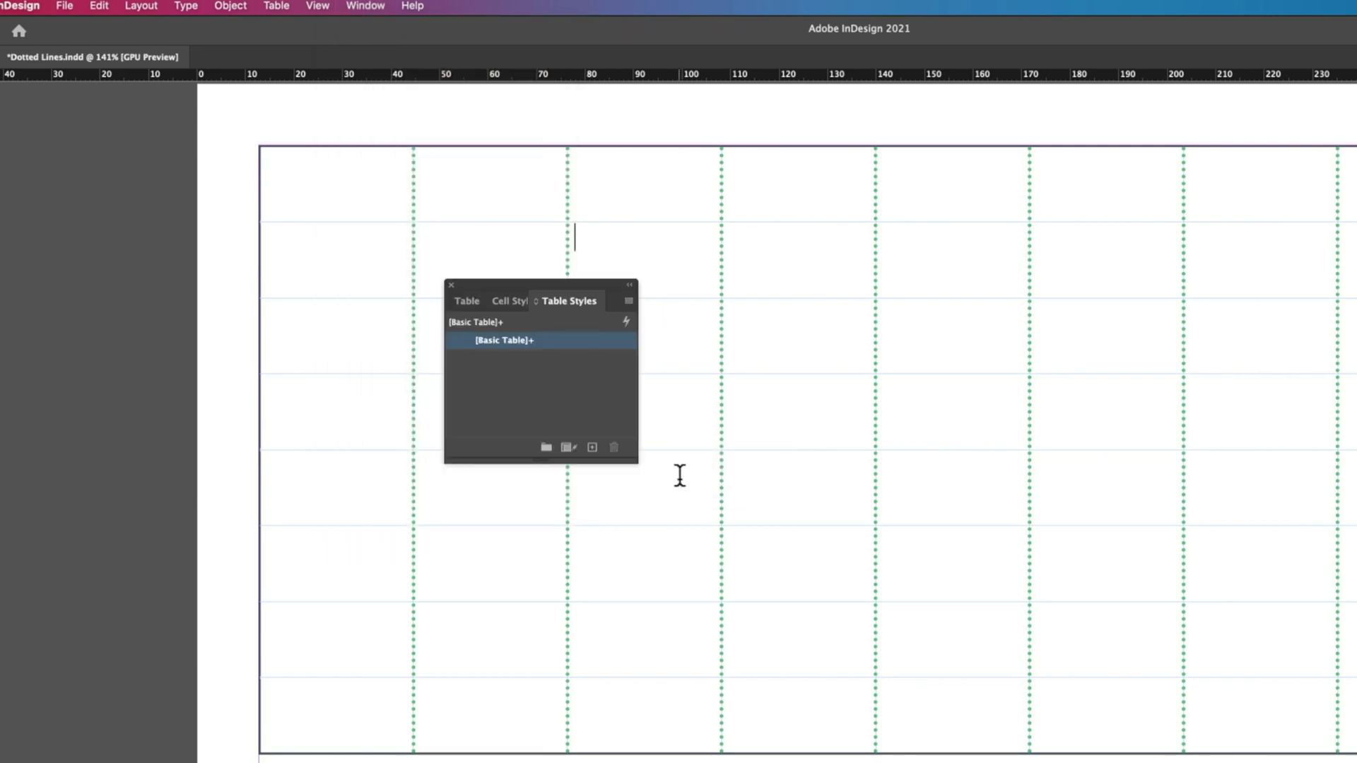
pyautogui.click(592, 449)
pyautogui.click(525, 356)
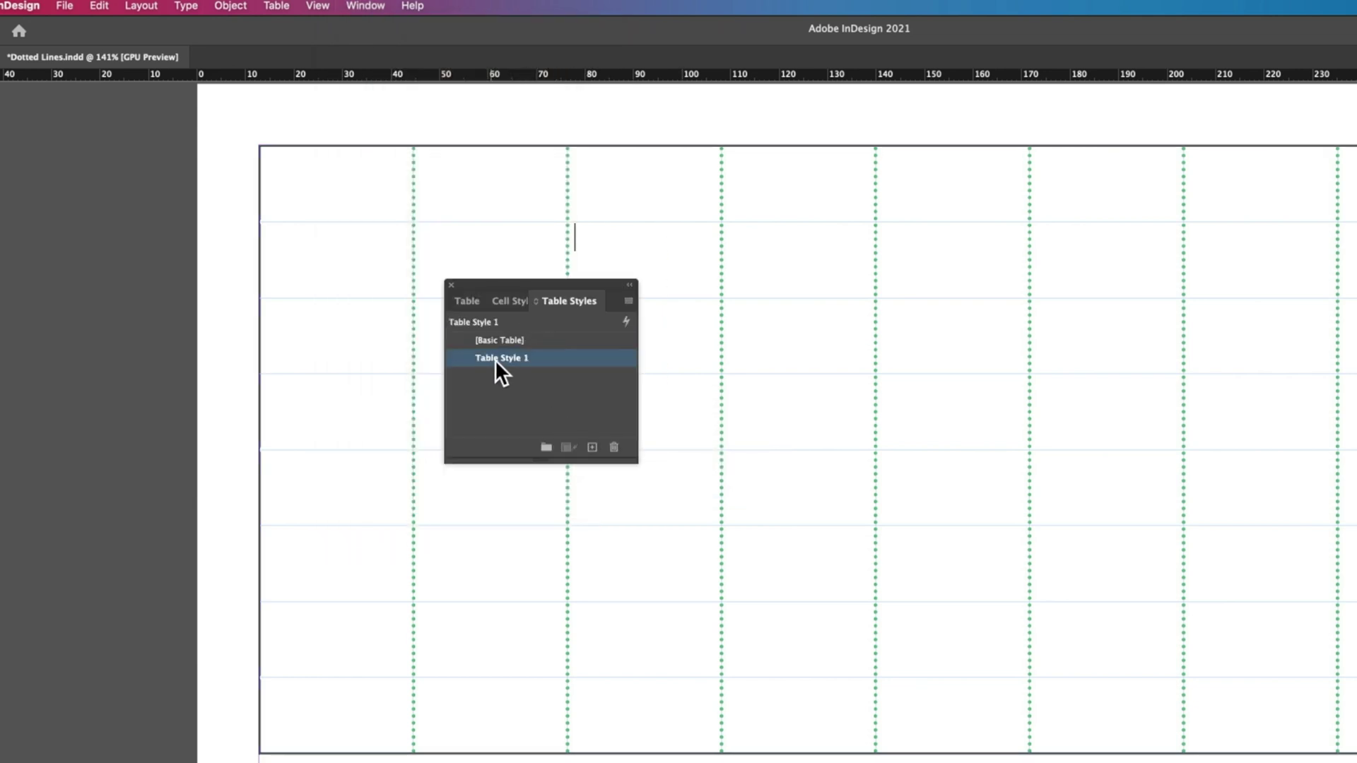
# Rename the new table style to 'Dotted Columns' and dock the Table Styles panel beside Swatches
pyautogui.click(497, 359)
pyautogui.write('Dotte')
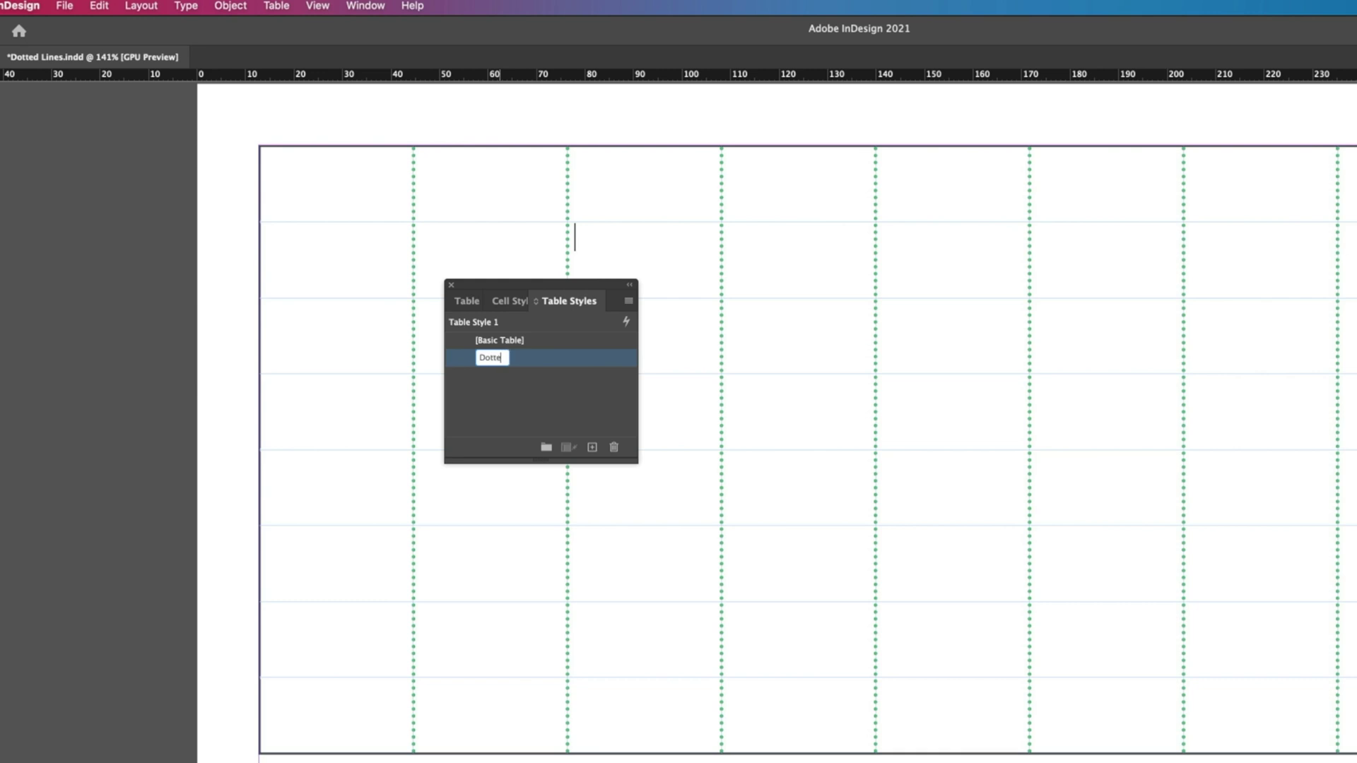
pyautogui.write('d Columns')
pyautogui.press('Return')
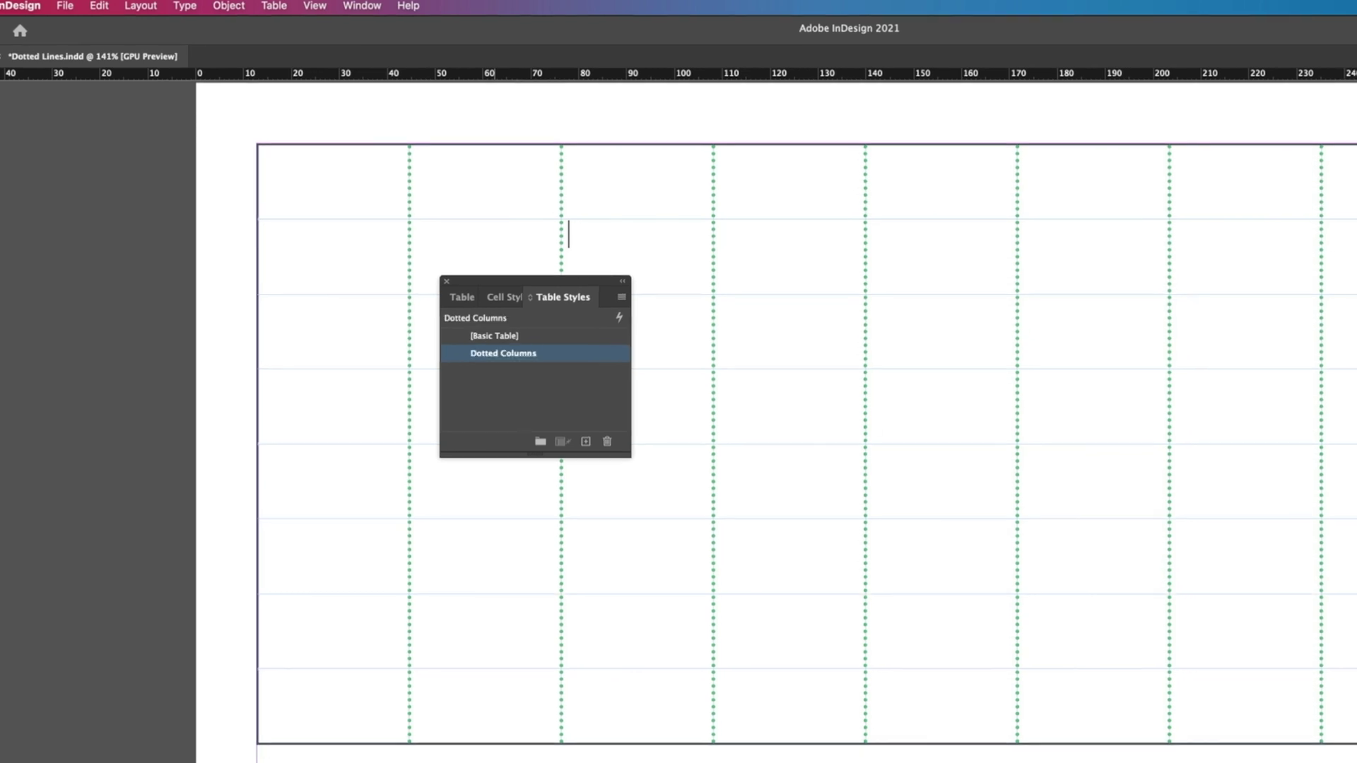
pyautogui.moveTo(398, 196); pyautogui.dragTo(1113, 316)
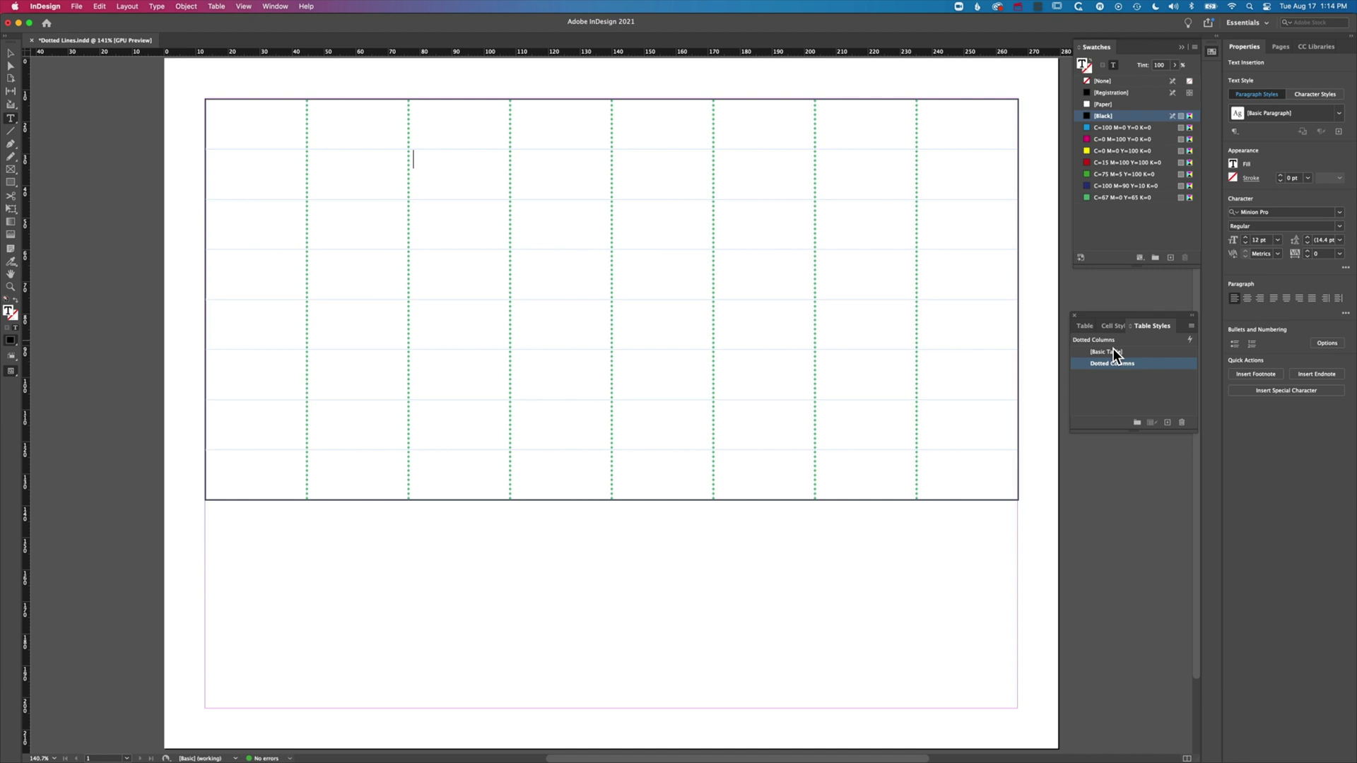
pyautogui.click(1114, 353)
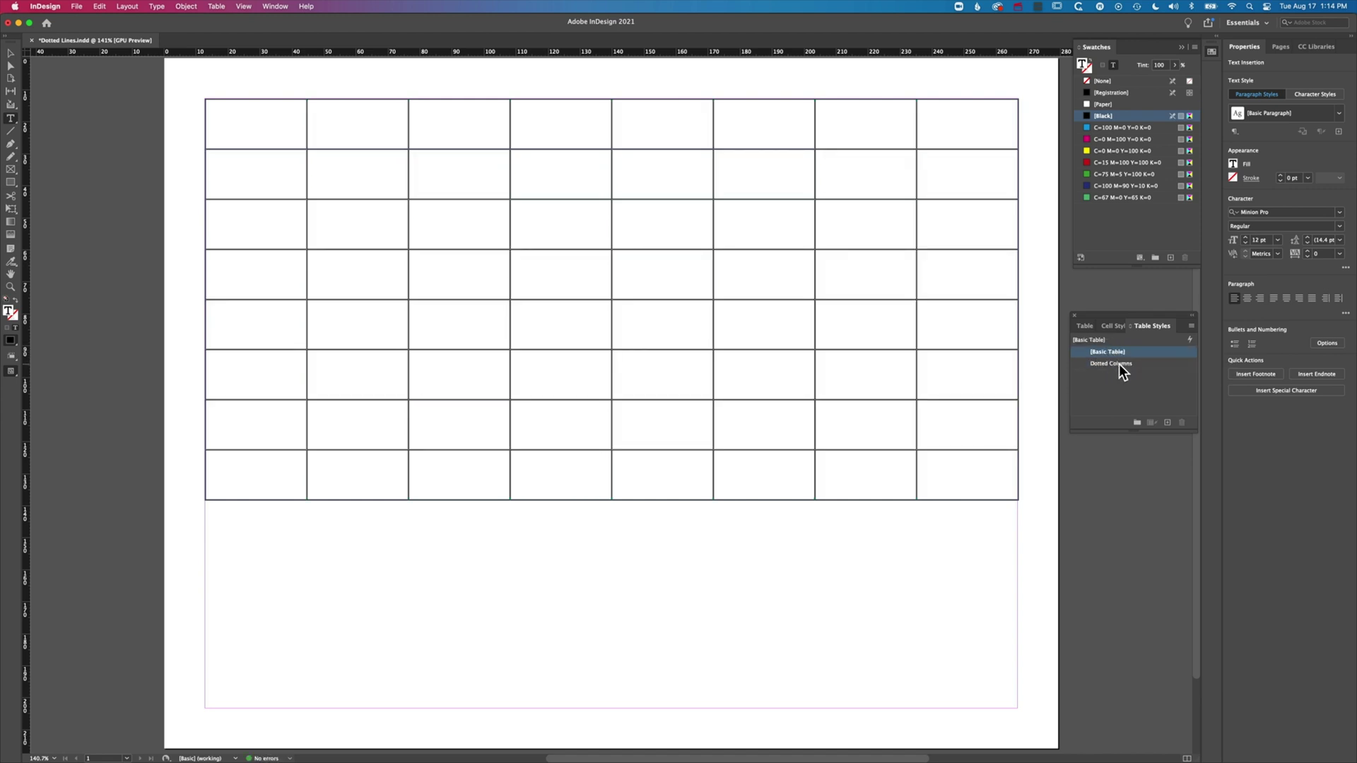
pyautogui.click(1118, 363)
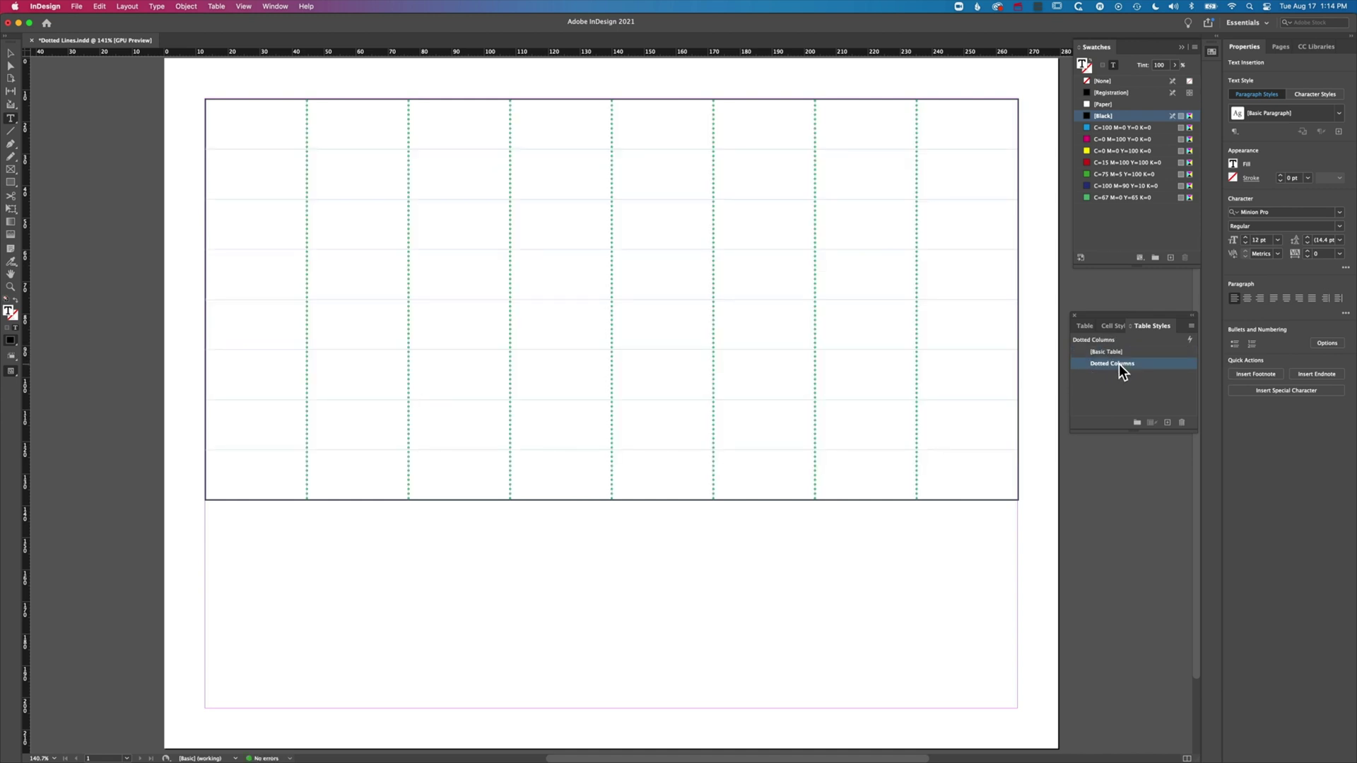